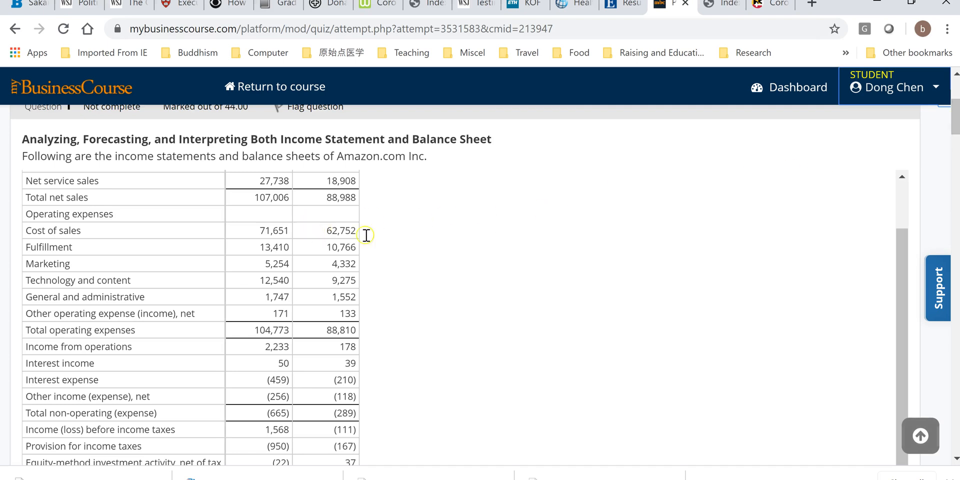
Step: Read through the Amazon quiz problem: the given statements, the income statement and balance sheet forecast assumptions, the blank answer tables and part b
scroll(522, 273, "up", 2)
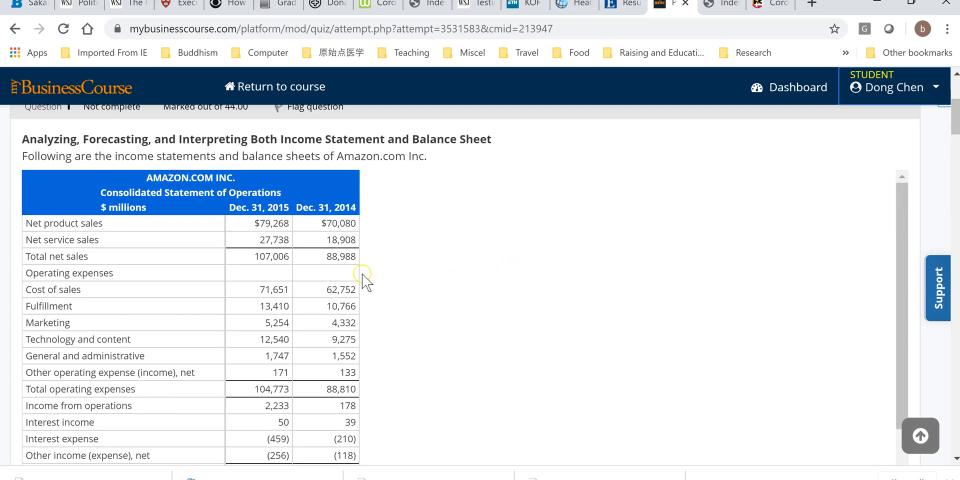
scroll(494, 349, "down", 3)
scroll(497, 356, "down", 12)
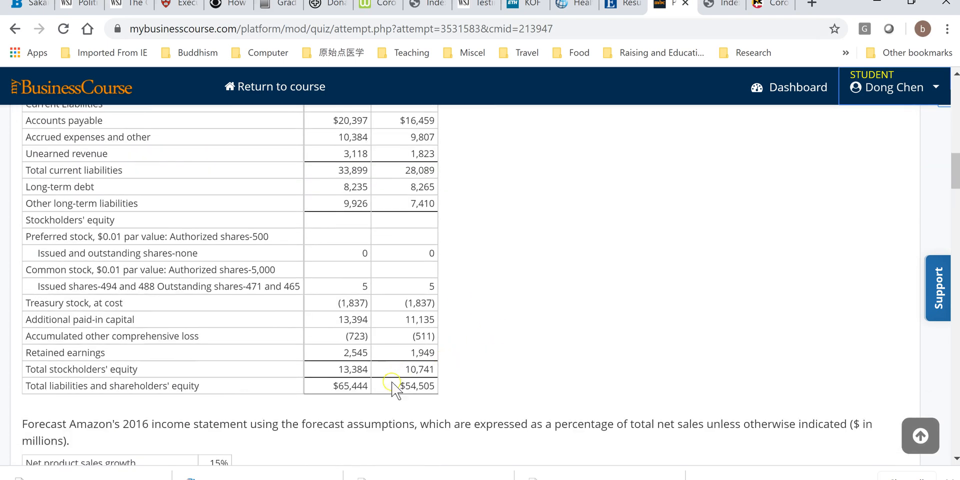
scroll(420, 411, "down", 3)
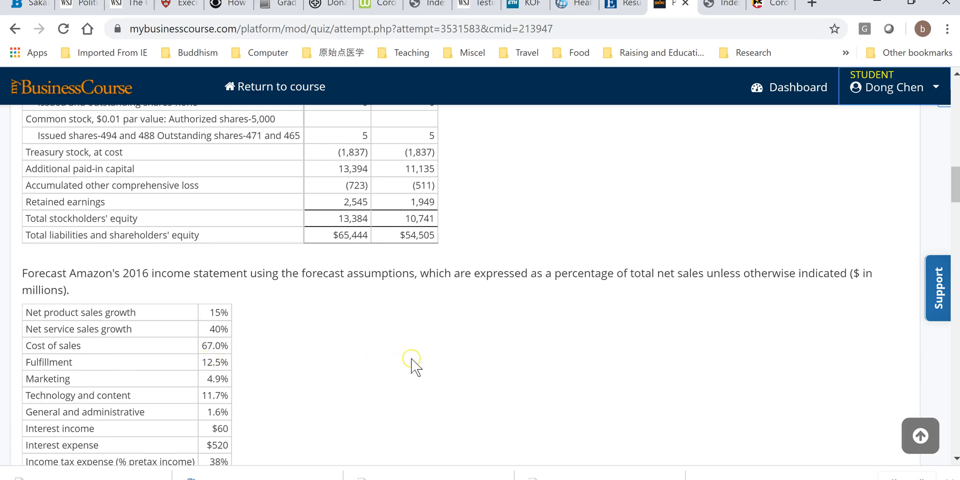
scroll(414, 365, "down", 6)
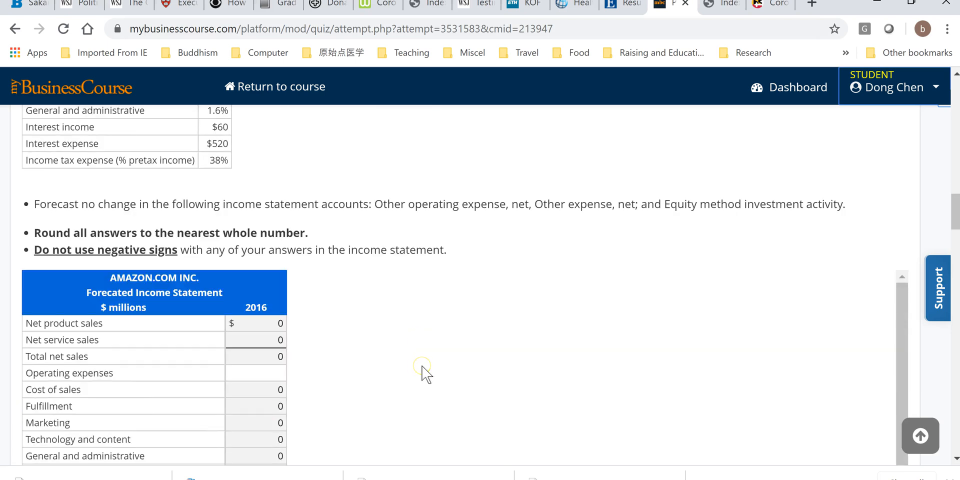
scroll(423, 372, "up", 6)
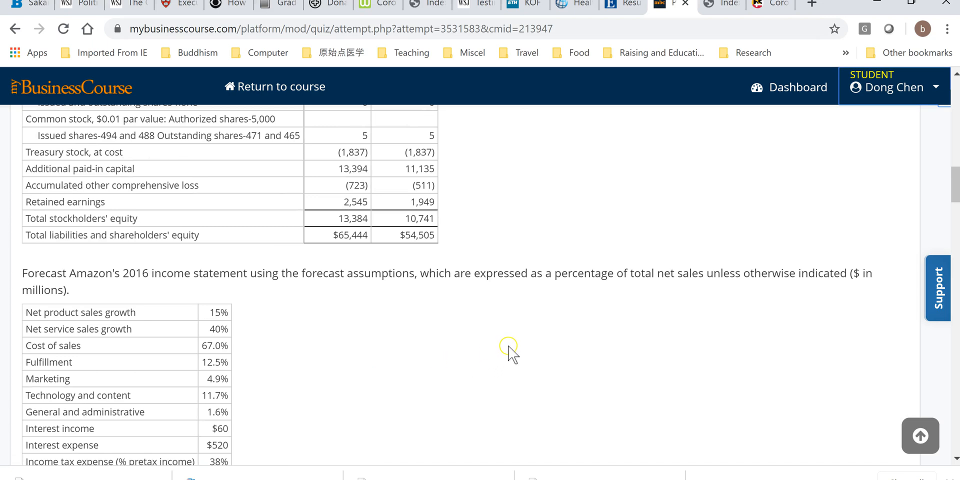
scroll(508, 350, "down", 3)
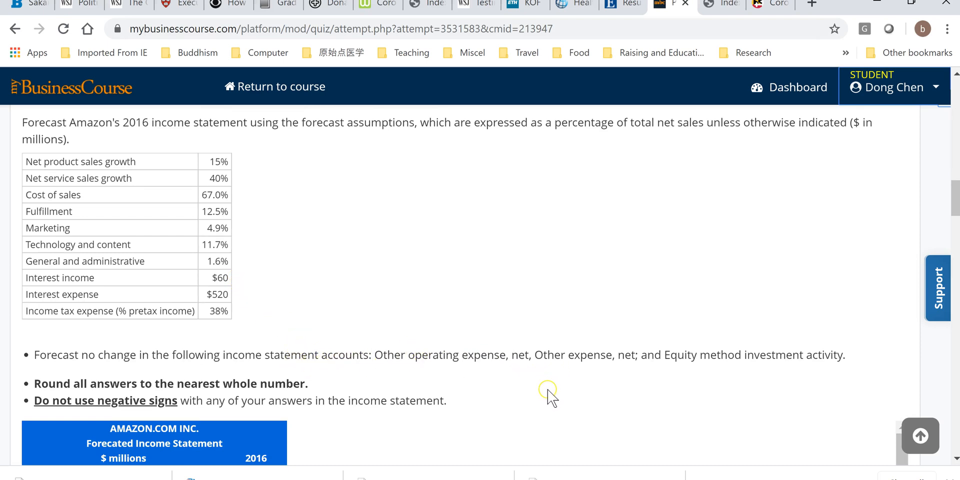
scroll(548, 390, "down", 3)
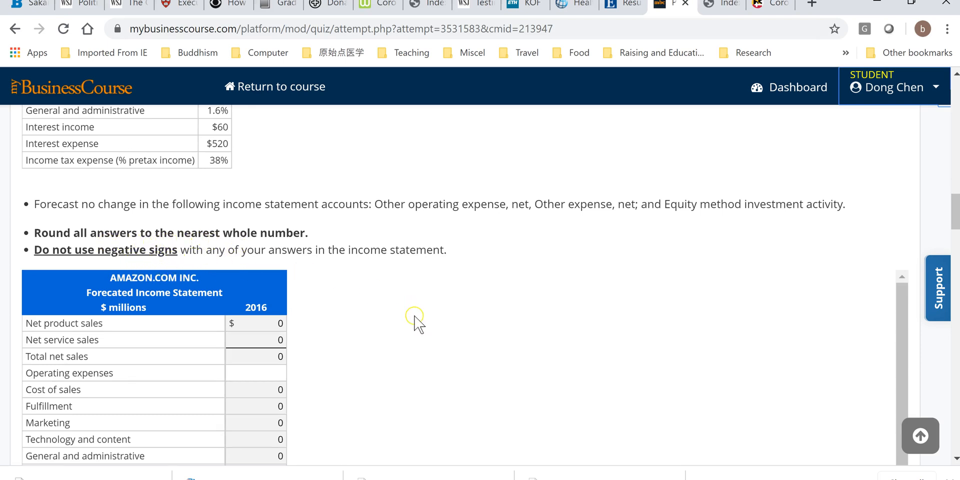
scroll(402, 321, "down", 2)
scroll(405, 373, "down", 10)
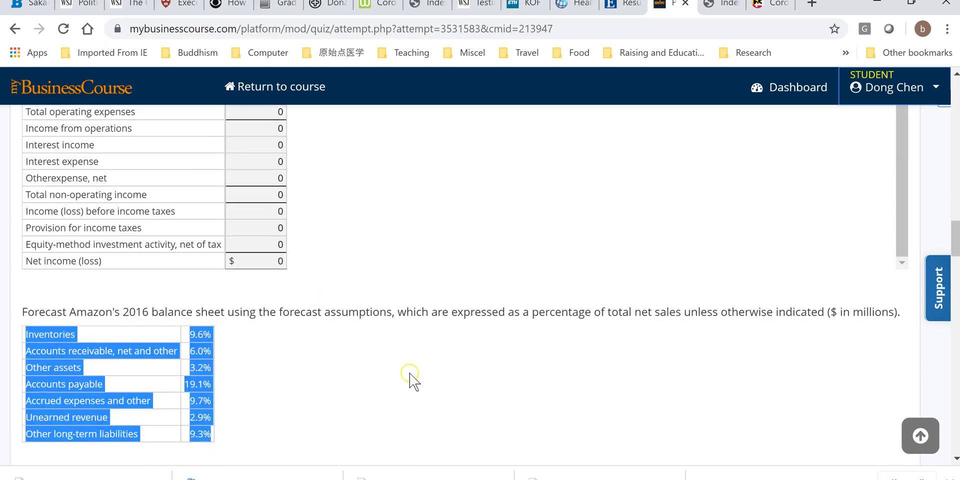
left_click(319, 339)
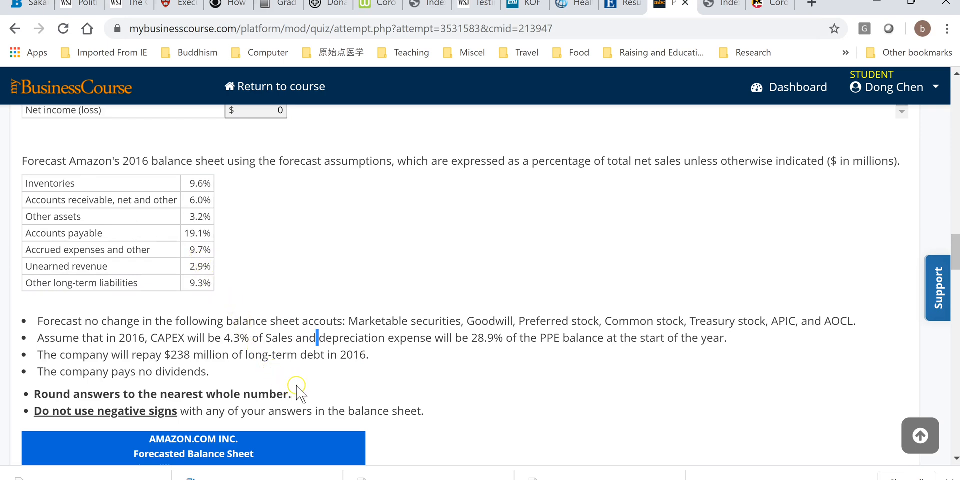
scroll(378, 381, "down", 3)
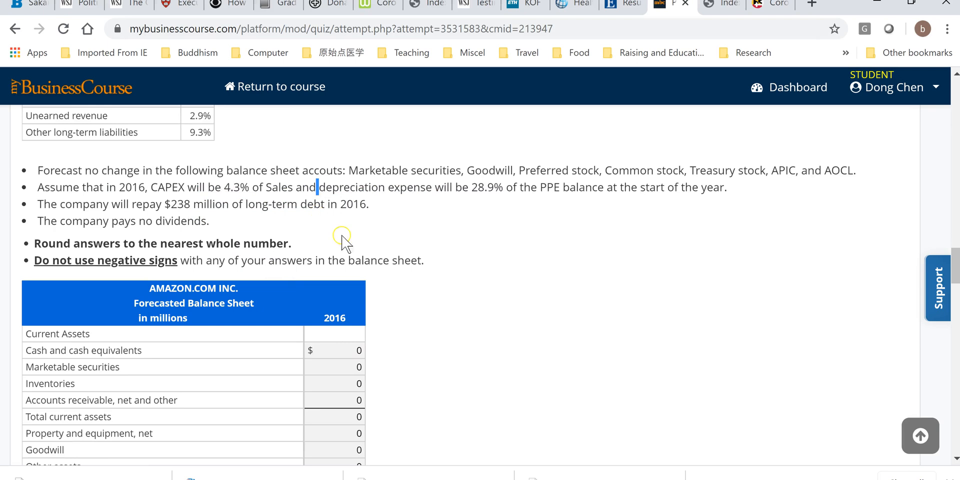
scroll(570, 342, "down", 10)
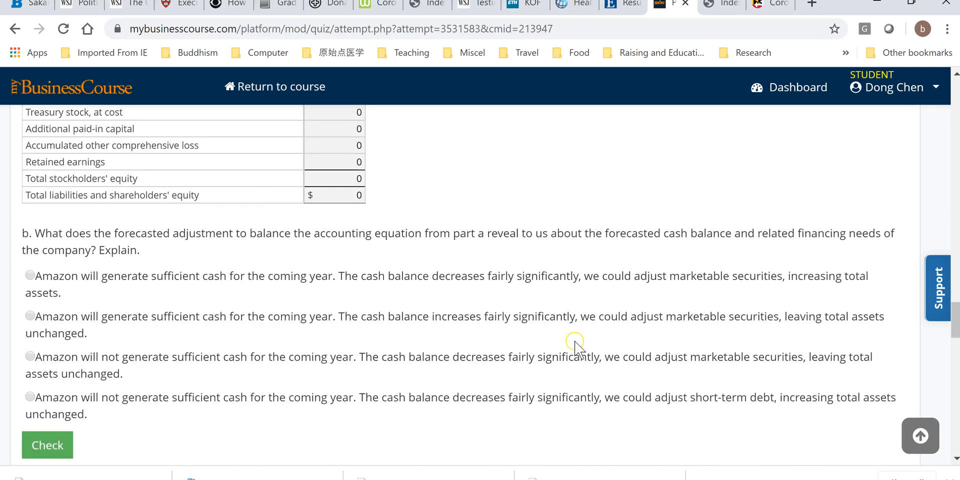
scroll(575, 345, "up", 15)
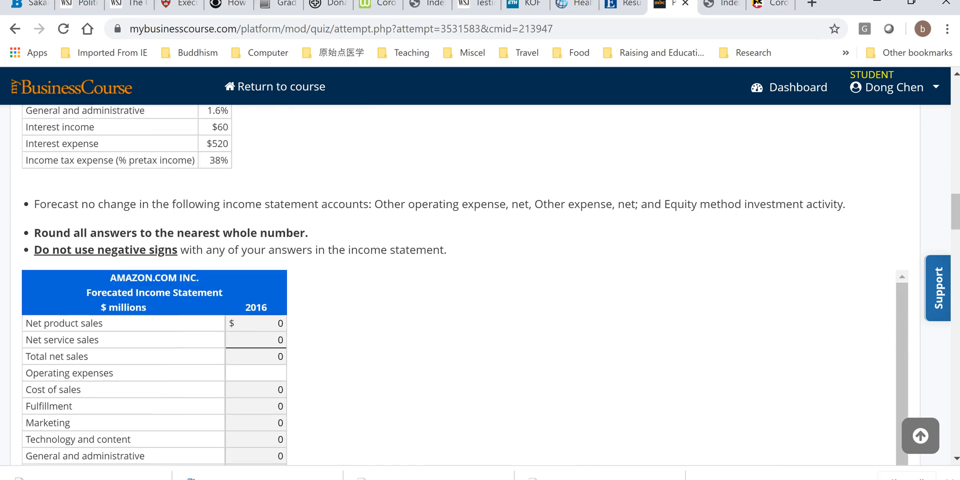
Step: Select and copy the whole Consolidated Statement of Operations table, from the AMAZON.COM INC. title through the Net income (loss) row
left_click_drag(955, 213, 955, 114)
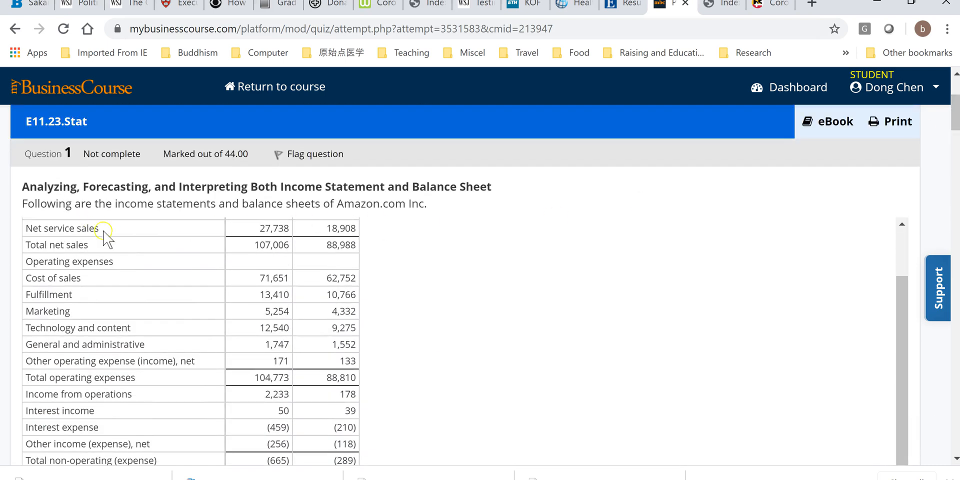
left_click_drag(903, 305, 903, 236)
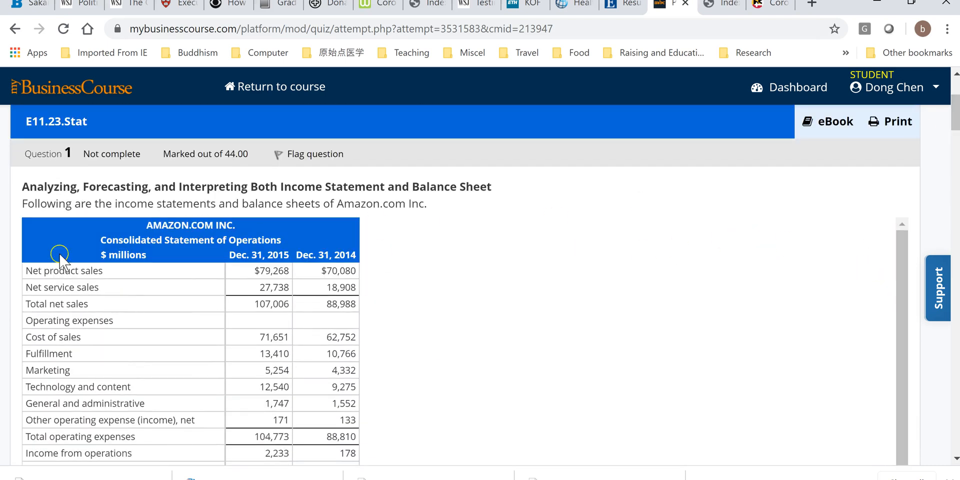
left_click_drag(34, 218, 956, 170)
left_click_drag(956, 111, 956, 138)
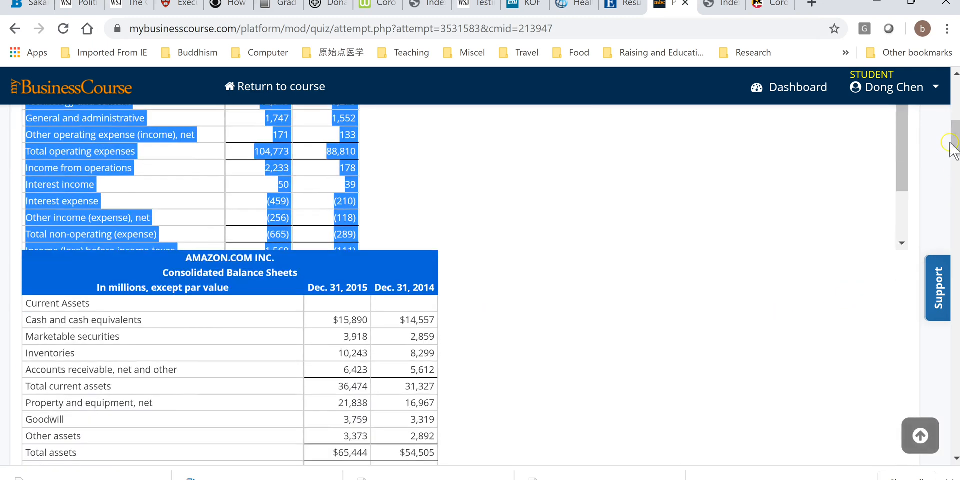
left_click_drag(903, 150, 902, 235)
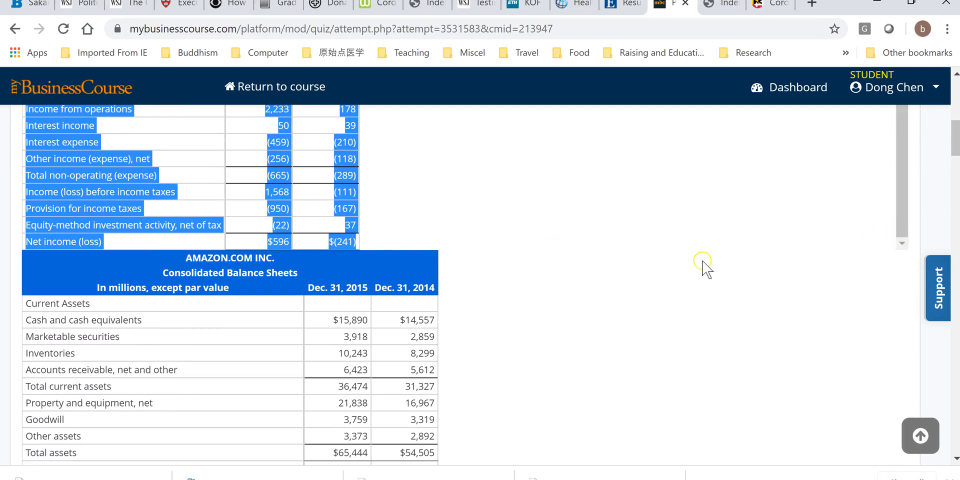
Step: Switch to the blank Excel workbook and paste the copied income statement as plain Text starting in cell A1
key("alt+Tab")
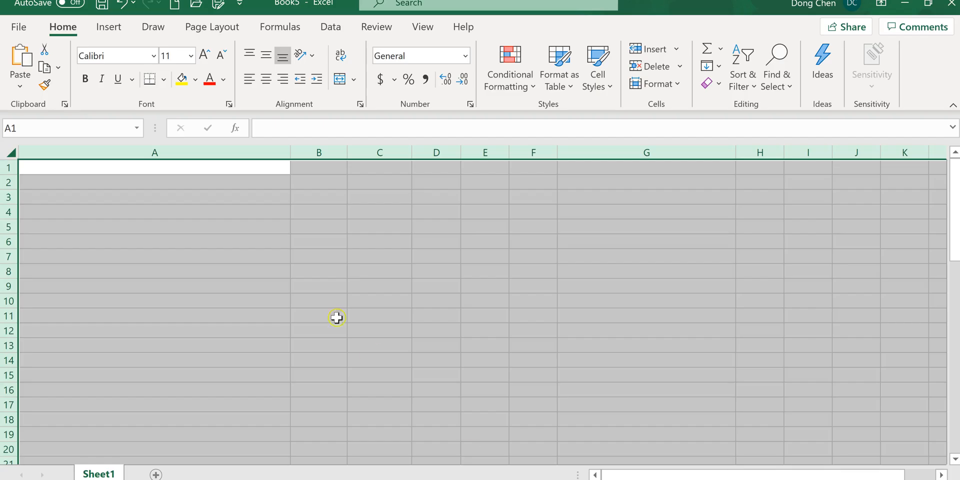
left_click(68, 171)
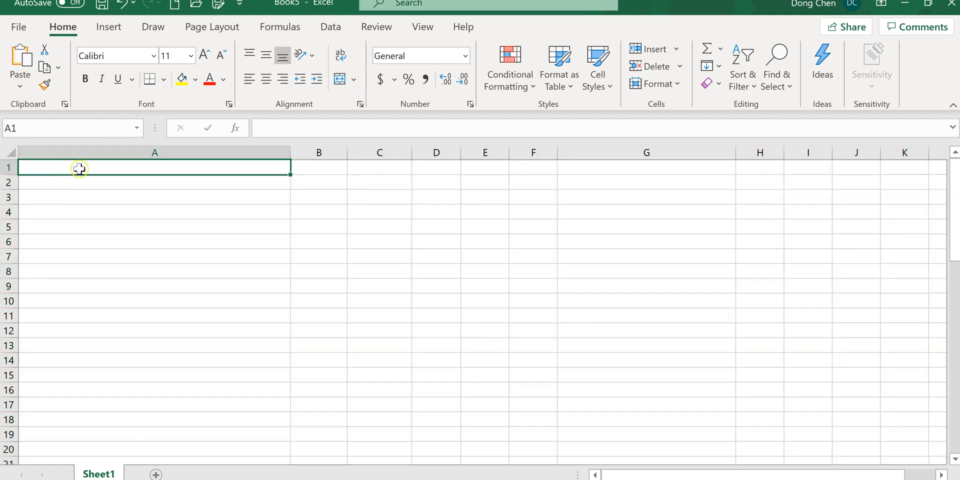
right_click(80, 169)
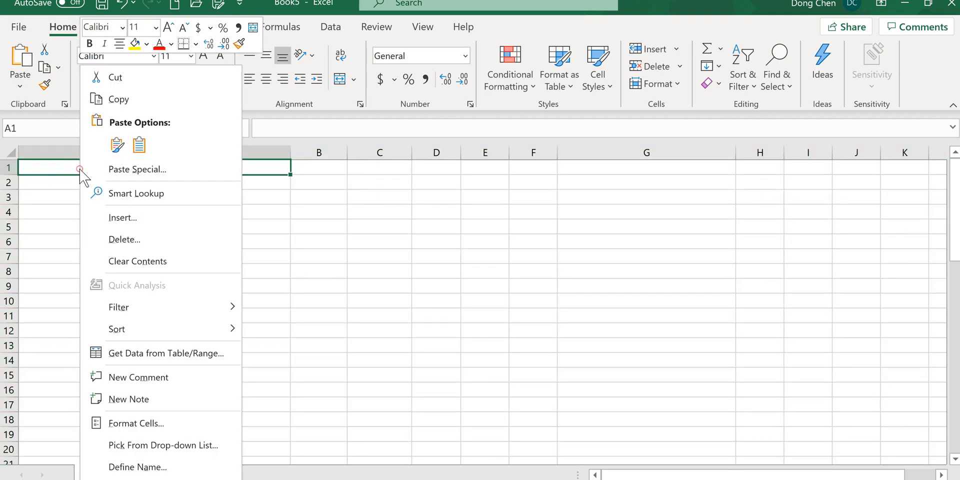
left_click(155, 170)
left_click(94, 97)
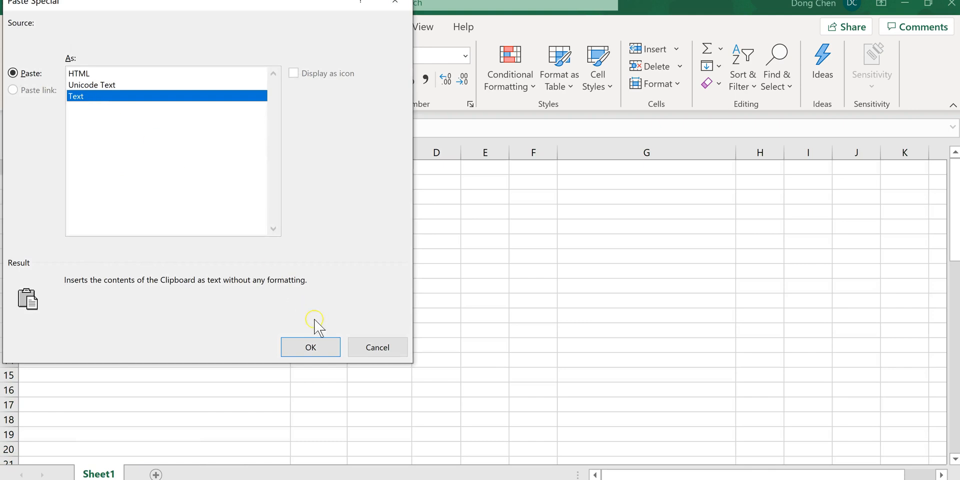
left_click(321, 350)
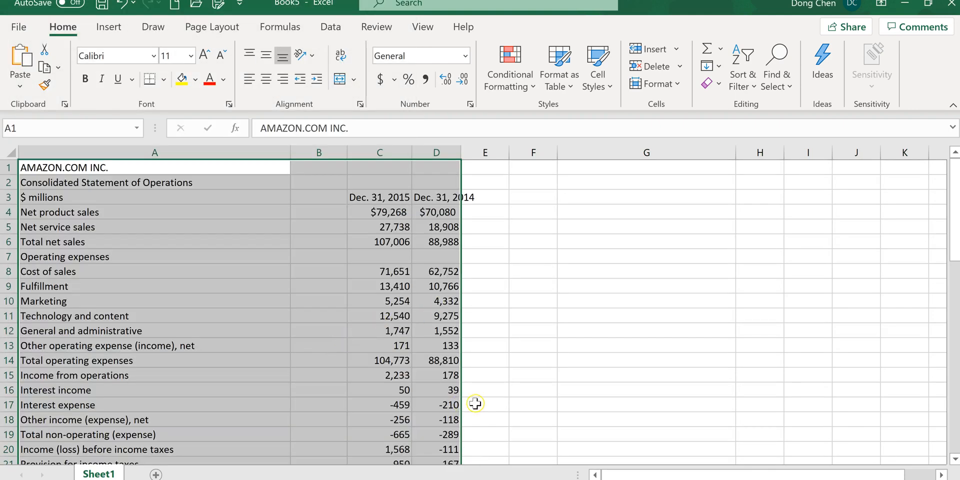
Step: Check the pasted income statement down to Net income (loss) against the source table on the quiz page in the browser
scroll(480, 405, "down", 4)
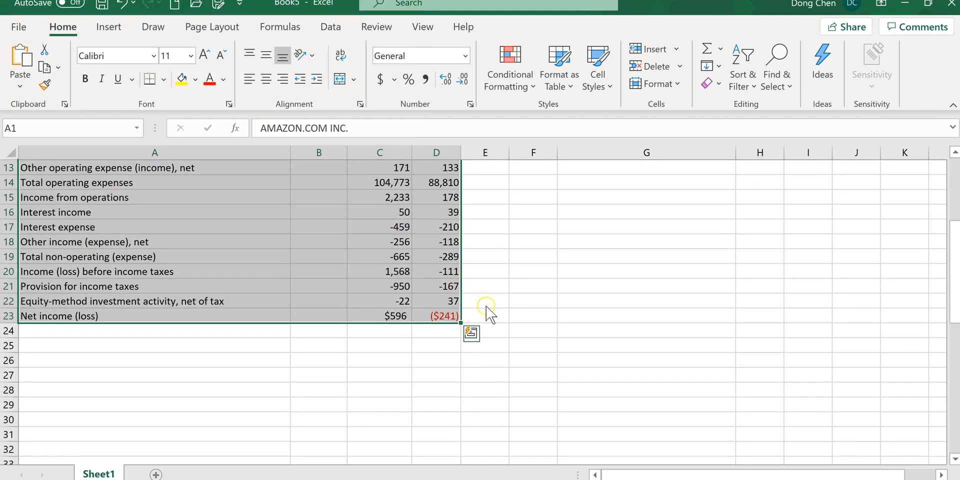
key("alt+Tab")
scroll(541, 333, "up", 4)
left_click(433, 373)
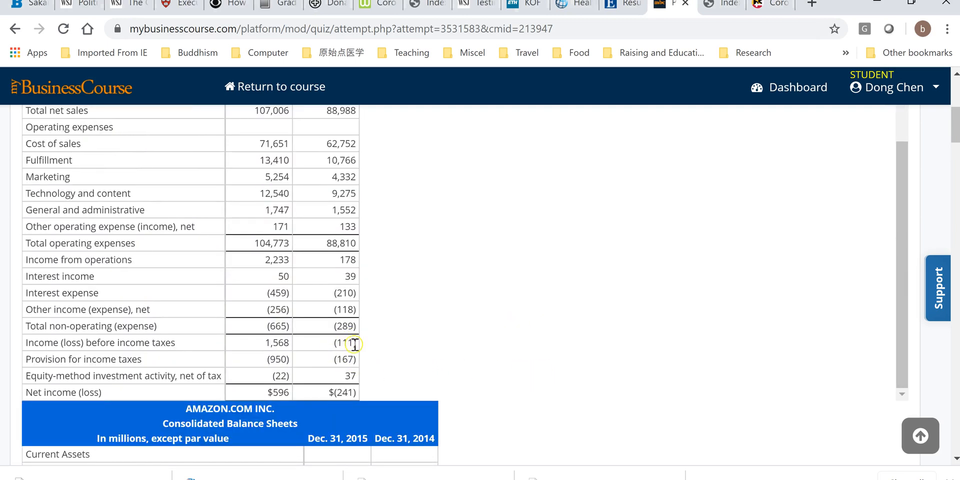
key("alt+Tab")
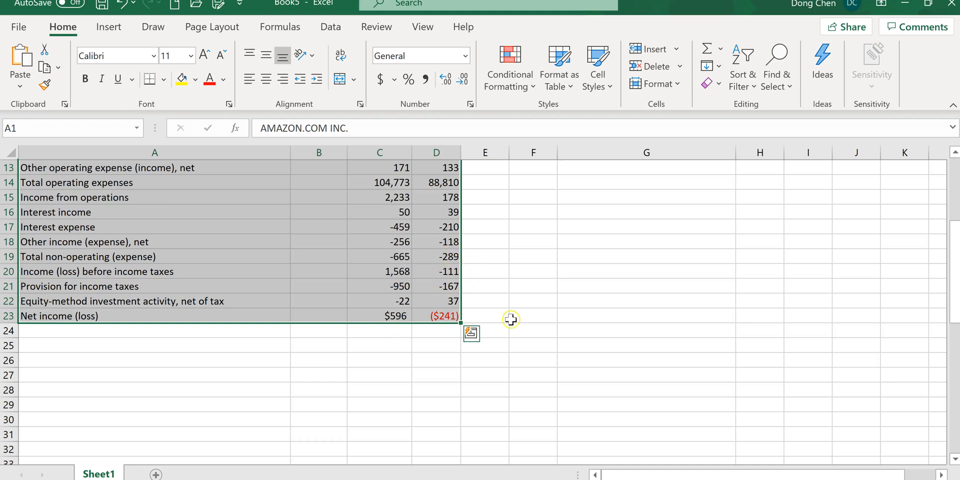
scroll(556, 329, "up", 4)
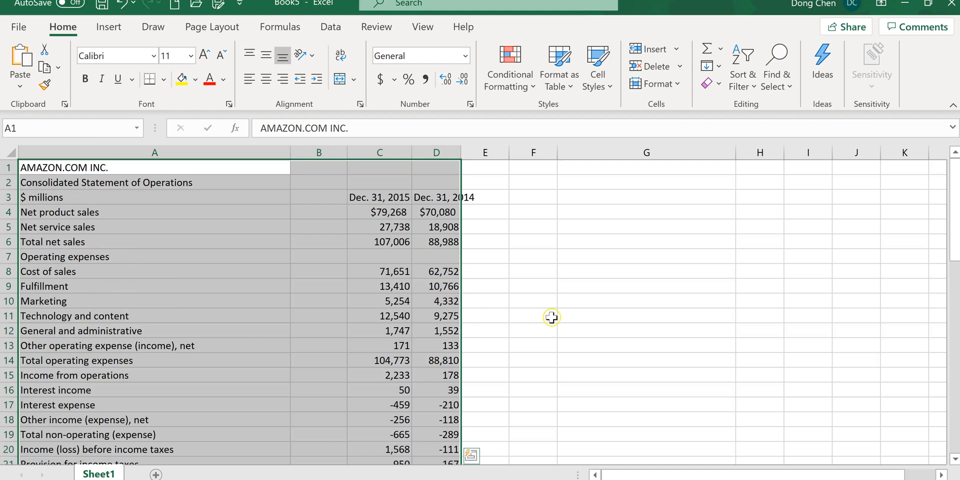
left_click(561, 321)
Step: Return to the quiz page and copy the Consolidated Balance Sheets table from its title through Total liabilities and shareholders' equity
key("alt+Tab")
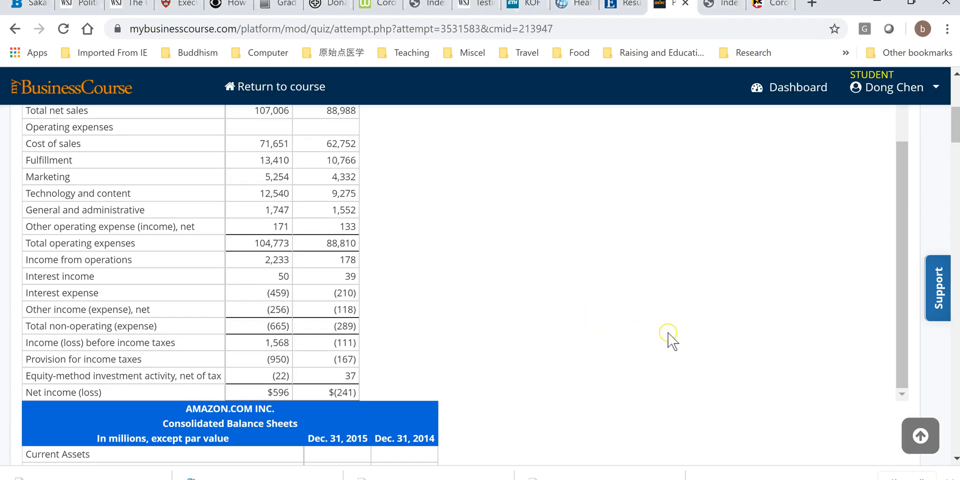
scroll(671, 339, "down", 2)
scroll(671, 340, "down", 1)
left_click_drag(221, 259, 384, 322)
scroll(554, 326, "down", 9)
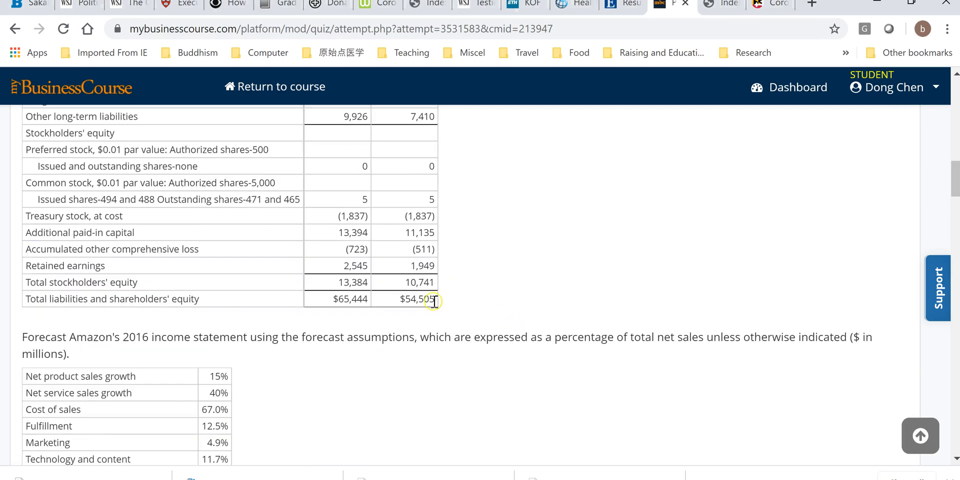
left_click(434, 301, "shift")
Step: Switch to Excel and paste the copied balance sheet as plain Text starting in cell A28, below the income statement
key("alt+Tab")
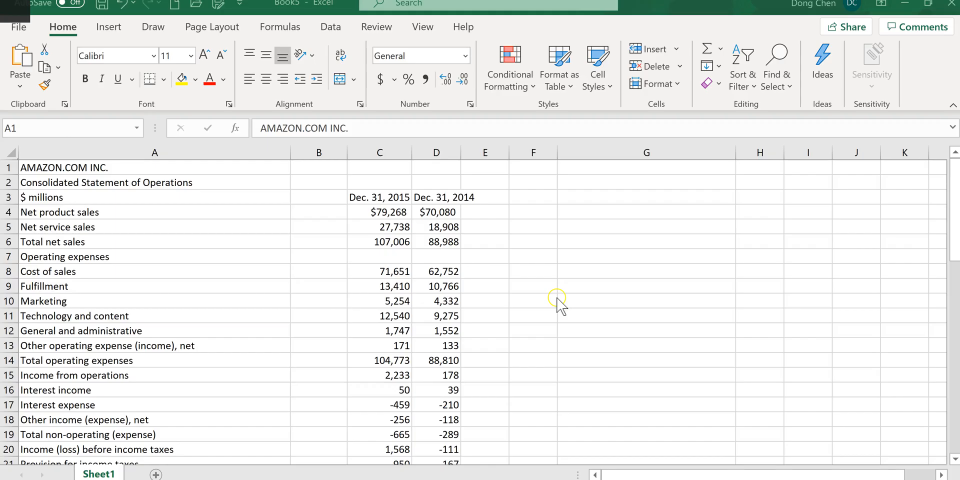
key("ctrl+a")
scroll(559, 316, "down", 6)
left_click(71, 300)
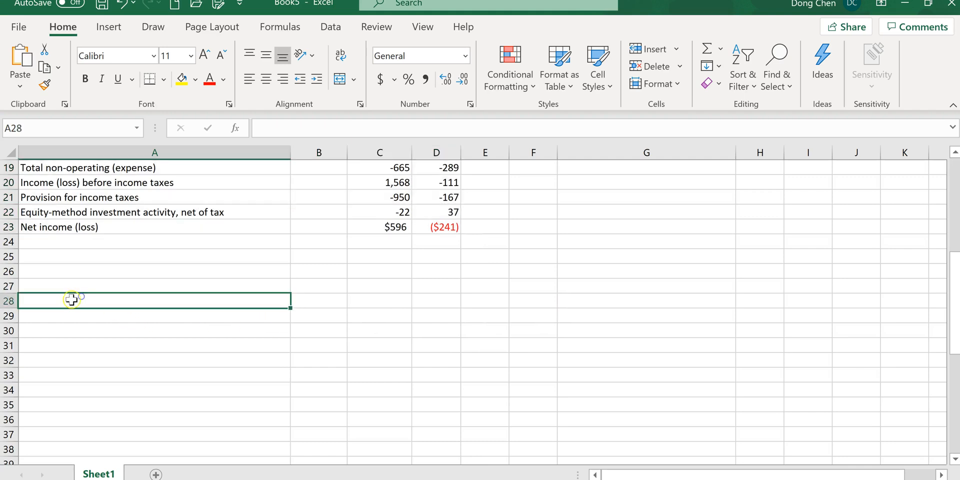
right_click(72, 300)
left_click(137, 167)
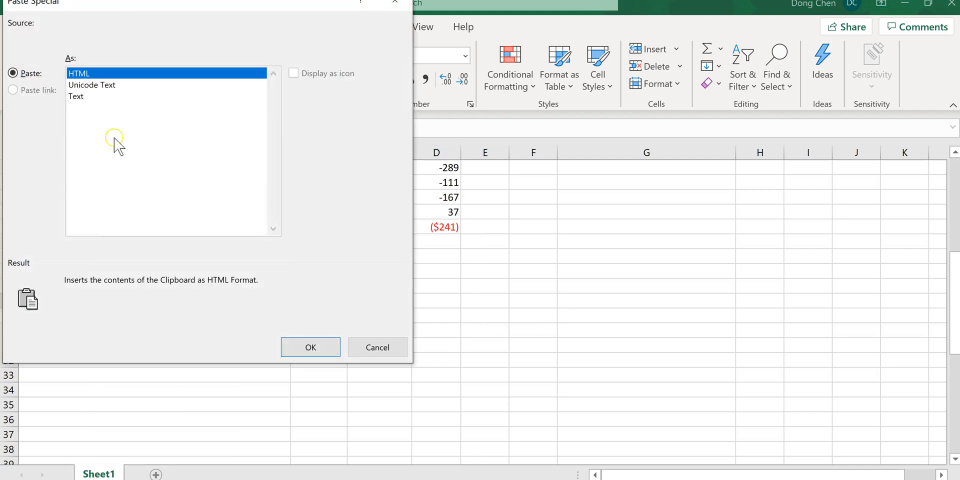
left_click(80, 96)
left_click(310, 347)
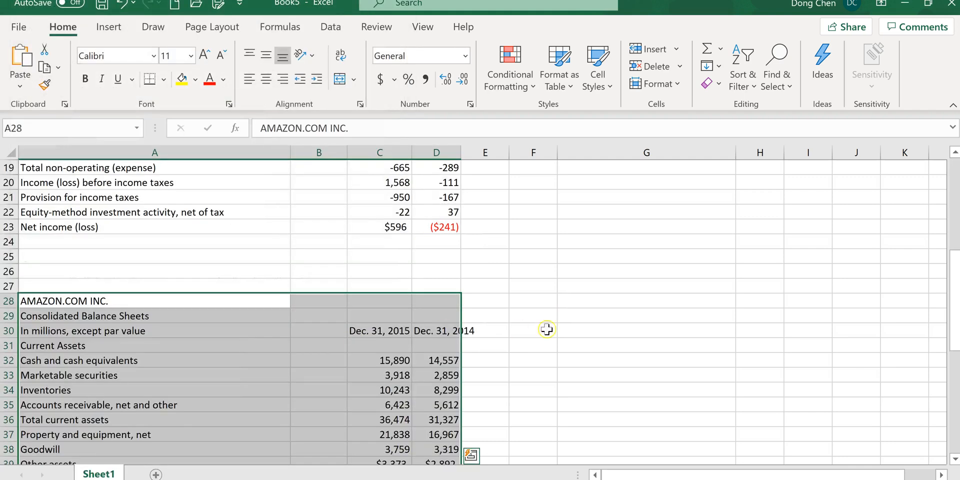
Step: Check the pasted balance sheet through its last row against the source table on the quiz page, ending back in Excel
scroll(548, 331, "down", 6)
scroll(451, 343, "down", 2)
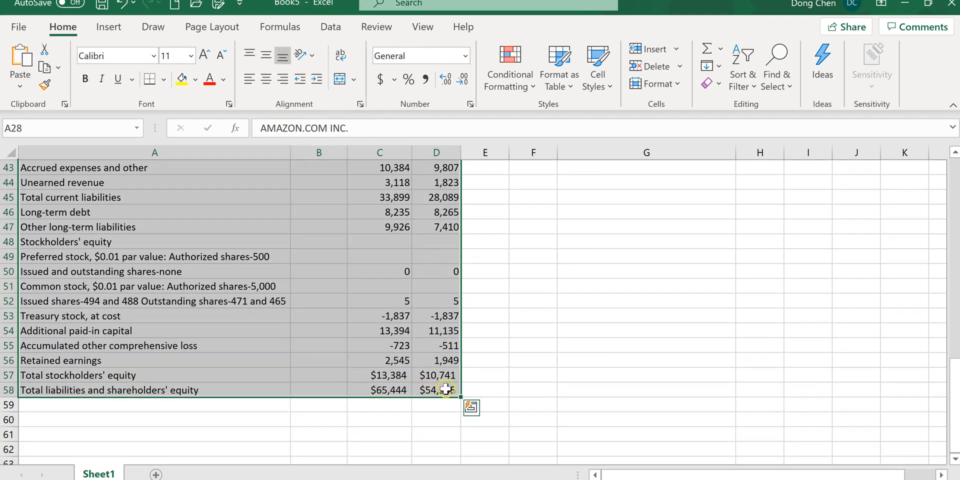
key("alt+Tab")
scroll(564, 371, "down", 6)
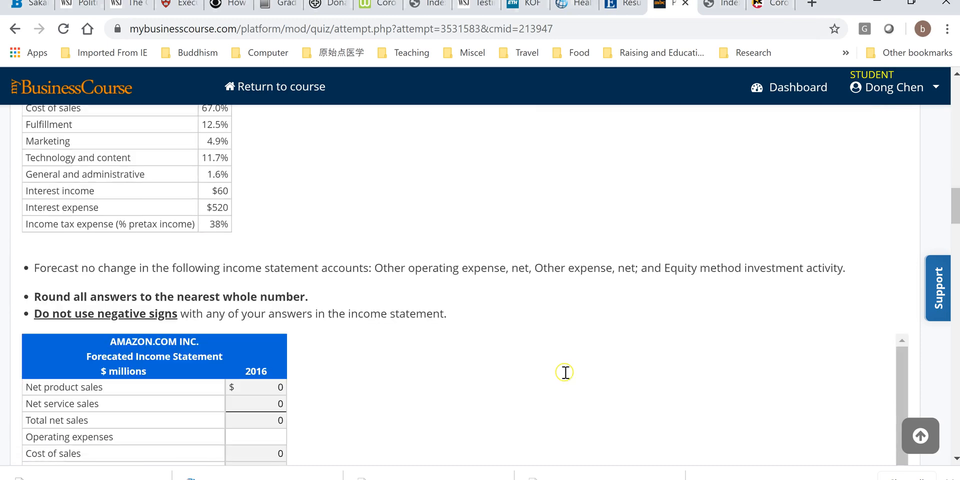
scroll(564, 376, "up", 8)
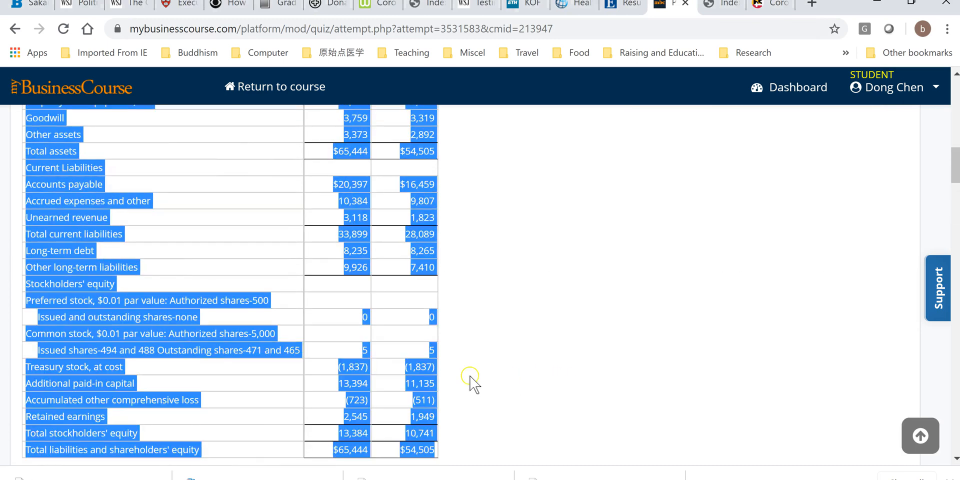
key("alt+Tab")
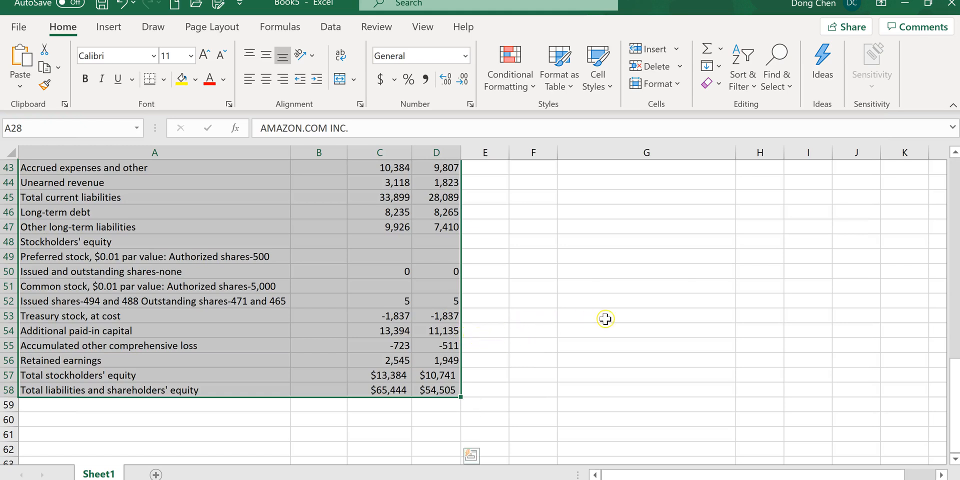
Step: Return to the quiz page and copy the income statement forecast assumptions table from Net product sales growth through Income tax expense (% pretax income)
scroll(736, 313, "up", 12)
scroll(737, 314, "up", 2)
key("alt+Tab")
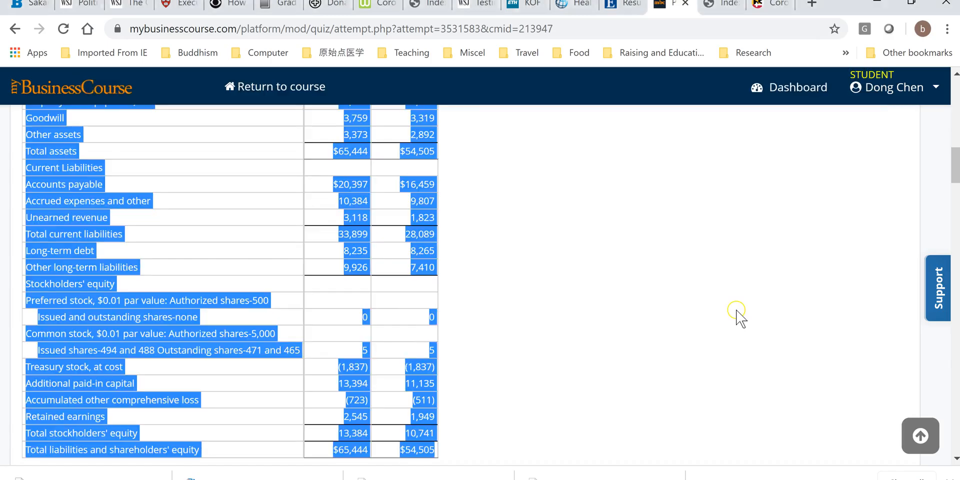
left_click(703, 315)
scroll(706, 316, "down", 2)
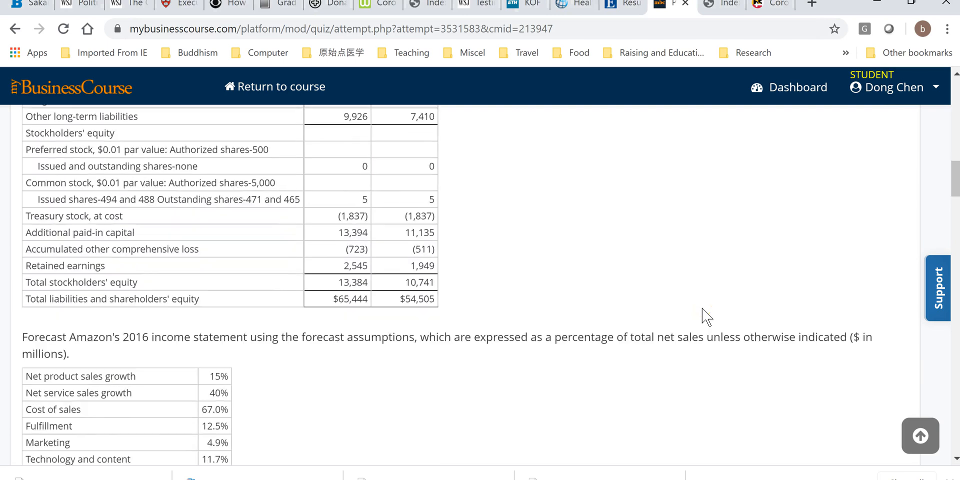
scroll(706, 317, "up", 12)
scroll(706, 318, "down", 5)
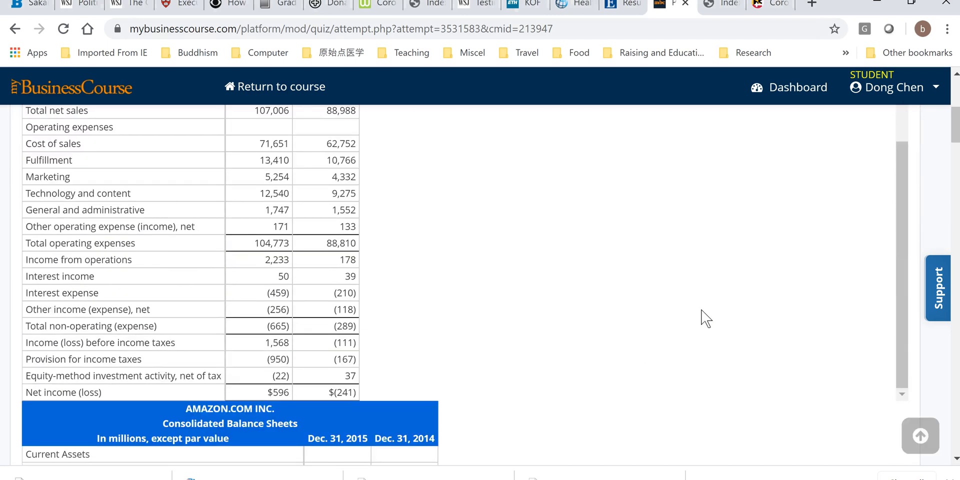
scroll(705, 318, "down", 10)
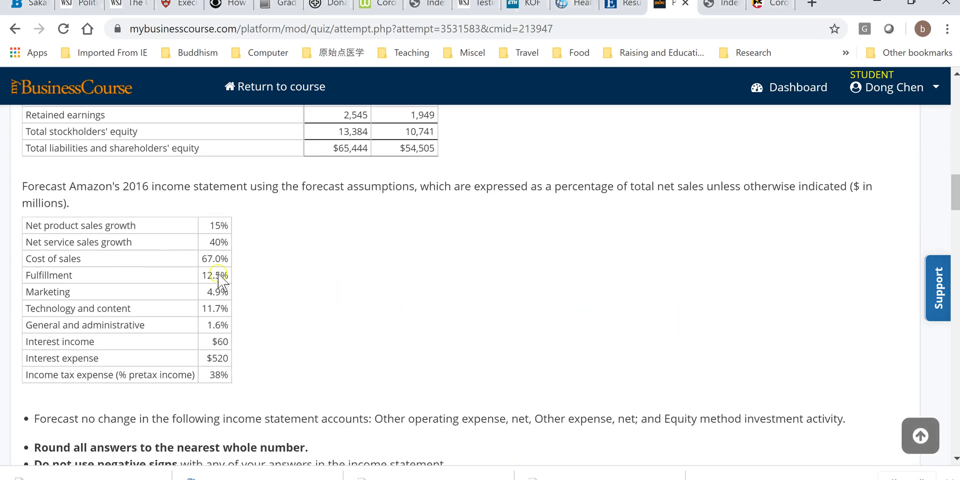
left_click_drag(26, 226, 233, 373)
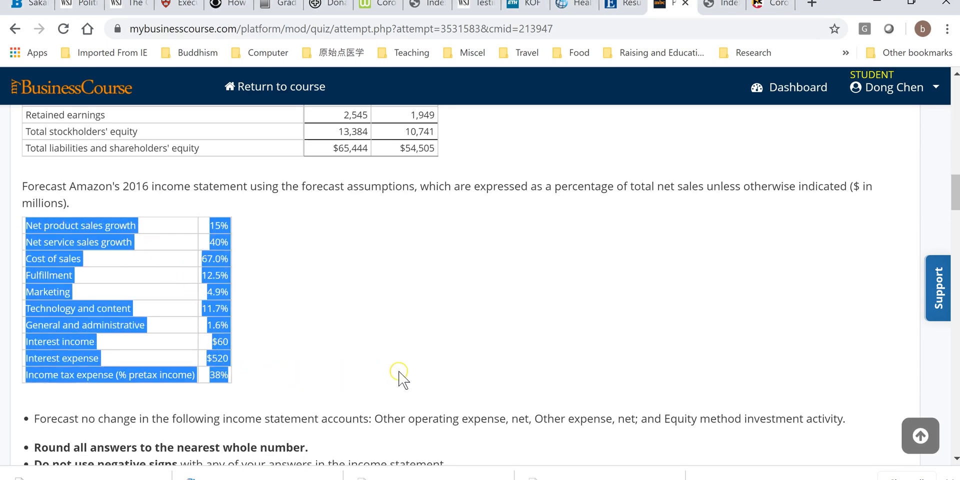
Step: Switch to Excel and paste the copied income statement assumptions as plain Text starting in cell G4
key("alt+Tab")
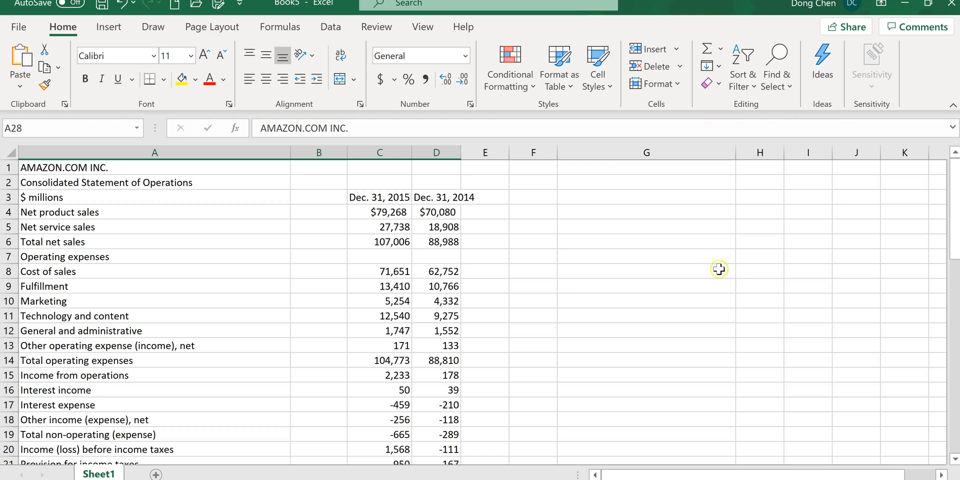
left_click(592, 214)
right_click(591, 214)
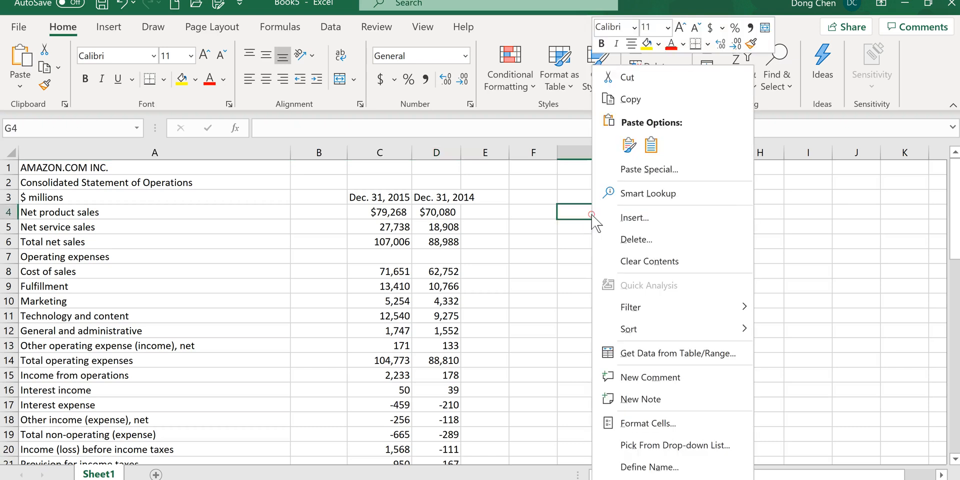
left_click(670, 170)
left_click(550, 97)
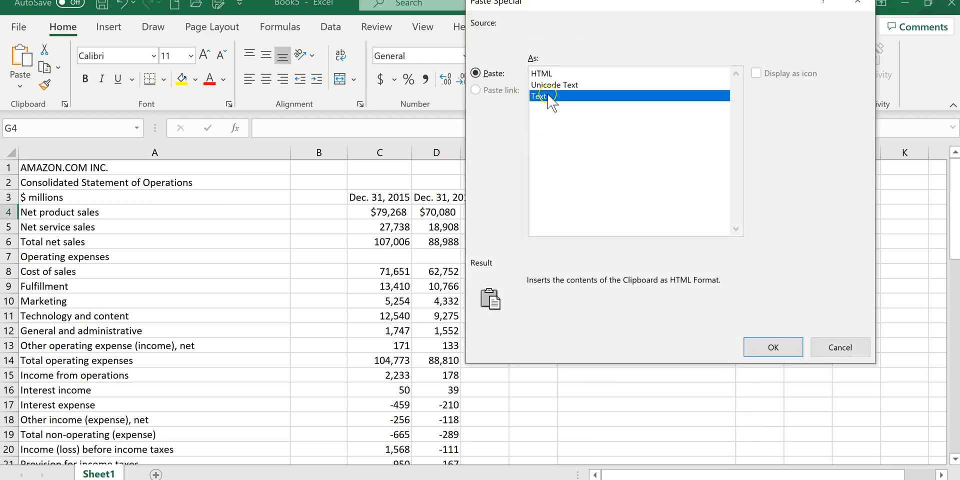
left_click(763, 346)
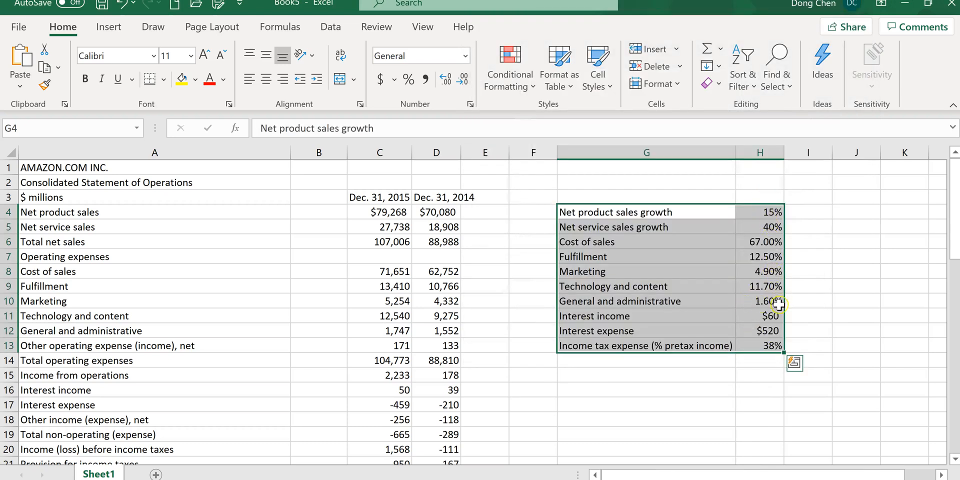
Step: Return to the quiz page and copy the balance sheet forecast assumptions table from Inventories through Other long-term liabilities
scroll(827, 353, "down", 4)
scroll(831, 360, "down", 2)
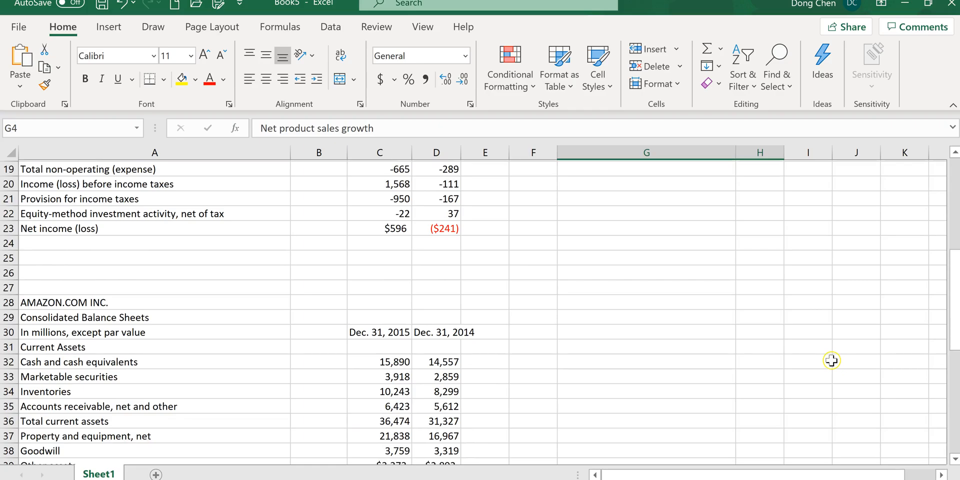
key("alt+Tab")
scroll(745, 335, "down", 5)
scroll(735, 340, "down", 10)
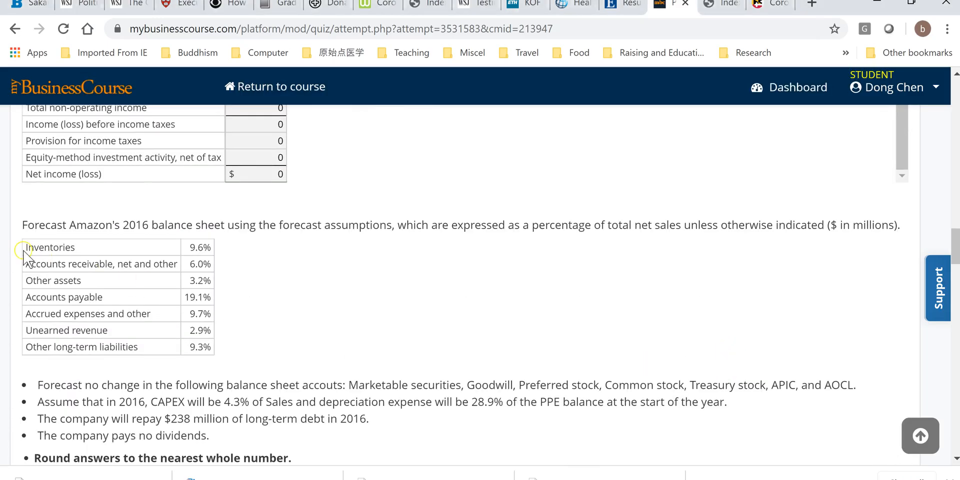
left_click_drag(27, 245, 220, 353)
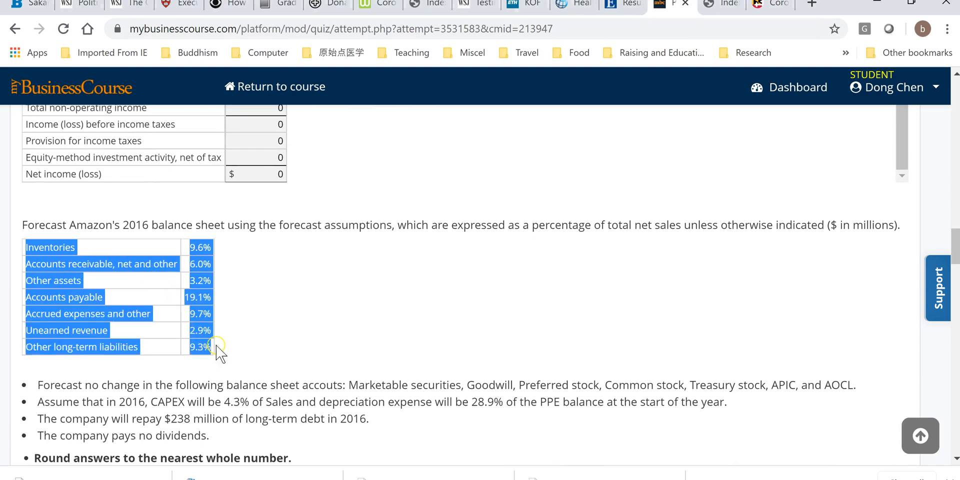
Step: Switch to Excel and paste the copied balance sheet assumptions as plain Text starting in cell G32, beside the balance sheet
key("alt+Tab")
scroll(773, 336, "down", 2)
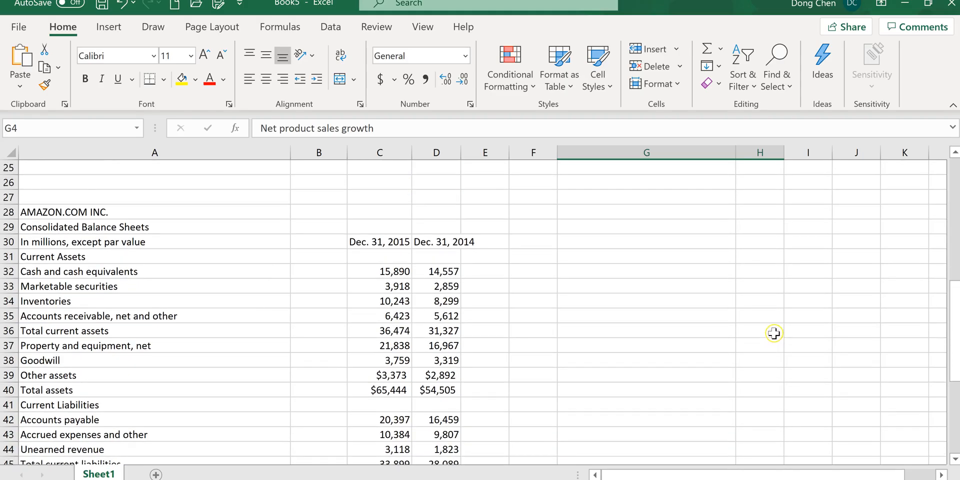
left_click(646, 254)
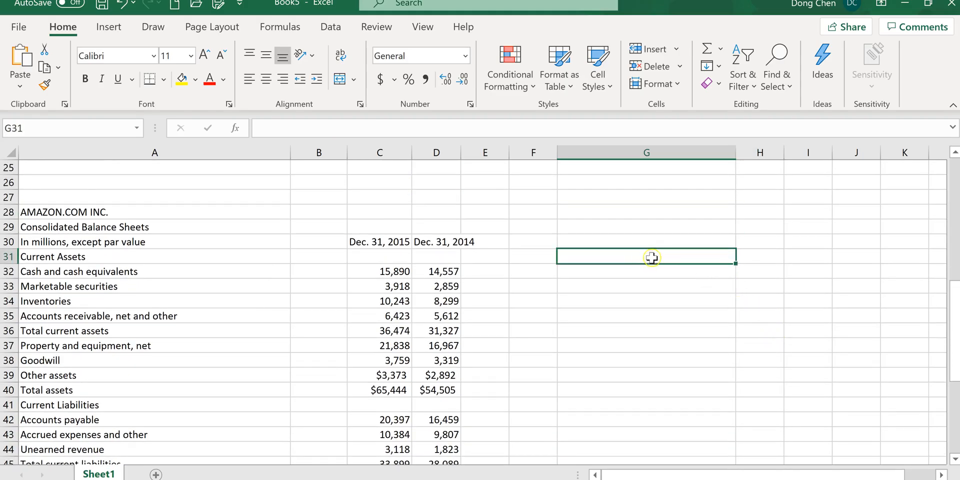
left_click(643, 272)
right_click(631, 271)
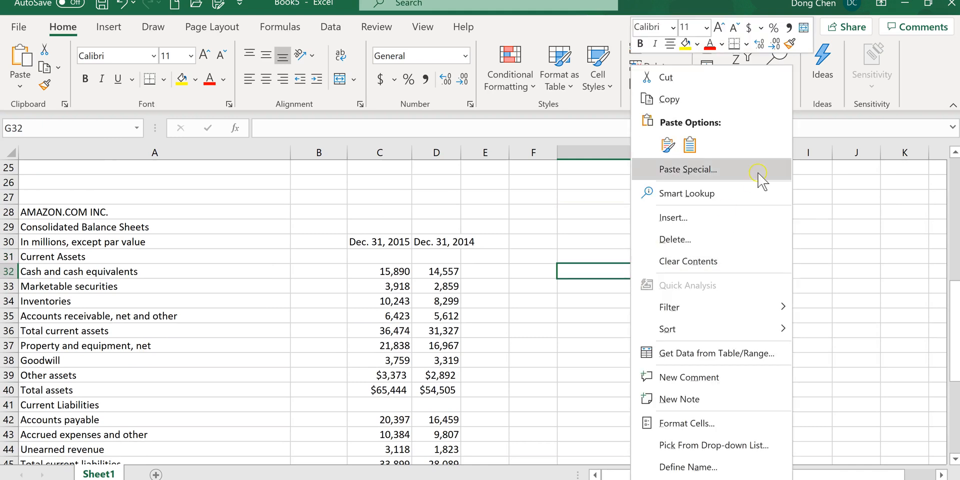
left_click(688, 169)
left_click(632, 96)
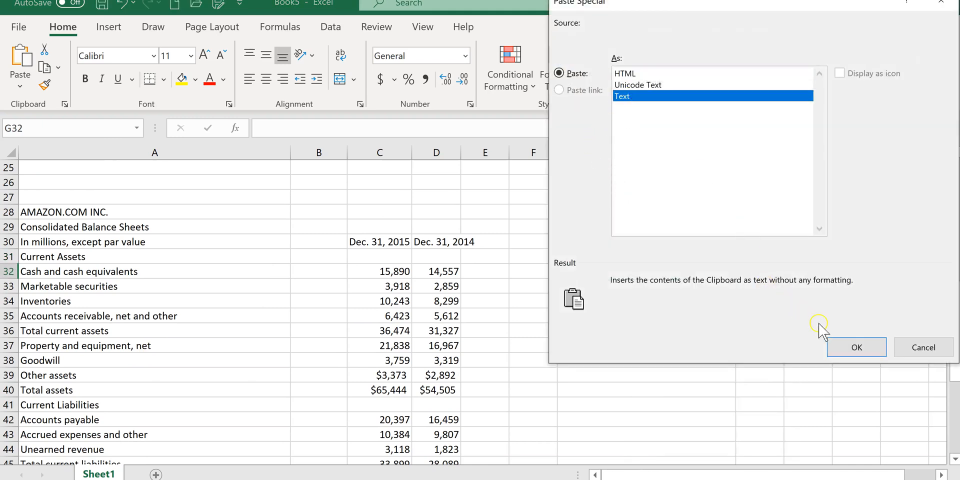
left_click(856, 347)
Step: Forecast 2016 Net product sales in cell B4 with the formula =C4*(1+H4)
scroll(806, 319, "up", 8)
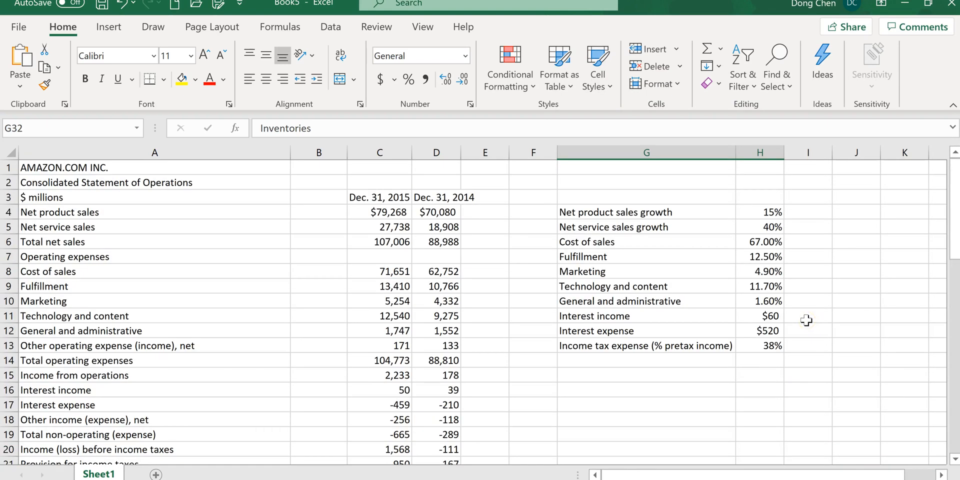
left_click(317, 213)
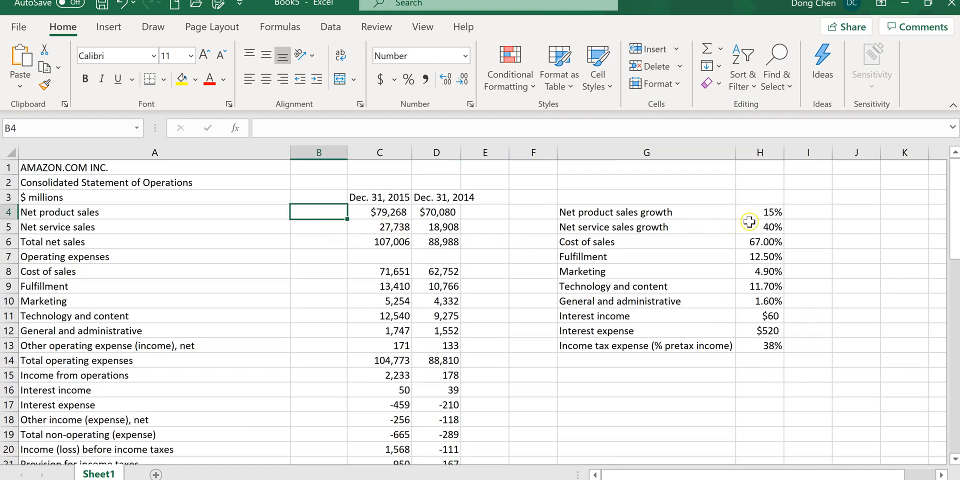
type("=")
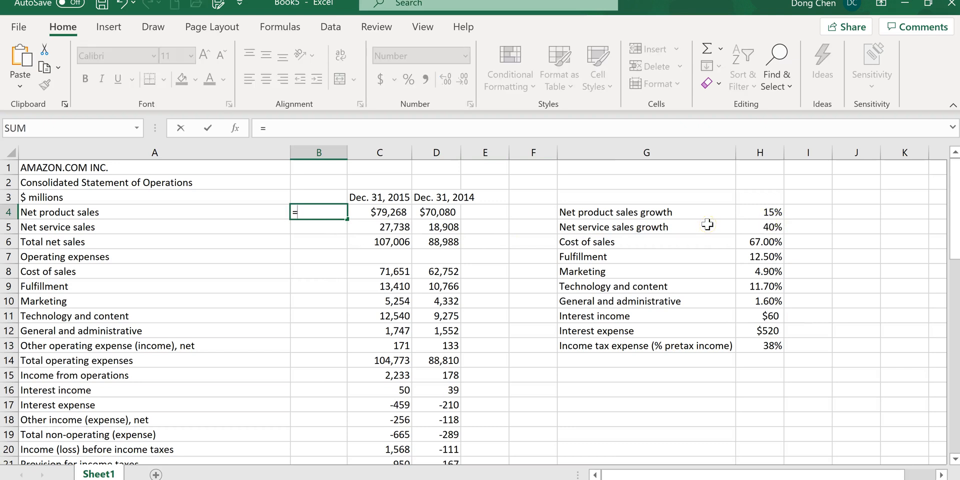
left_click(389, 212)
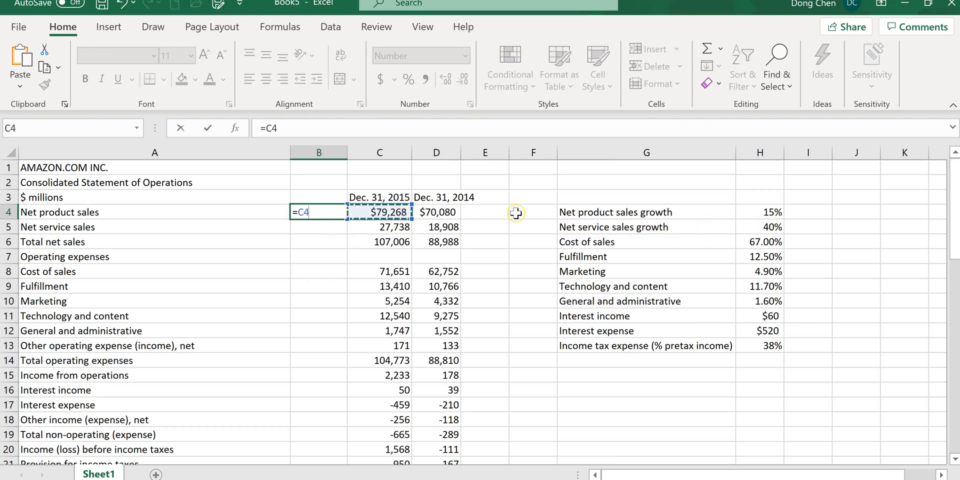
type("*(1+")
left_click(771, 213)
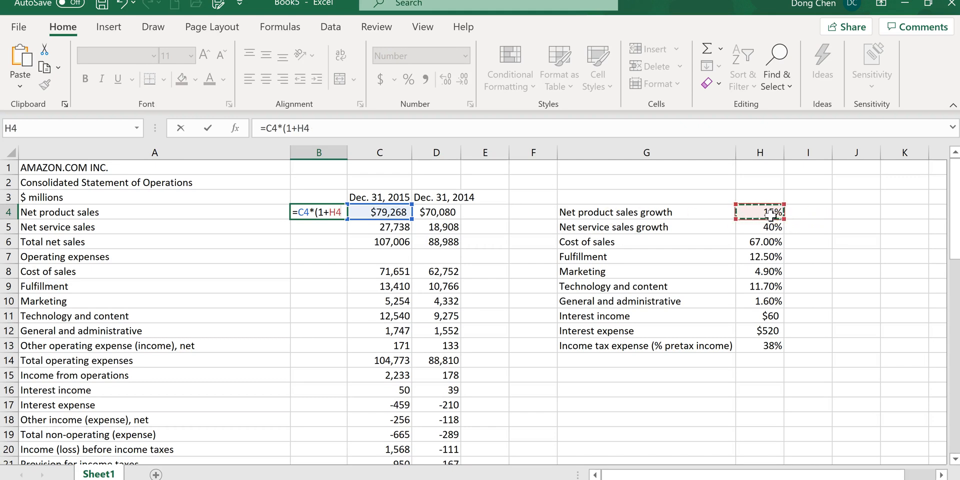
type(")")
key("Return")
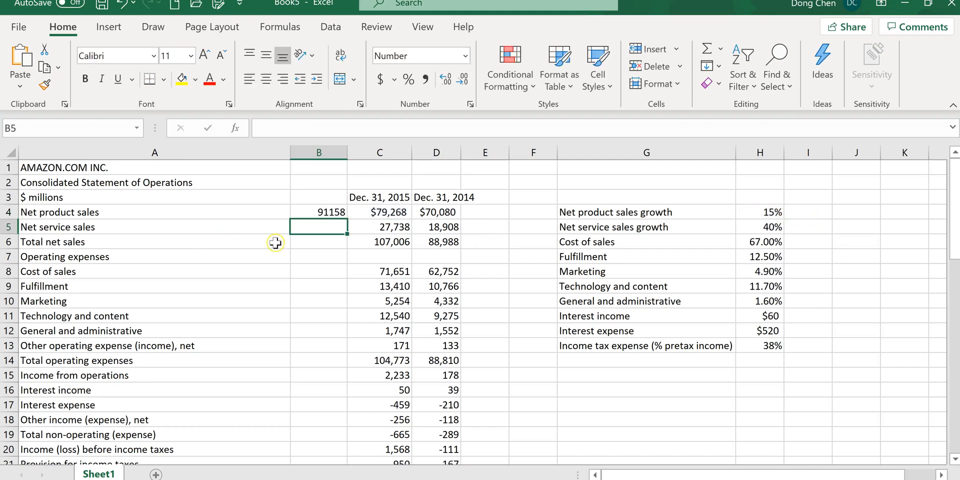
Step: Forecast 2016 Net service sales in cell B5 with the formula =C5*(1+H5)
type("=")
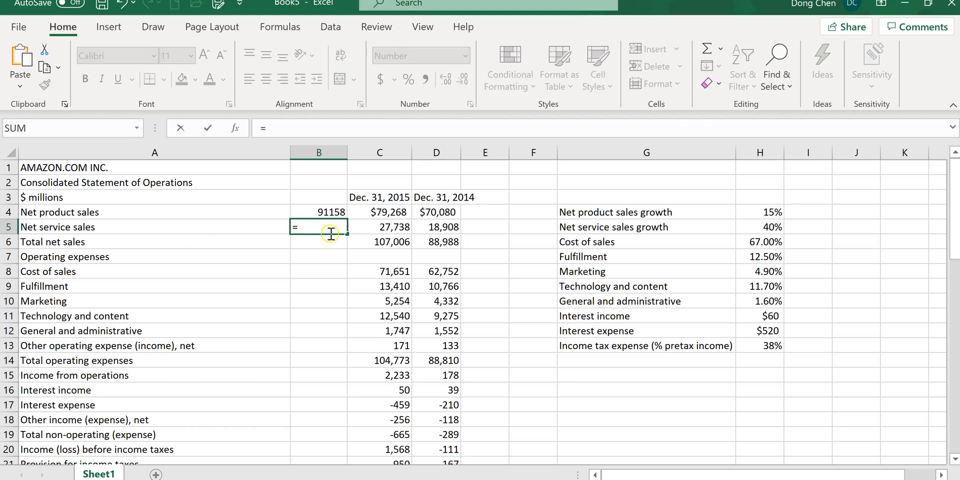
left_click(390, 226)
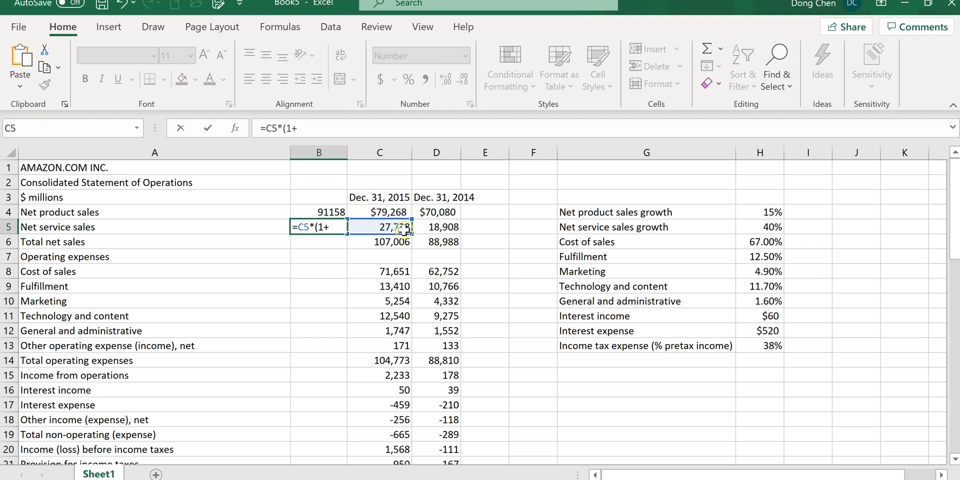
left_click(779, 230)
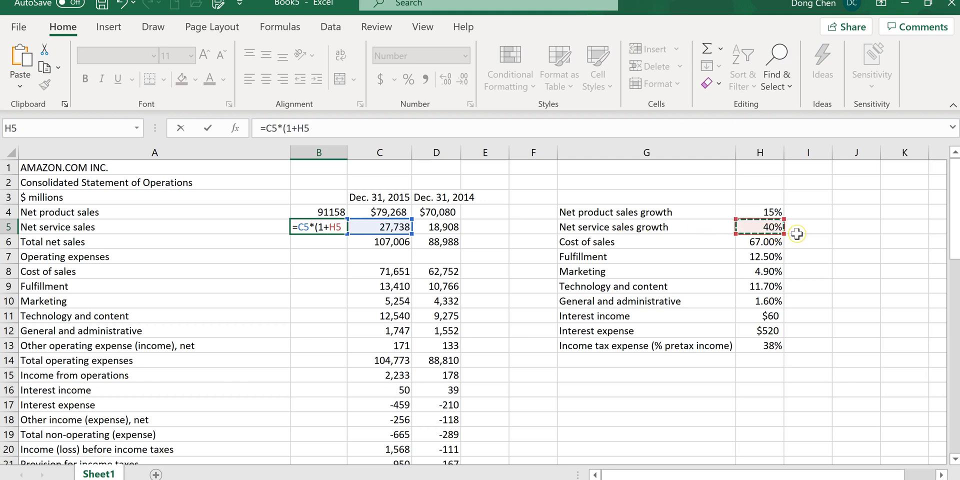
key("Return")
Step: Calculate 2016 Total net sales in cell B6 by adding the forecast product sales in B4 and service sales in B5
type("=")
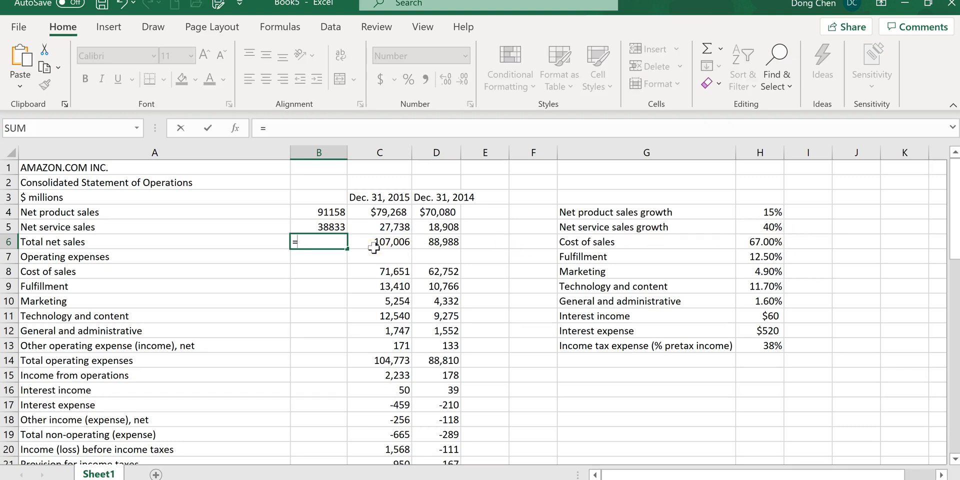
left_click(332, 212)
type("*")
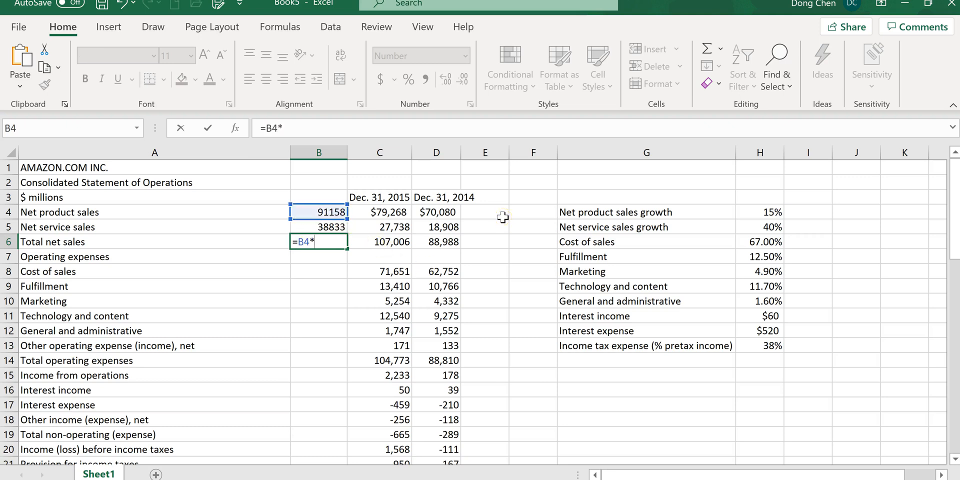
left_click(341, 229)
key("Return")
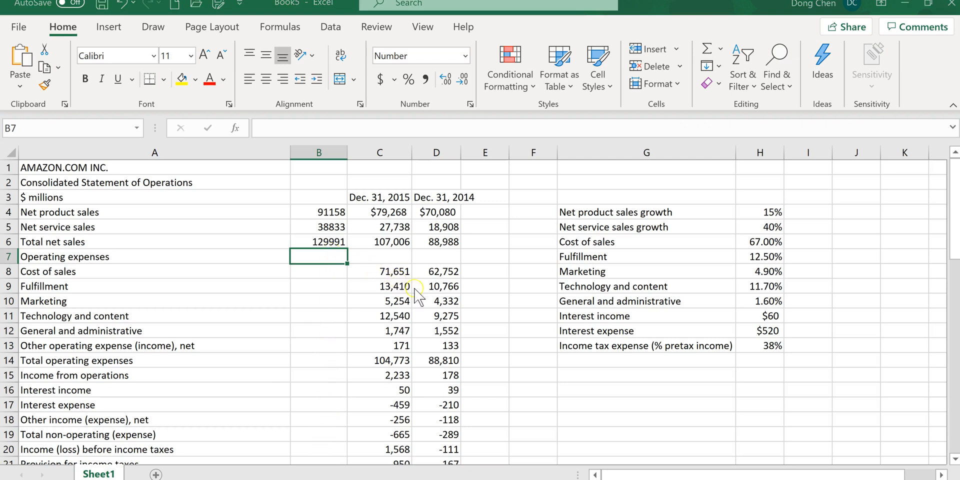
Step: Check the quiz's forecast basis, then forecast 2016 Cost of sales in Excel cell B8 with the formula =B6*H6
key("alt+Tab")
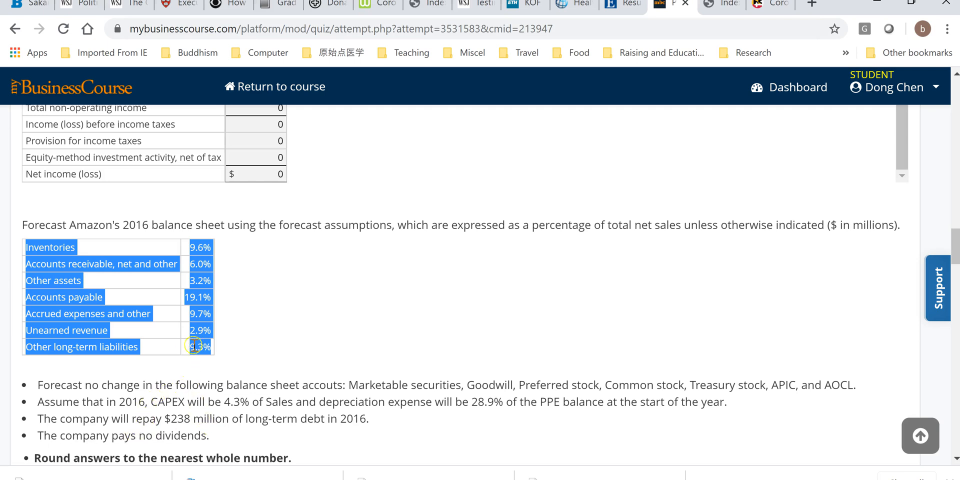
scroll(311, 350, "down", 3)
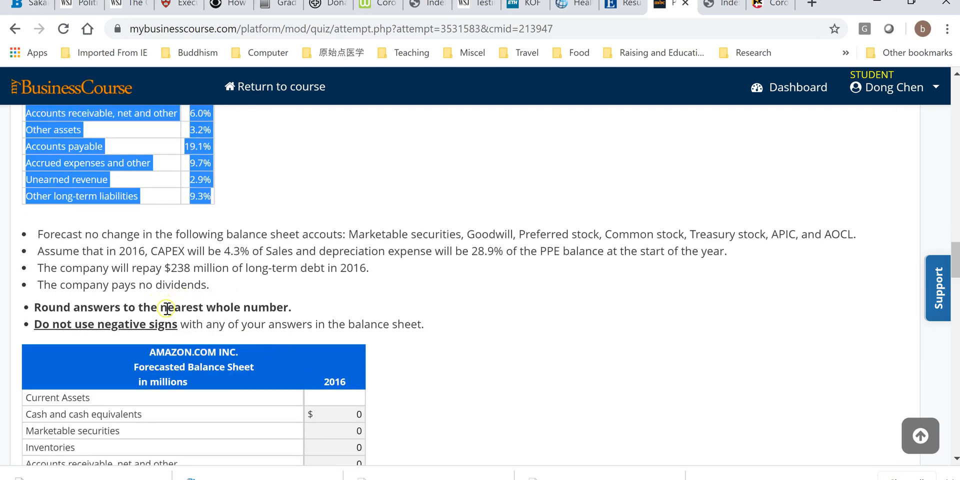
key("alt+Tab")
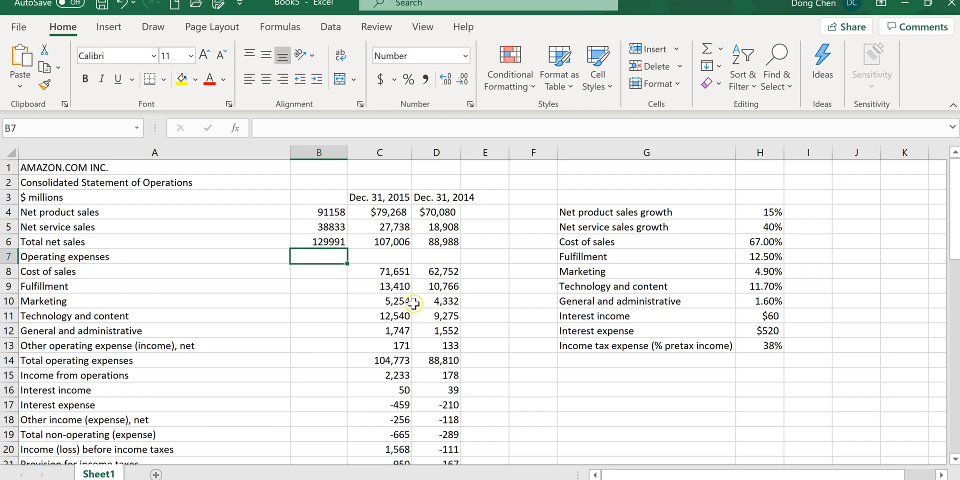
left_click(335, 272)
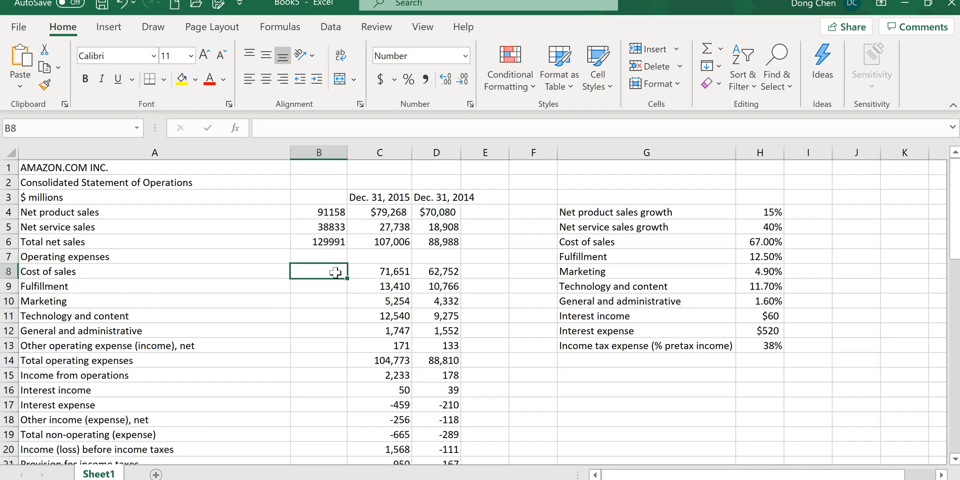
type("=")
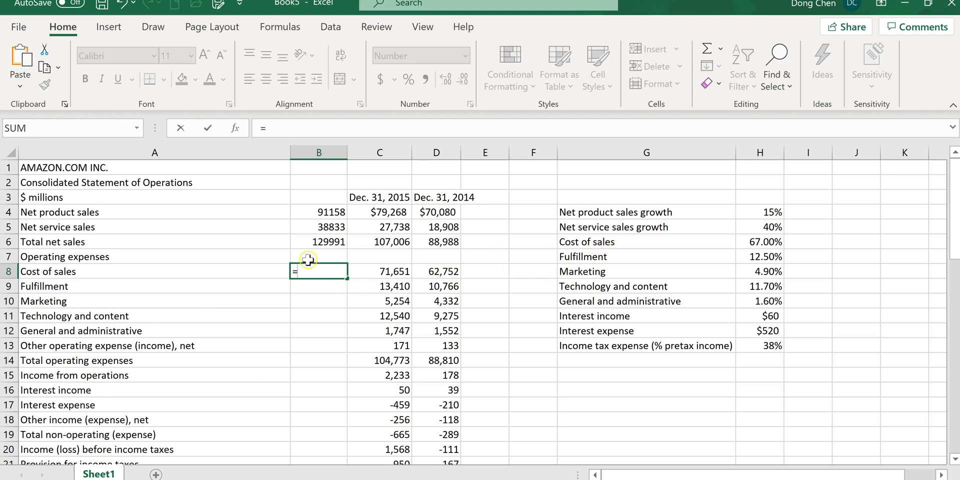
key("alt+Tab")
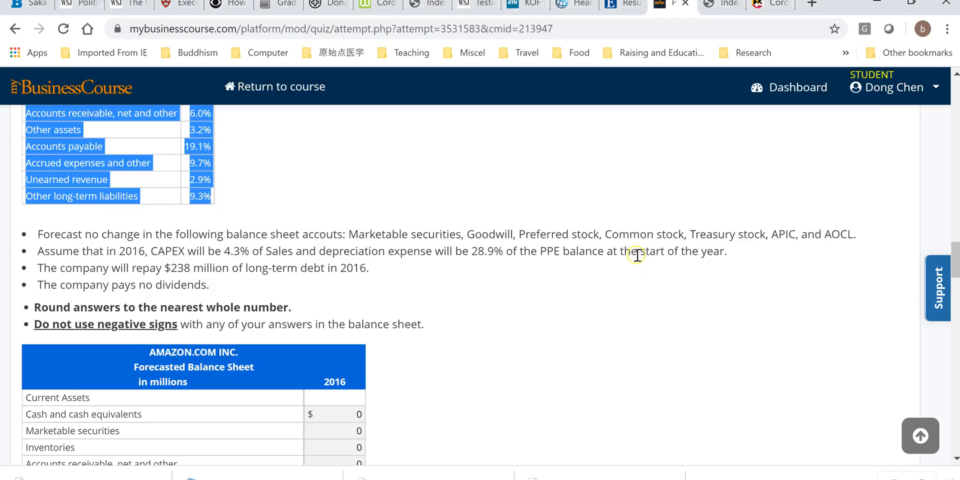
scroll(607, 295, "up", 3)
scroll(608, 298, "up", 3)
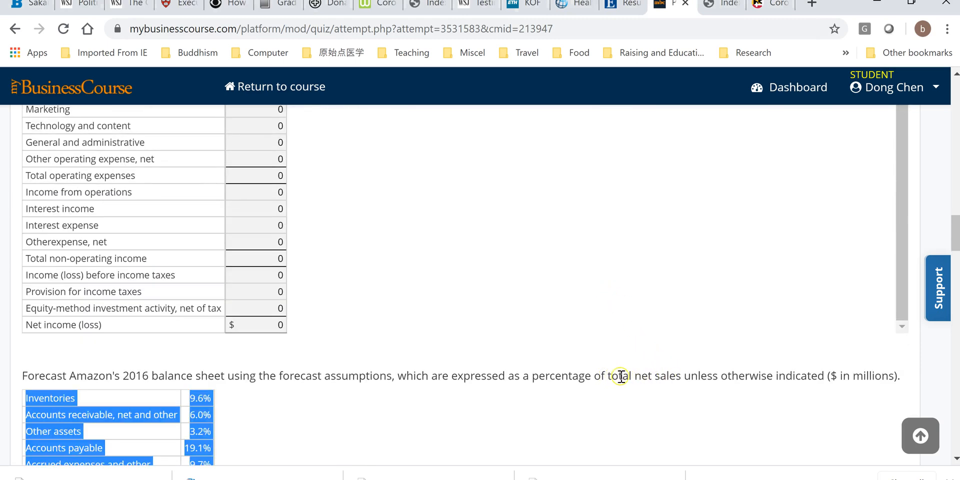
key("alt+Tab")
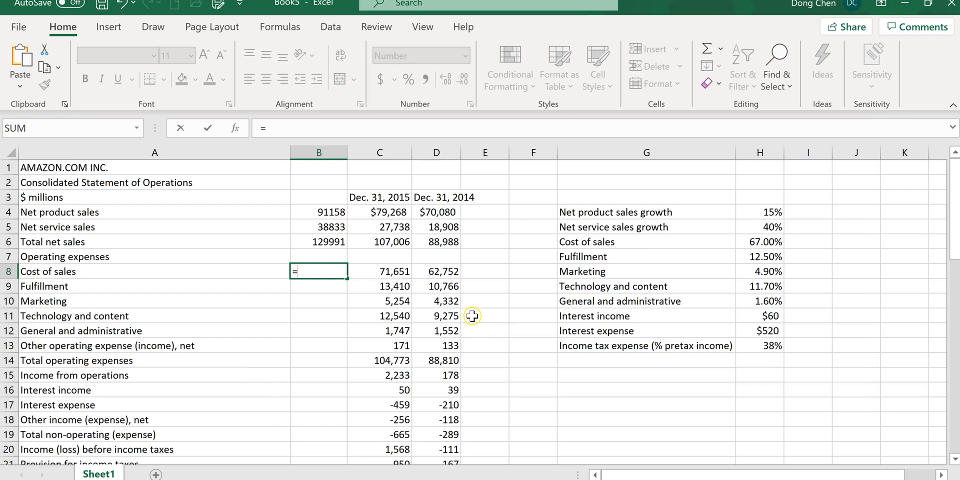
left_click(334, 242)
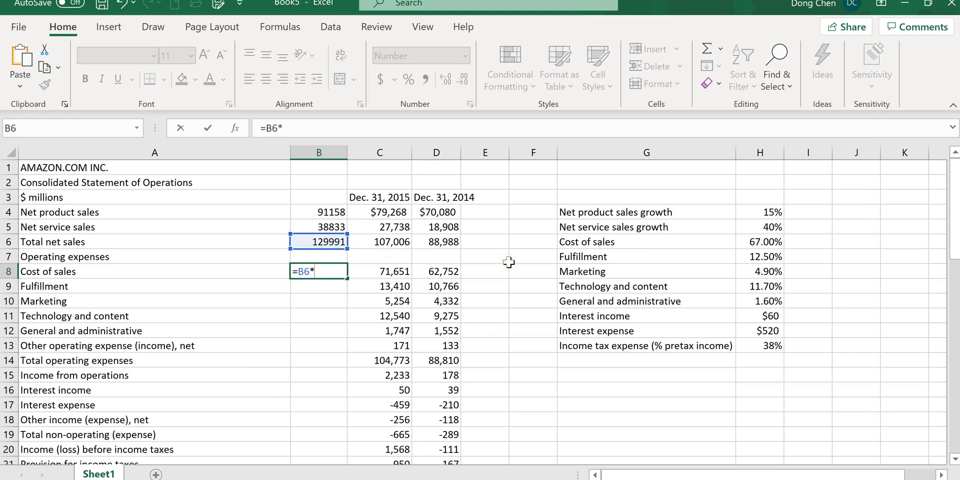
left_click(769, 242)
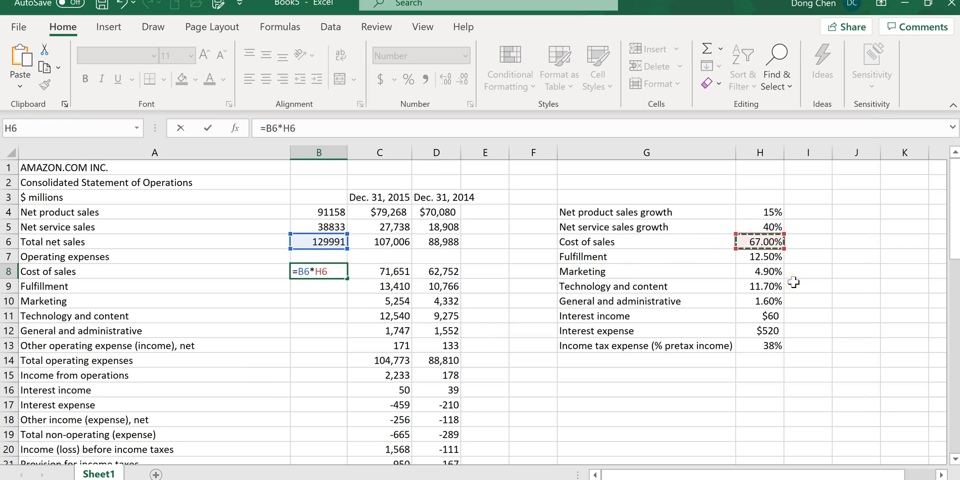
key("Return")
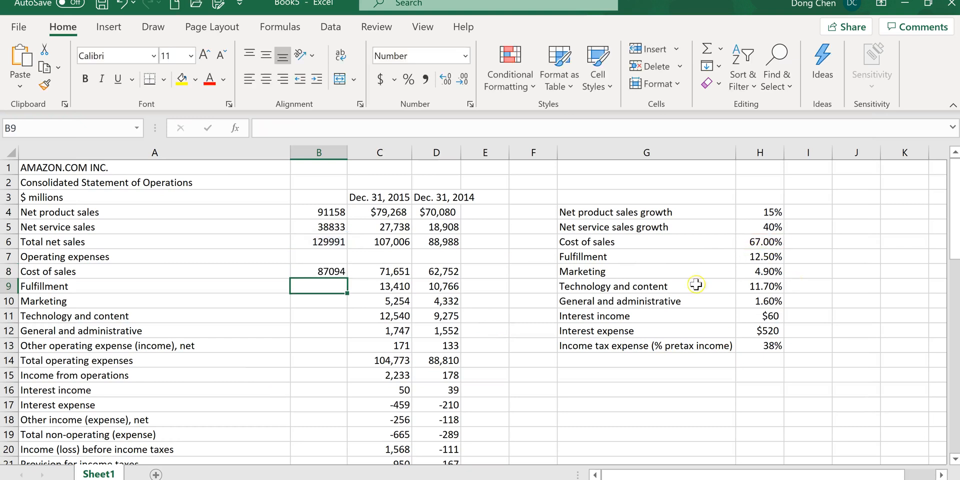
Step: Make the Total net sales reference absolute in the Cost of sales formula in B8, giving =$B$6*H6
left_click(332, 274)
left_click(269, 129)
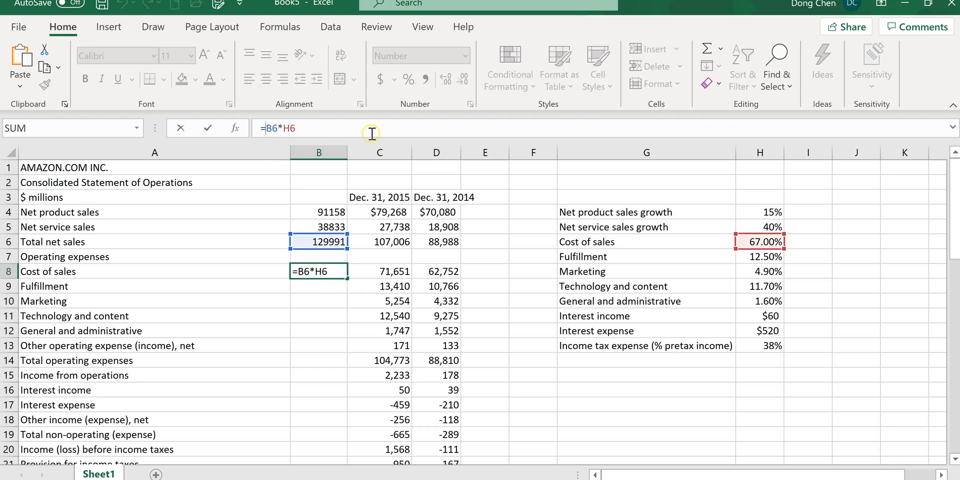
type("$B$")
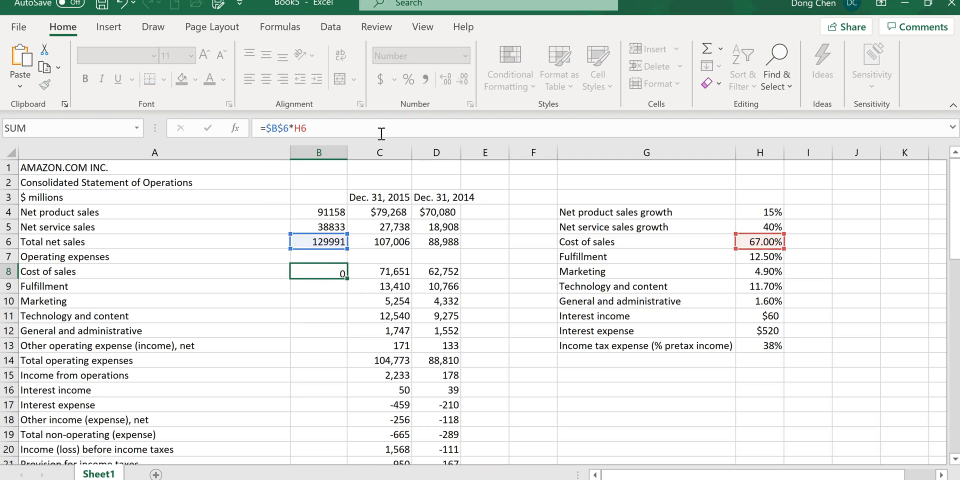
key("Return")
left_click(333, 271)
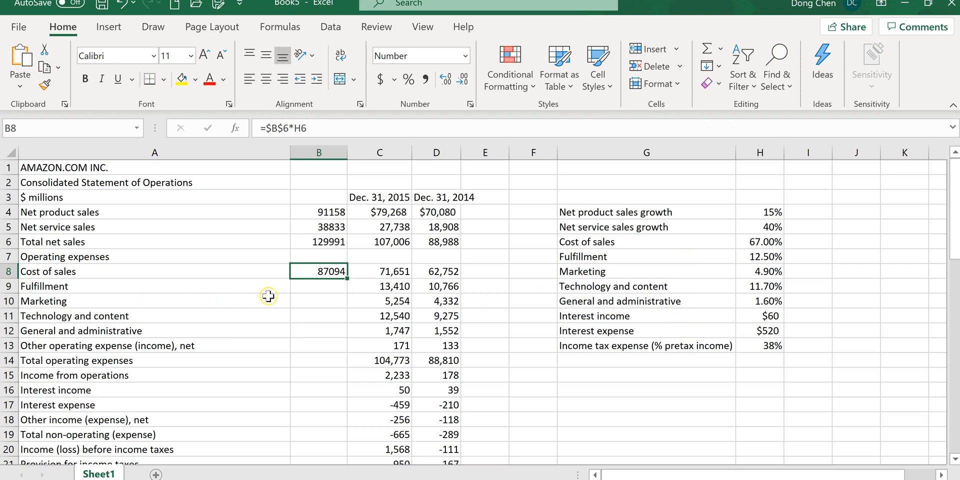
Step: Fill the Cost of sales formula from B8 down through General and administrative in B12, and check the copied formula in B9
left_click(329, 286)
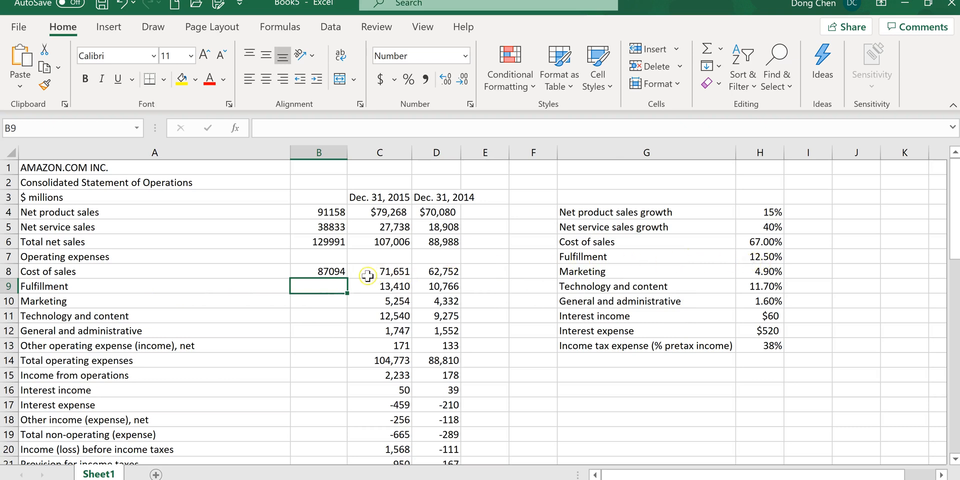
left_click(335, 273)
left_click_drag(347, 281, 348, 337)
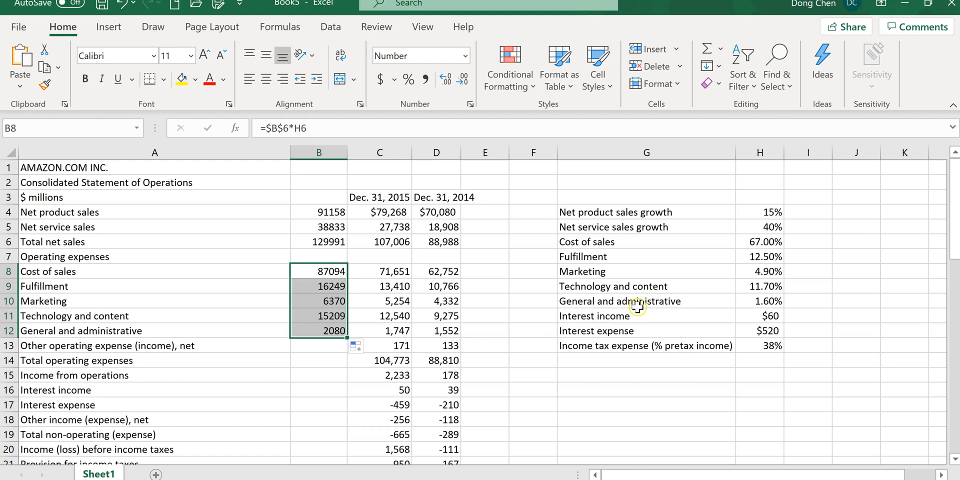
left_click(335, 296)
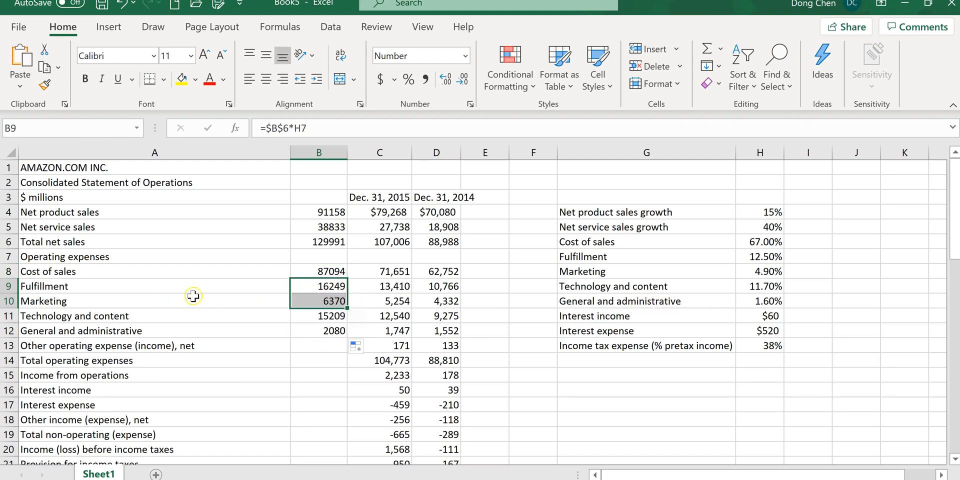
left_click(338, 287)
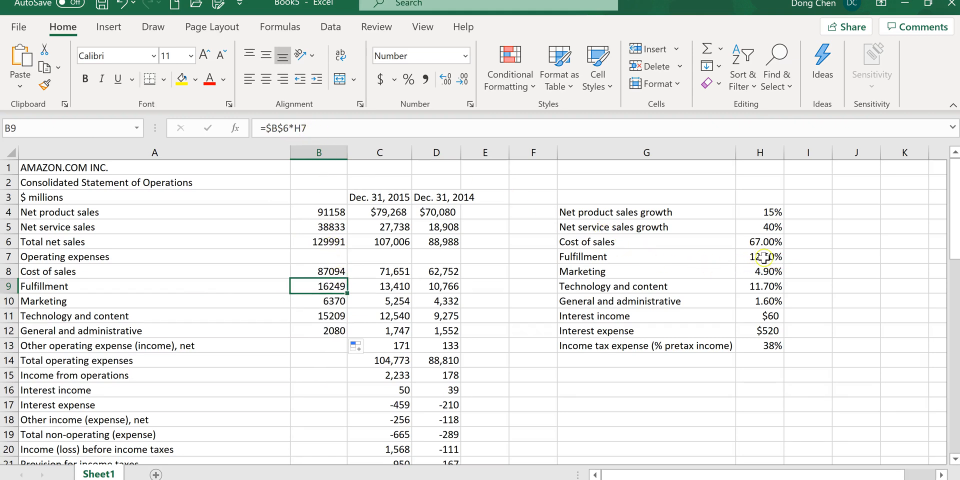
Step: Switch to the myBusinessCourse quiz in the browser and examine how Other operating expense, net should be forecast for 2016
left_click(337, 346)
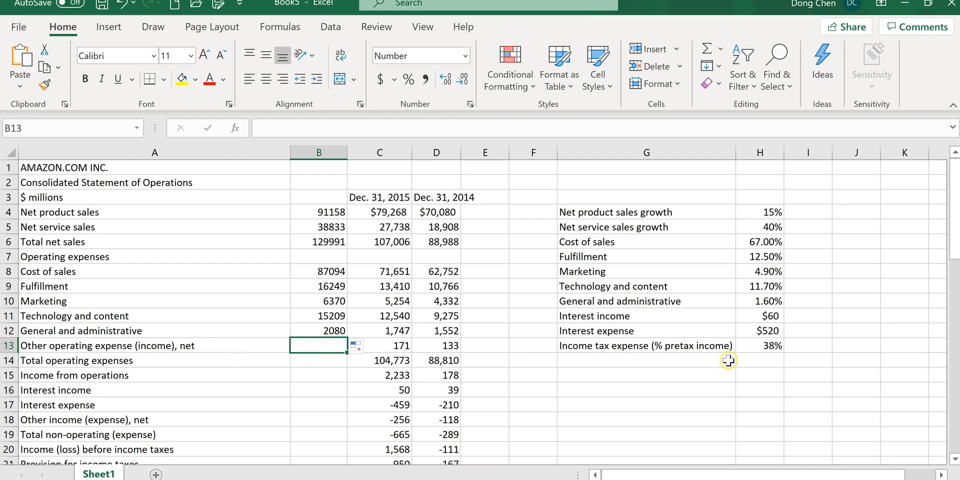
key("alt+Tab")
key("alt+Tab")
key("alt+Tab")
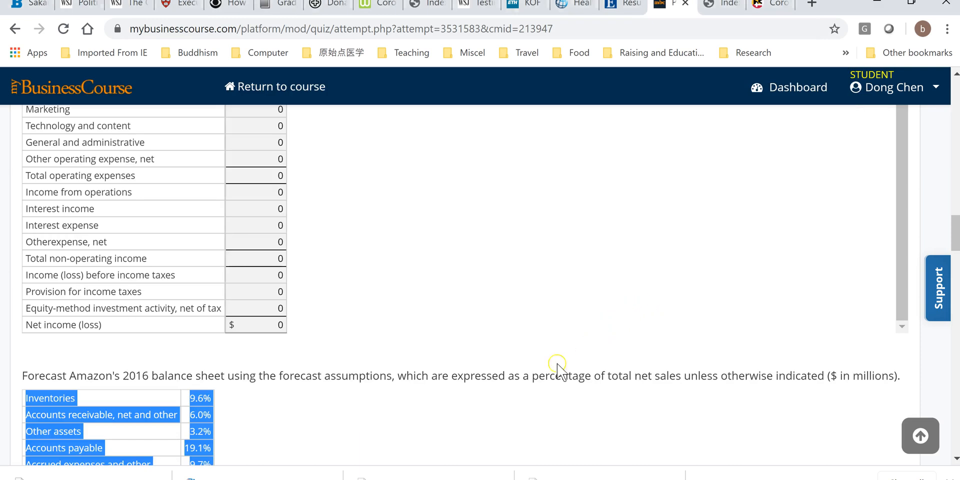
scroll(554, 377, "up", 6)
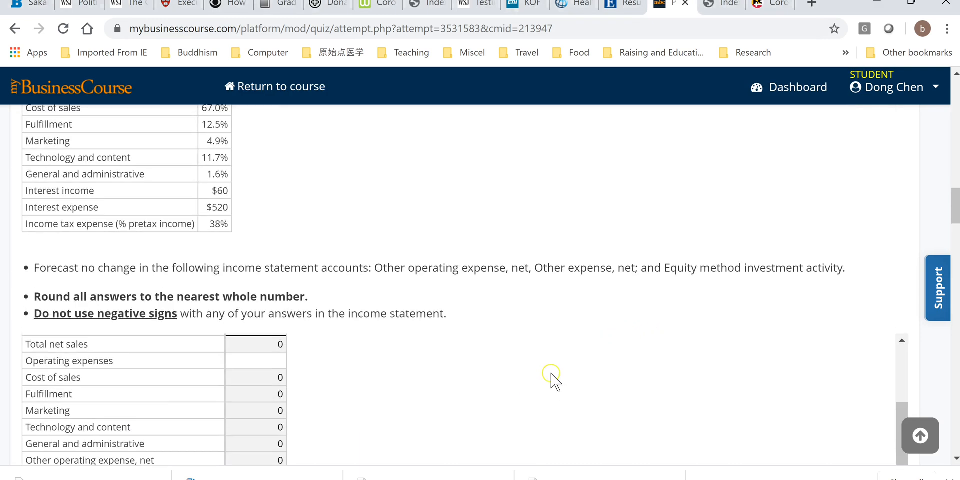
scroll(575, 377, "up", 2)
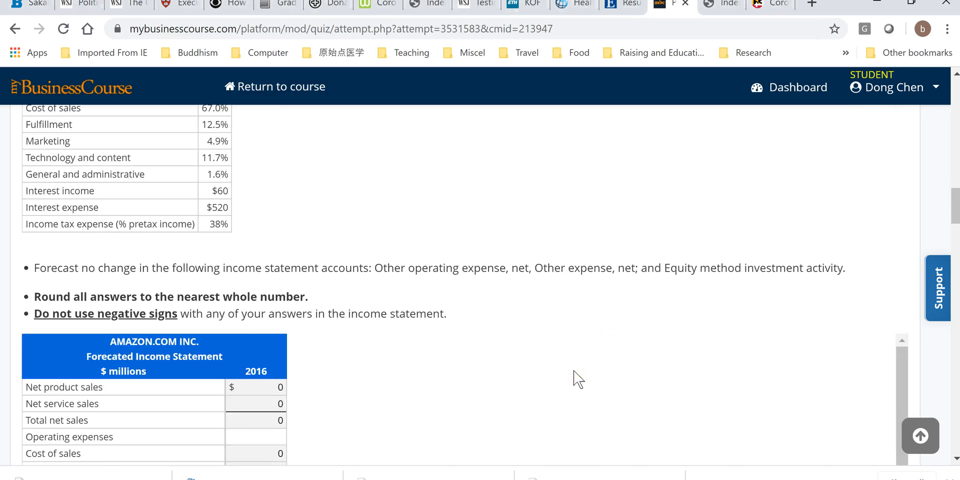
scroll(583, 380, "up", 6)
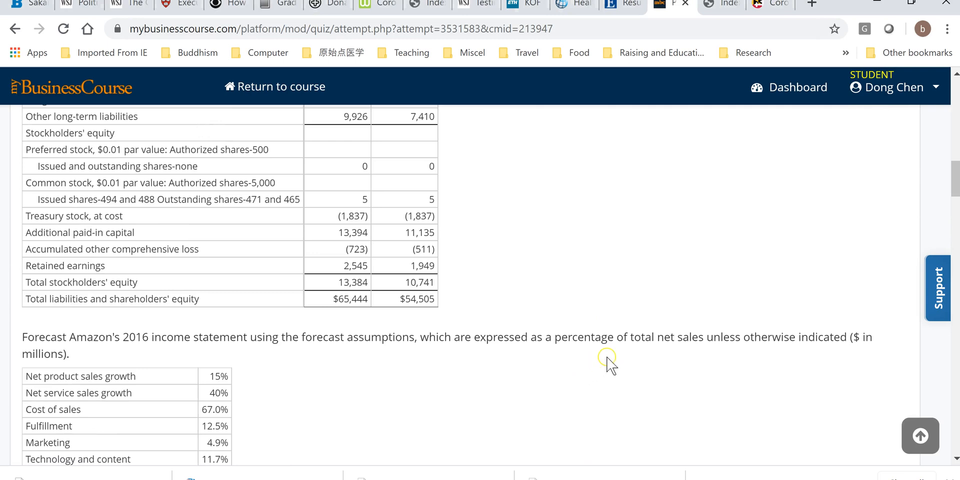
scroll(607, 360, "down", 3)
scroll(621, 334, "down", 3)
scroll(621, 334, "up", 3)
scroll(623, 337, "up", 10)
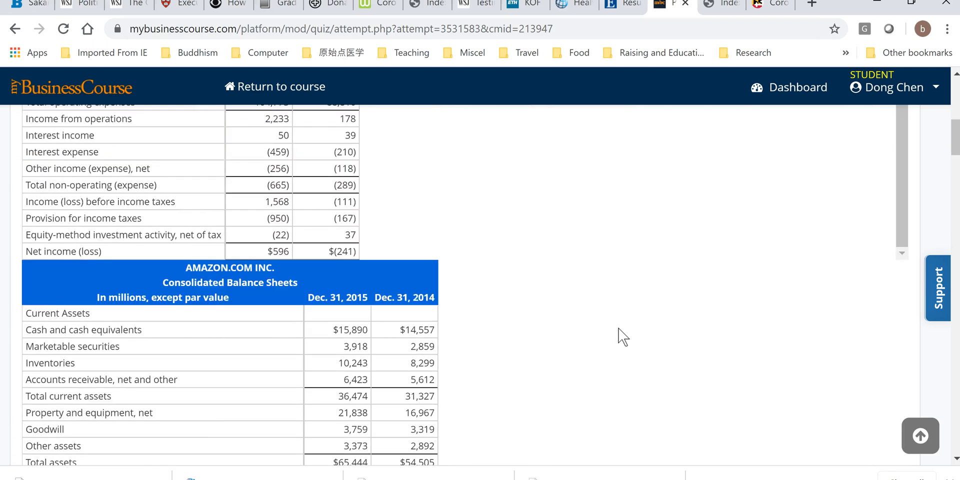
scroll(622, 337, "down", 10)
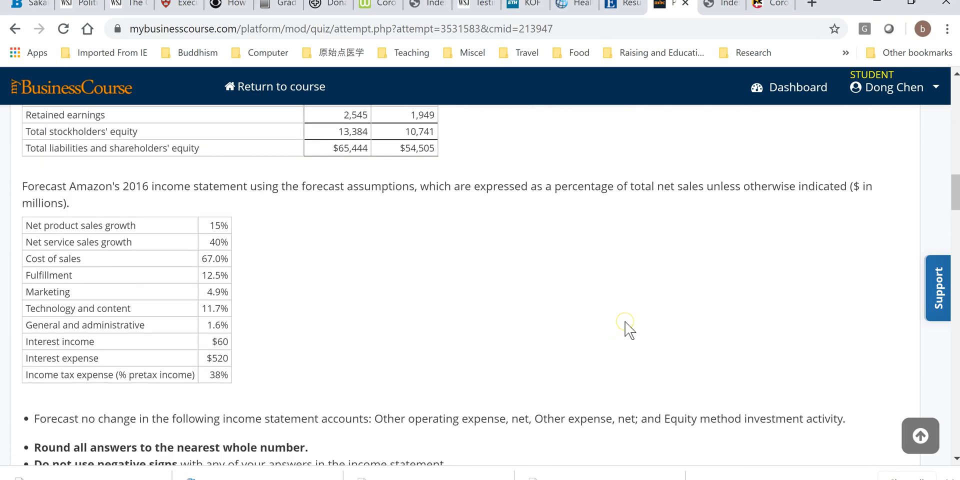
scroll(629, 330, "down", 3)
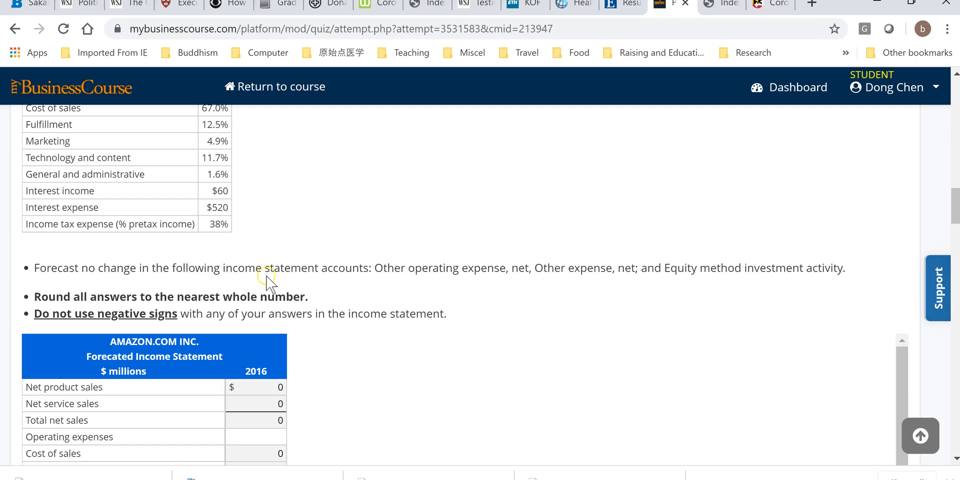
Step: Switch back to Excel and forecast 2016 Other operating expense (income), net in cell B13 with the formula =C13
key("alt+Tab")
type("=")
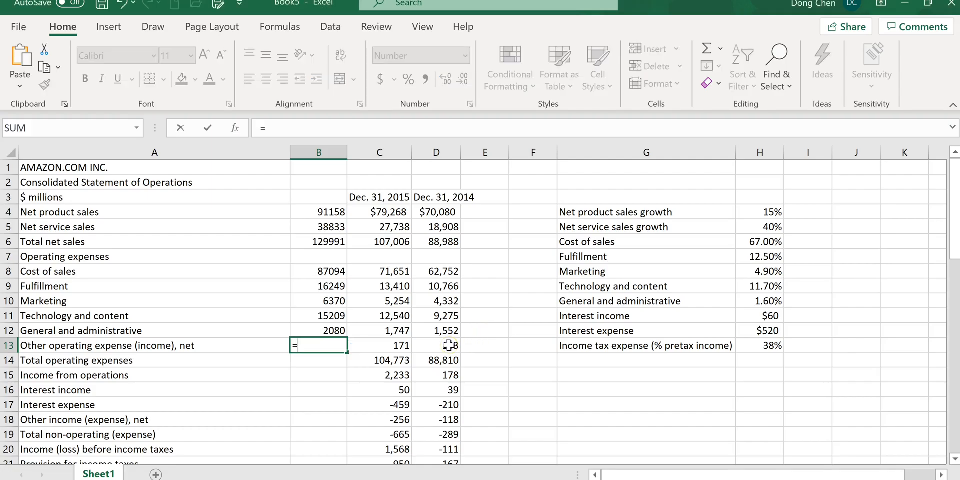
left_click(386, 345)
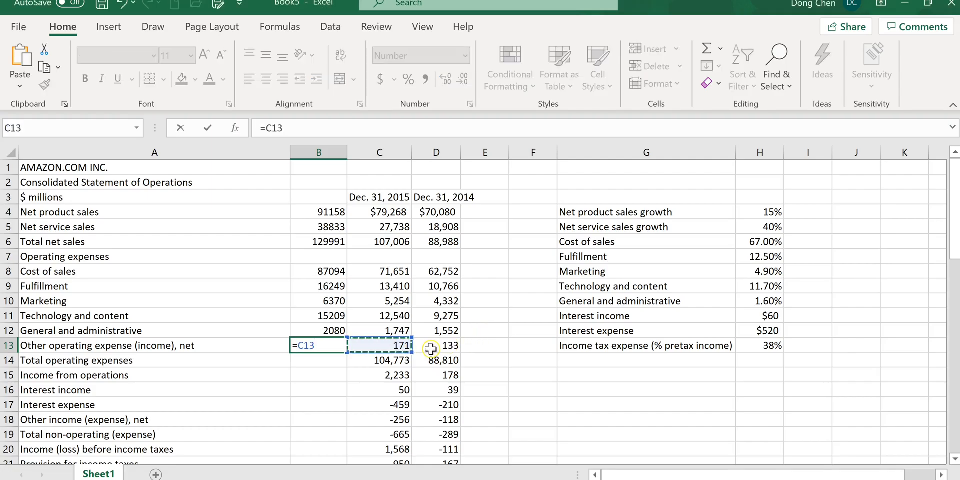
key("Return")
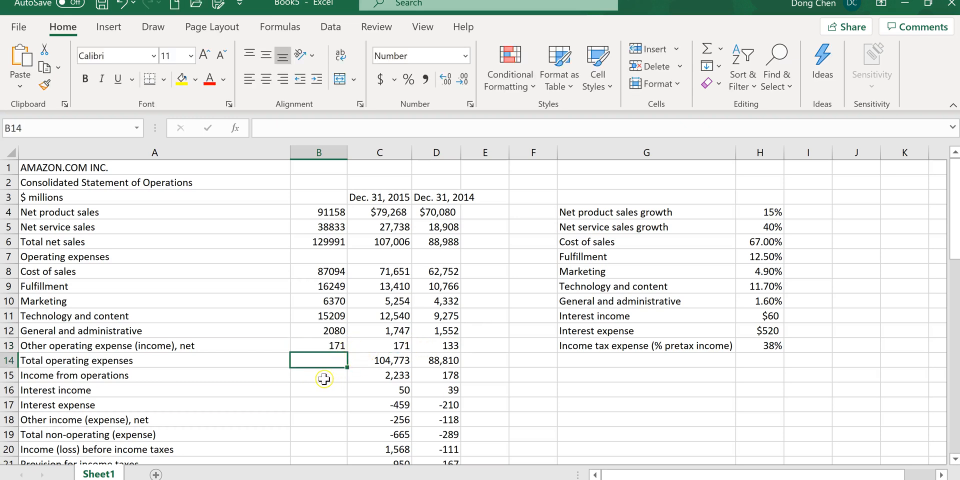
Step: Calculate 2016 Total operating expenses in cell B14 with the formula =sum(B8:B13)
type("=sum(")
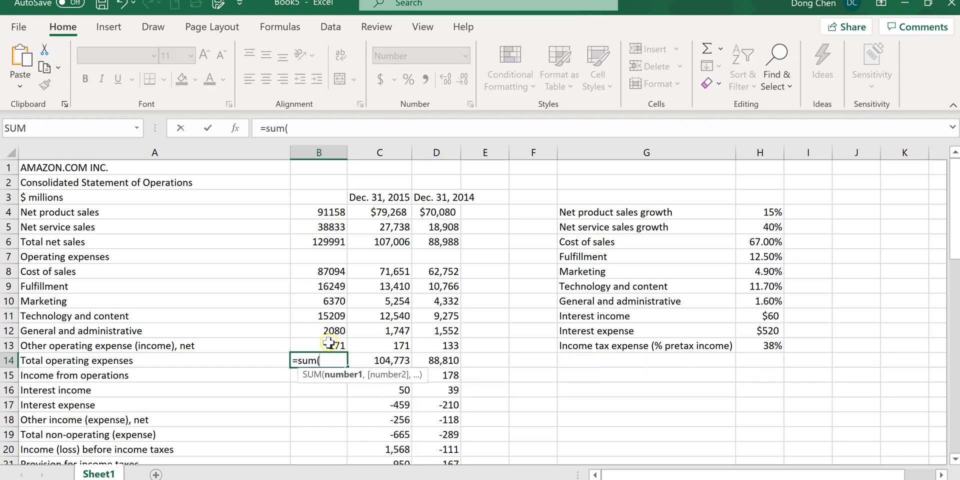
left_click(333, 271)
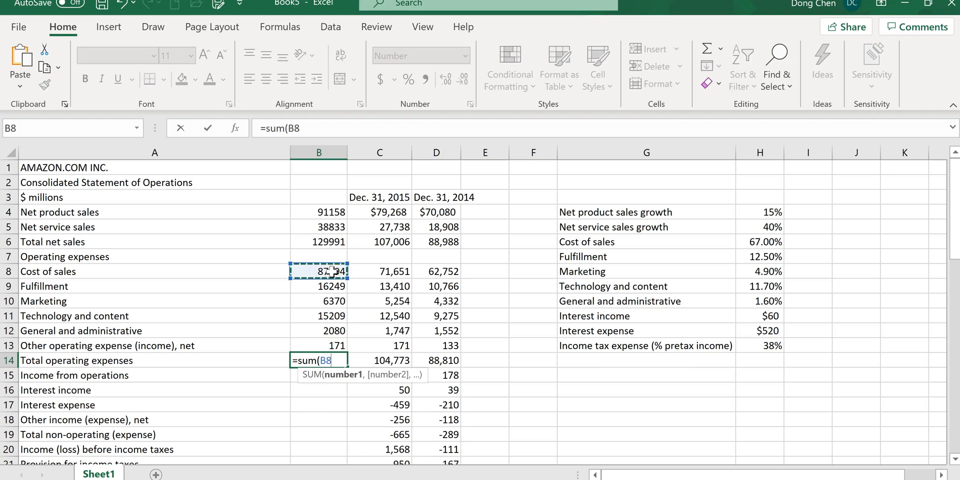
left_click(328, 346, "shift")
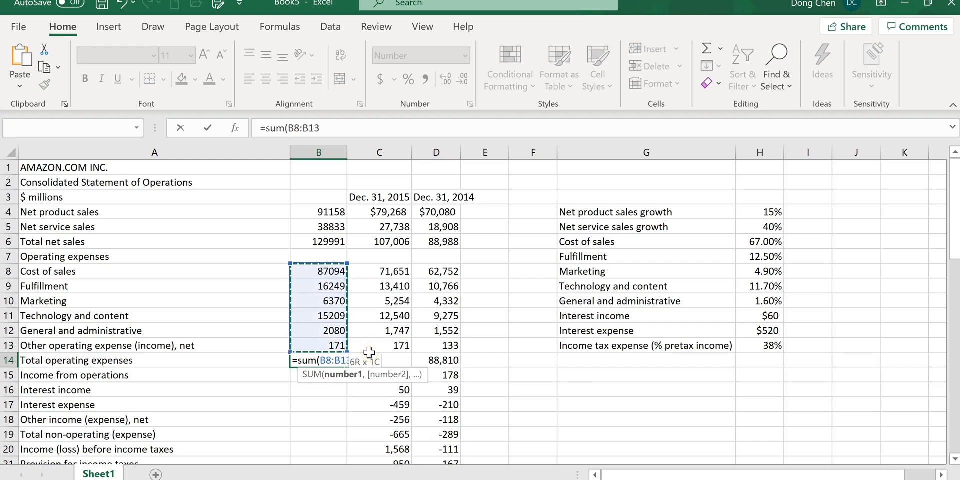
type(")")
key("Return")
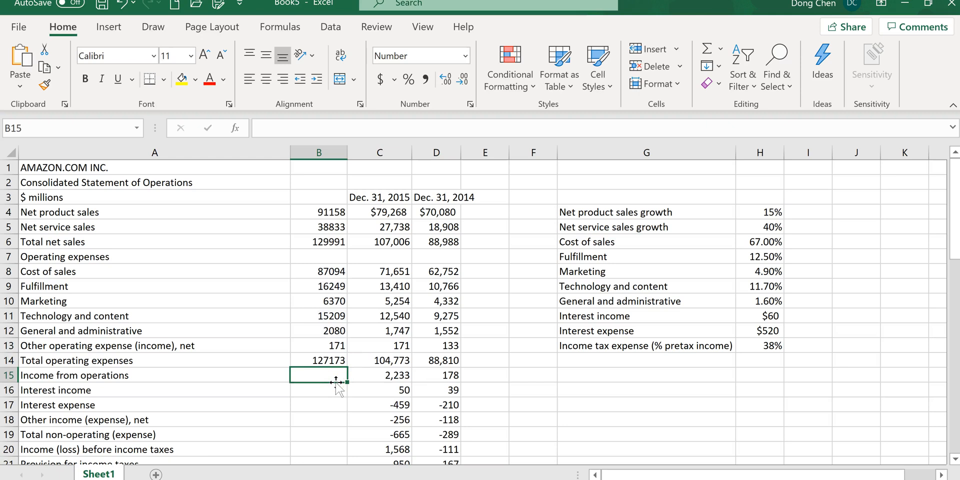
Step: Calculate 2016 Income from operations in cell B15 with the formula =B6-B14
type("=")
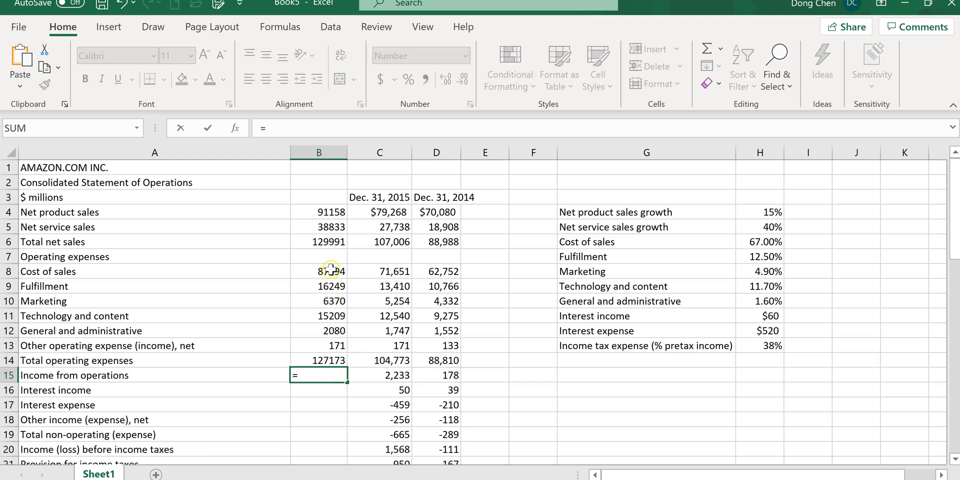
left_click(329, 242)
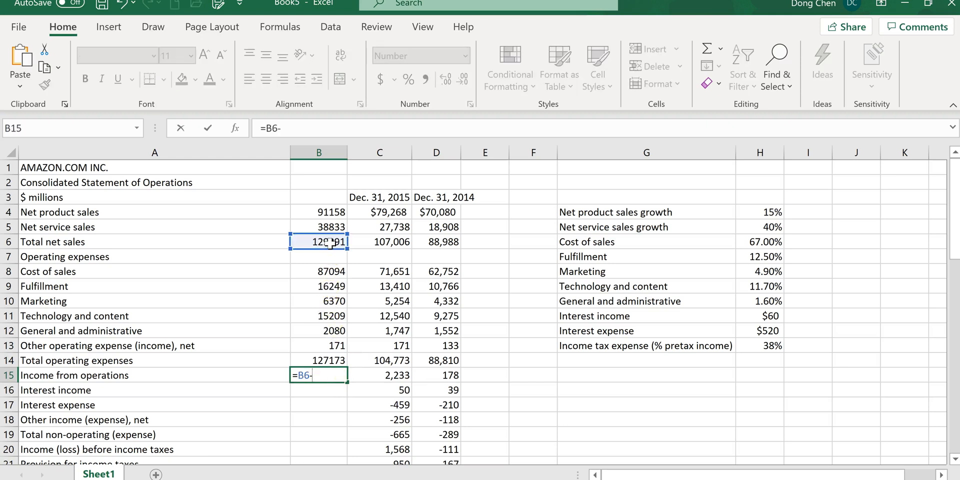
left_click(332, 361)
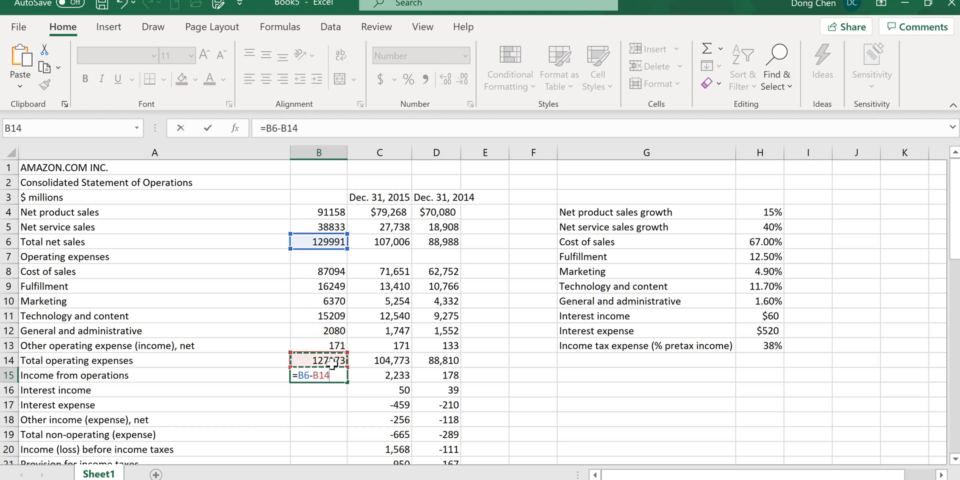
key("Return")
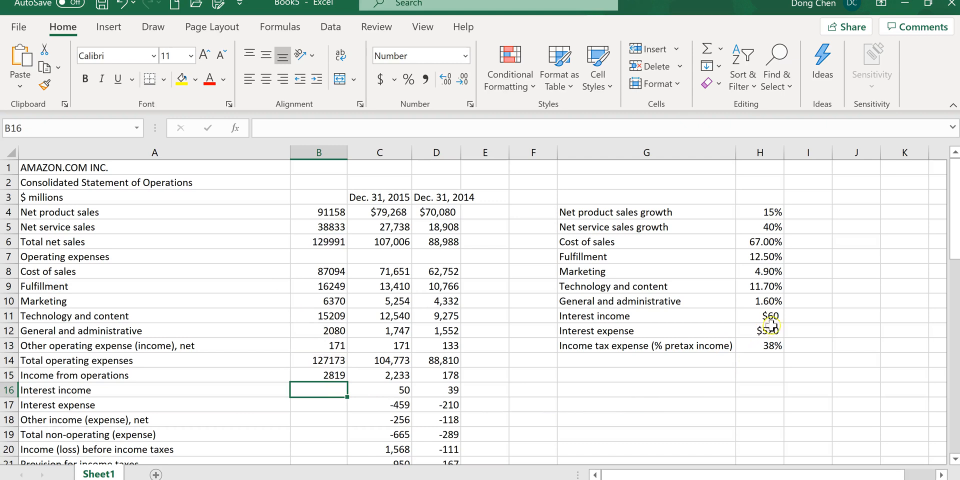
Step: Link 2016 Interest income in B16 and Interest expense in B17 to their assumptions with the formulas =H11 and =H12
type("=")
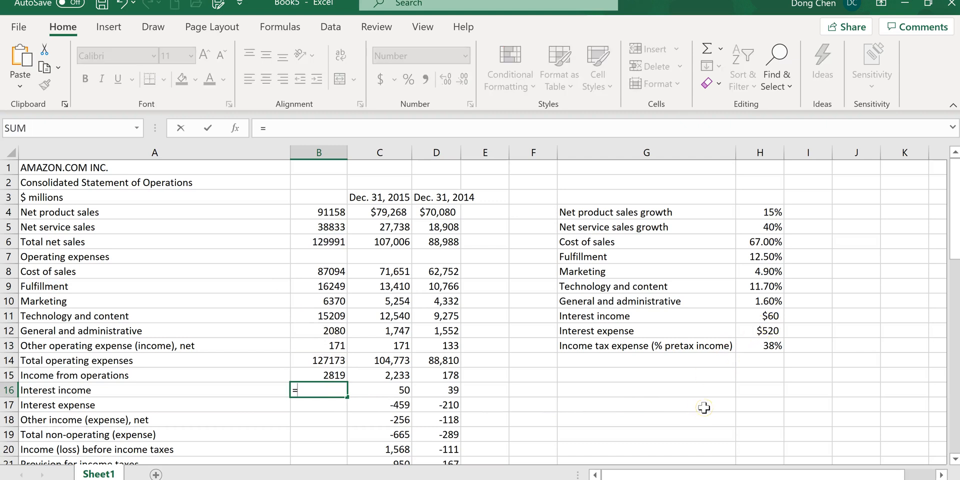
left_click(772, 316)
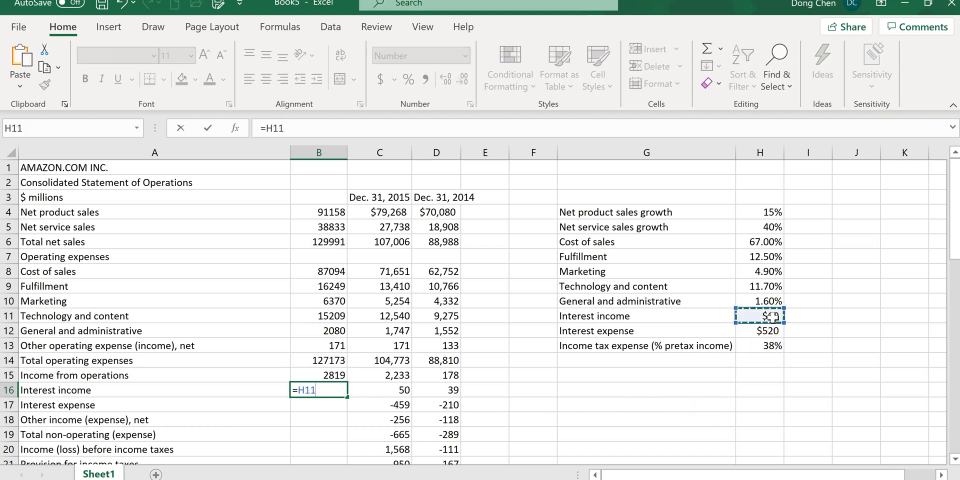
key("Return")
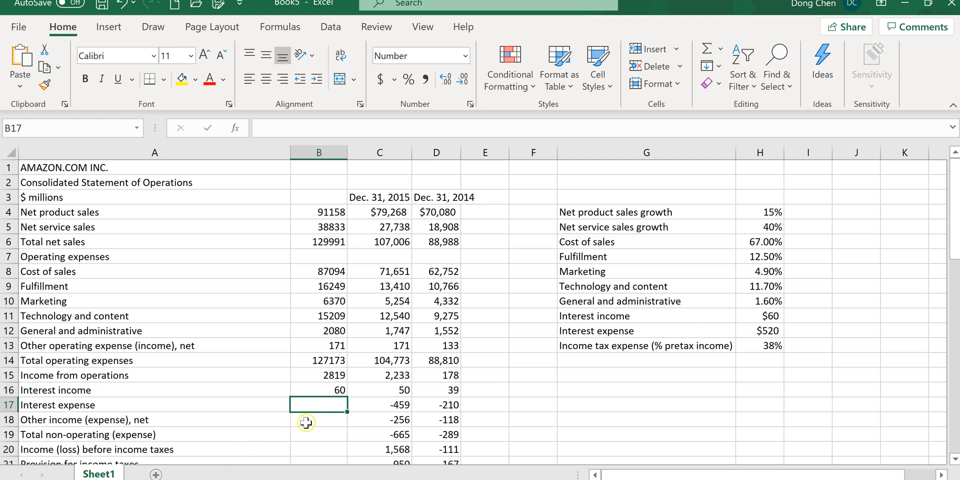
type("=")
left_click(765, 331)
left_click(766, 331)
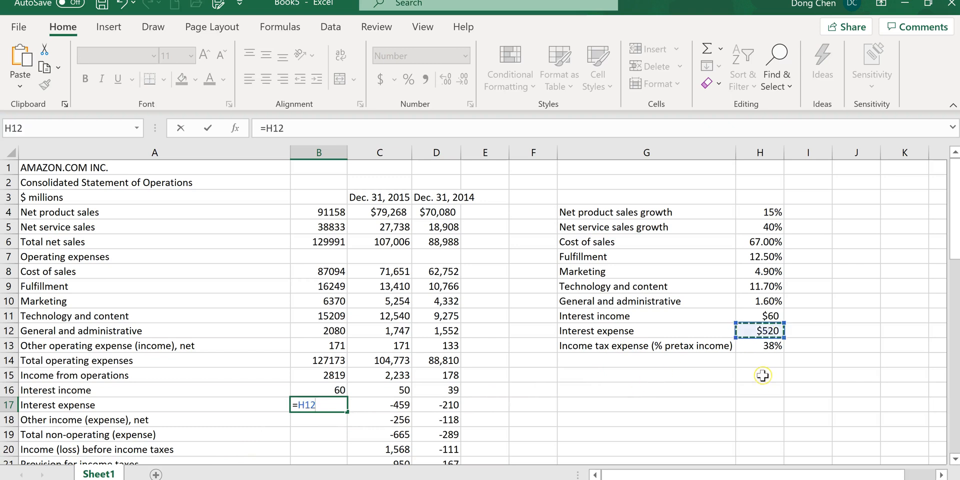
key("Return")
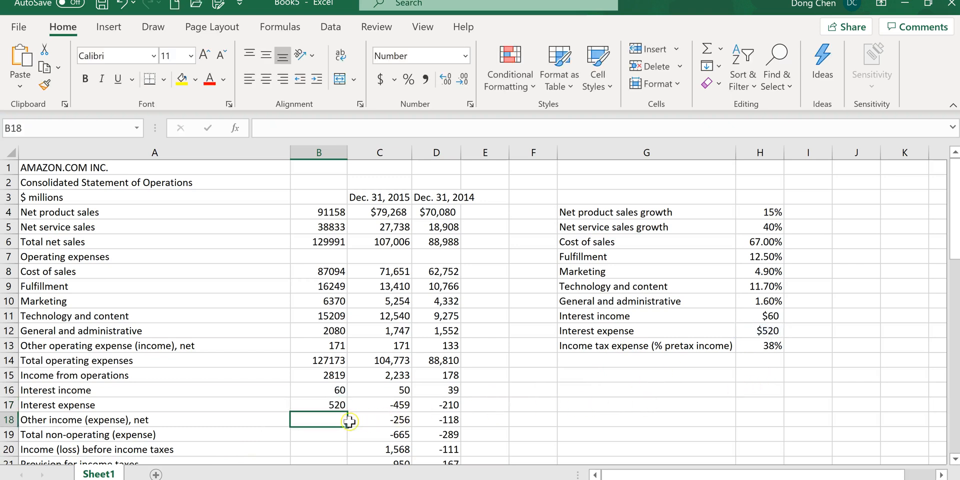
Step: Check the myBusinessCourse quiz instructions in the browser, and enter 2016 Other income (expense), net in Excel cell B18 as =256
key("alt+Tab")
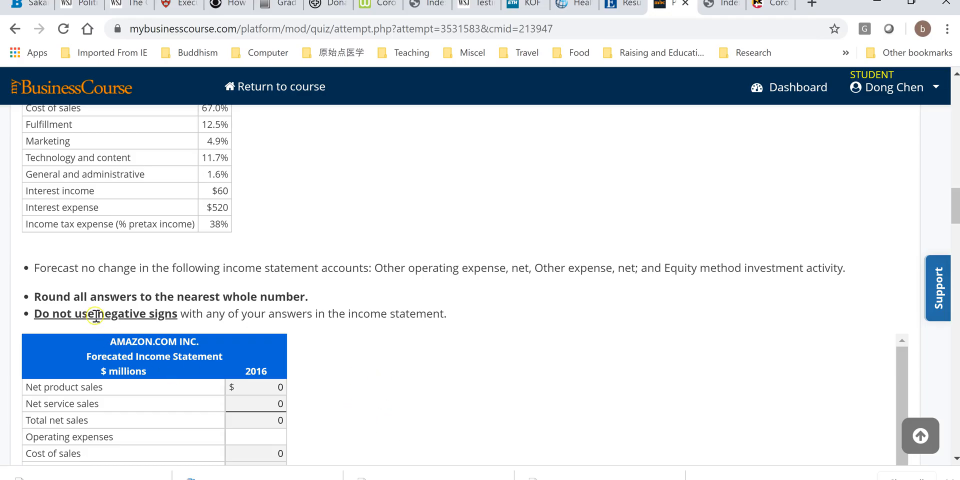
key("alt+Tab")
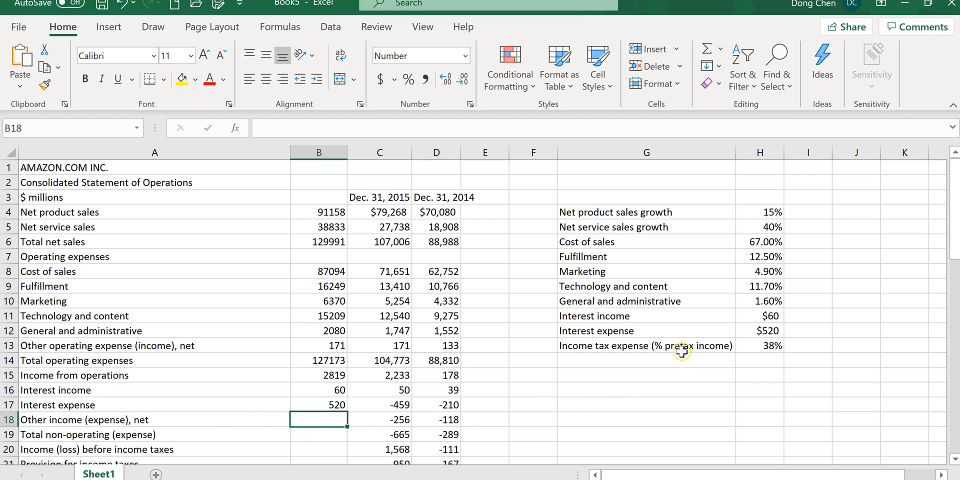
key("alt+Tab")
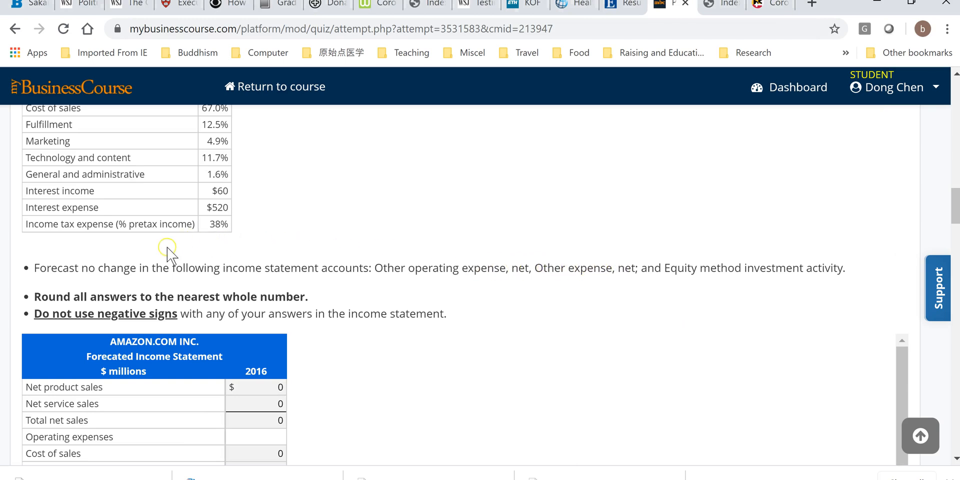
key("alt+Tab")
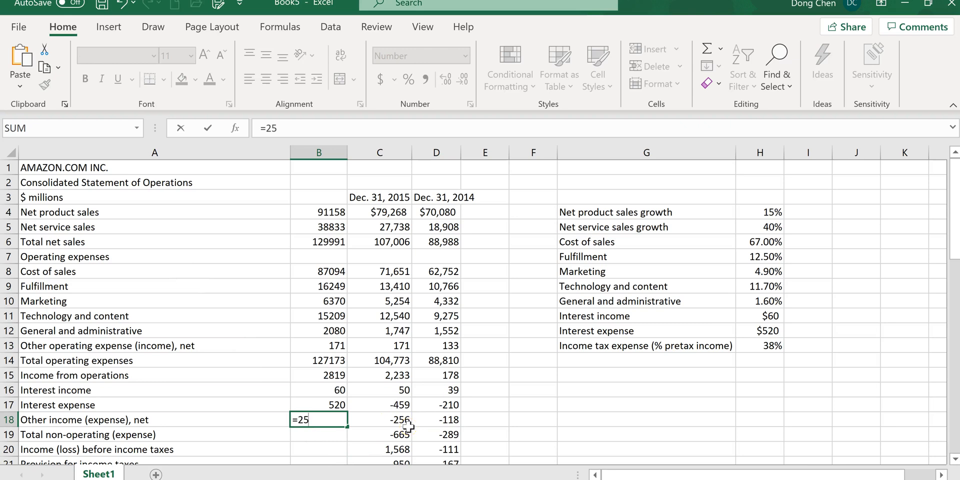
key("Return")
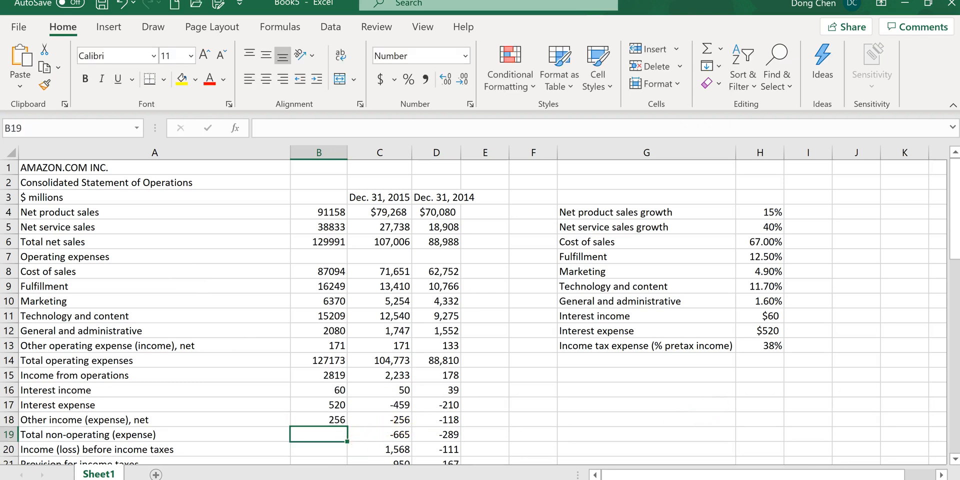
Step: Calculate 2016 Total non-operating (expense) in cell B19 with the formula =B17+B18-B16
left_click_drag(956, 236, 956, 266)
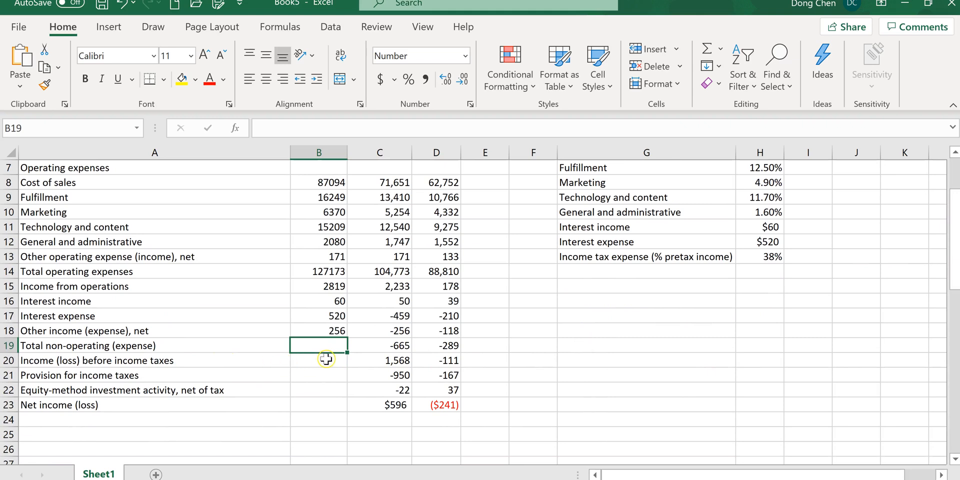
type("=")
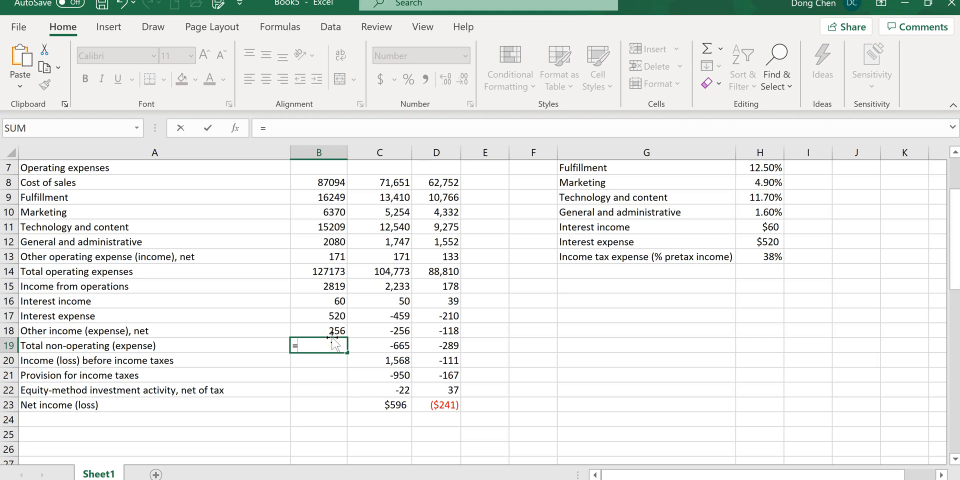
left_click(324, 316)
type("+")
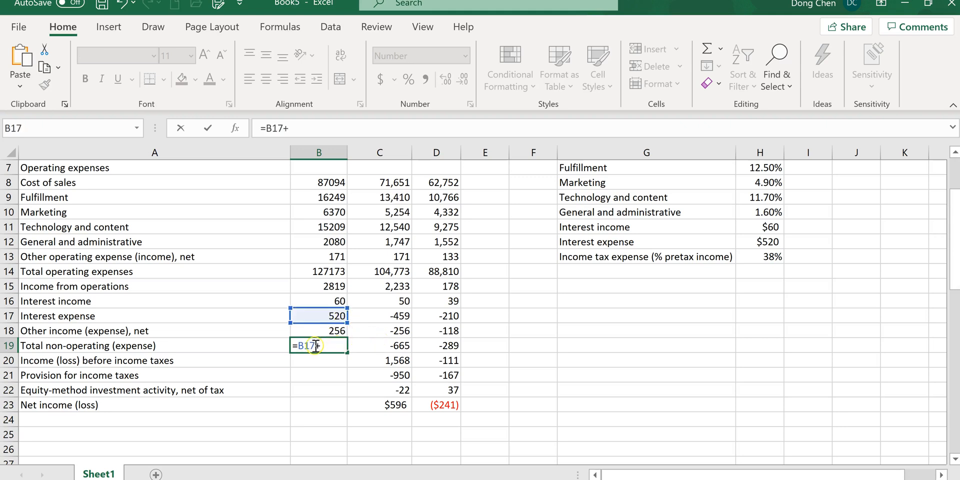
left_click(336, 332)
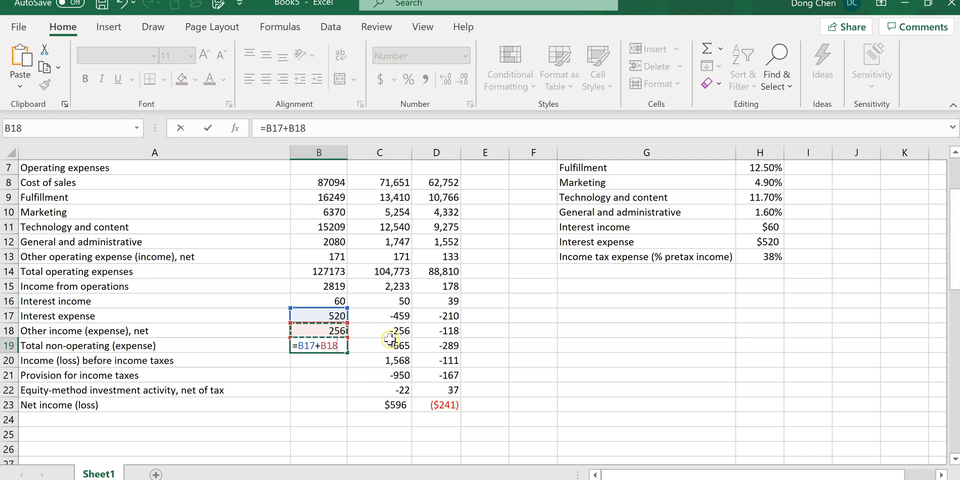
type("-")
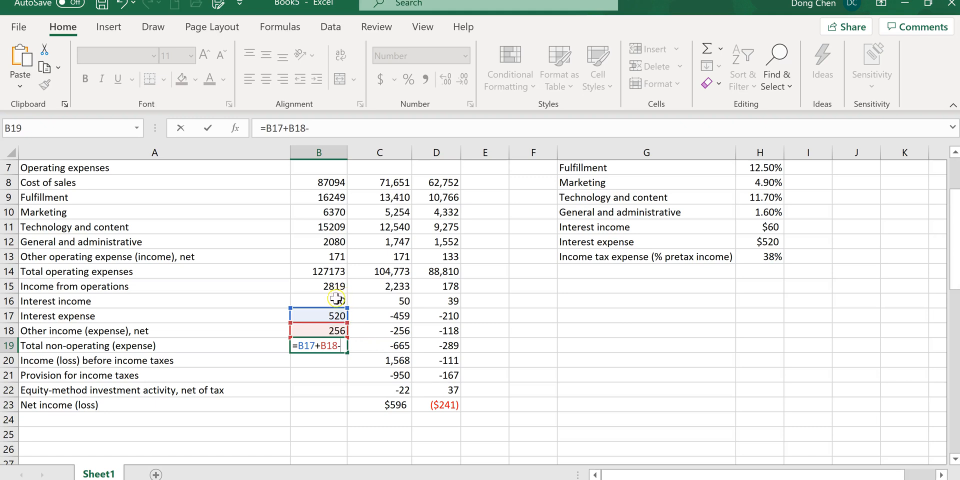
left_click(332, 301)
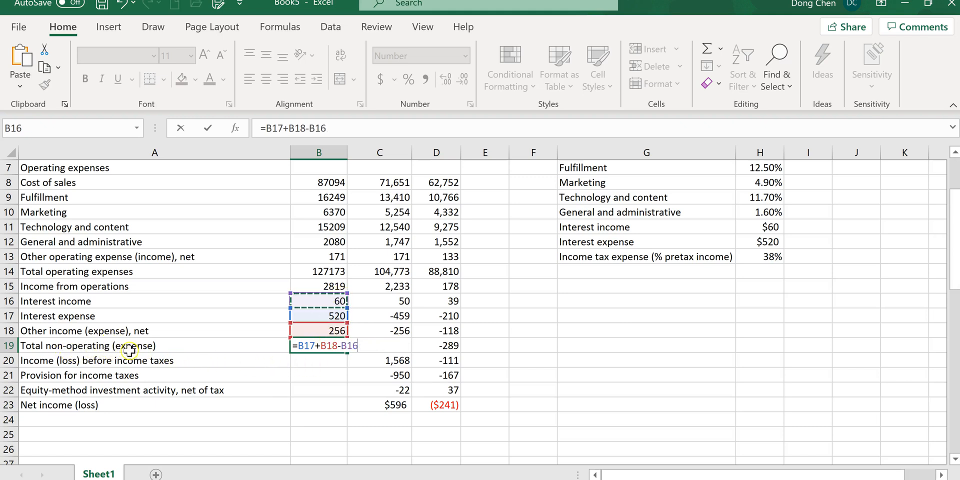
key("Return")
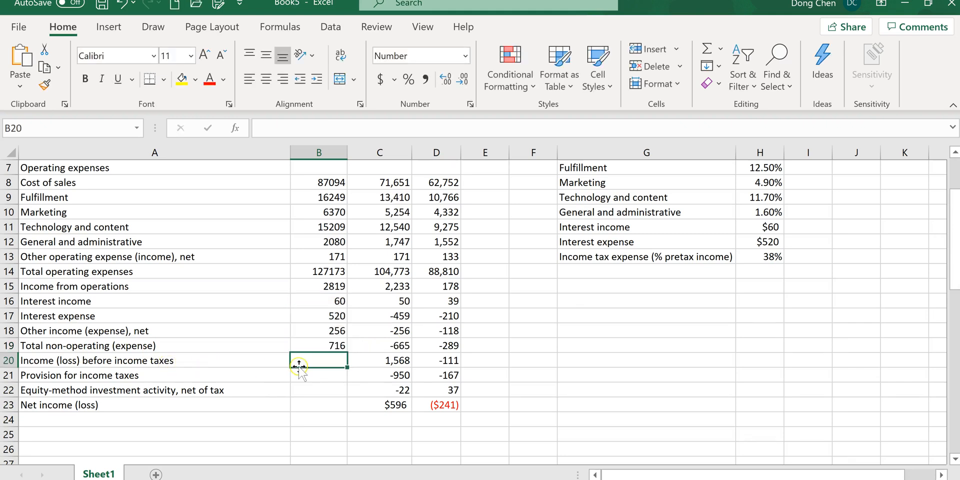
Step: Calculate 2016 Income (loss) before income taxes in cell B20 with the formula =B15-B19
type("=")
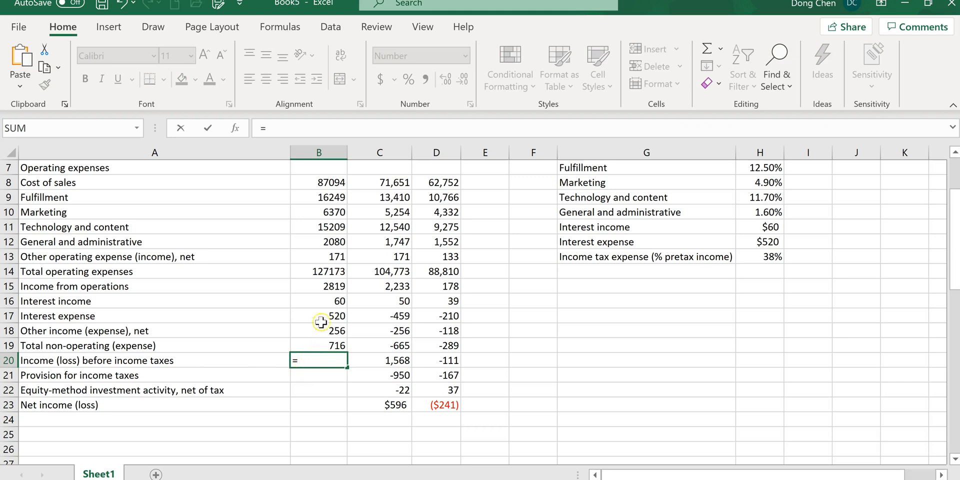
left_click(330, 289)
type("-")
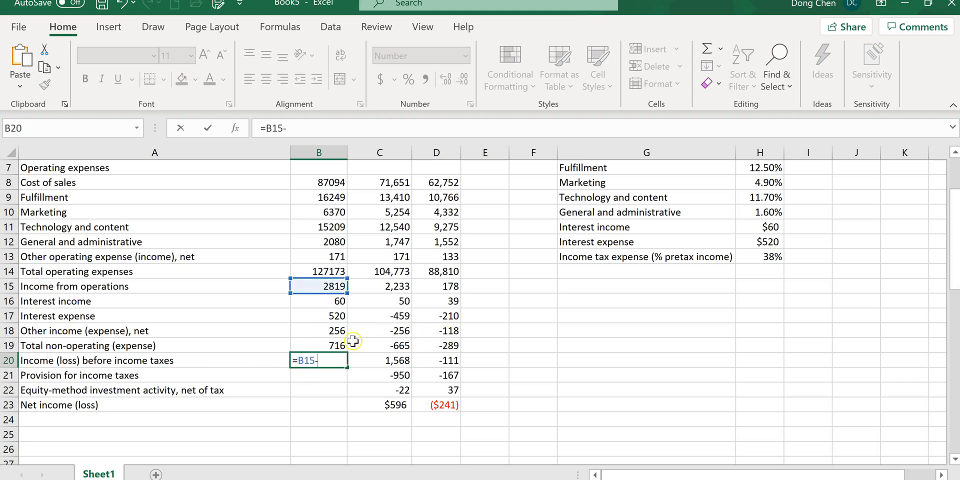
left_click(333, 346)
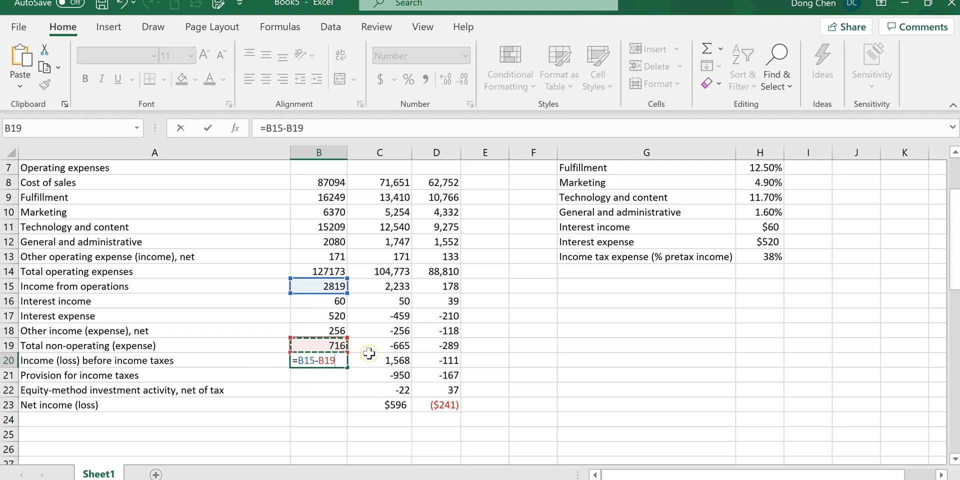
key("Return")
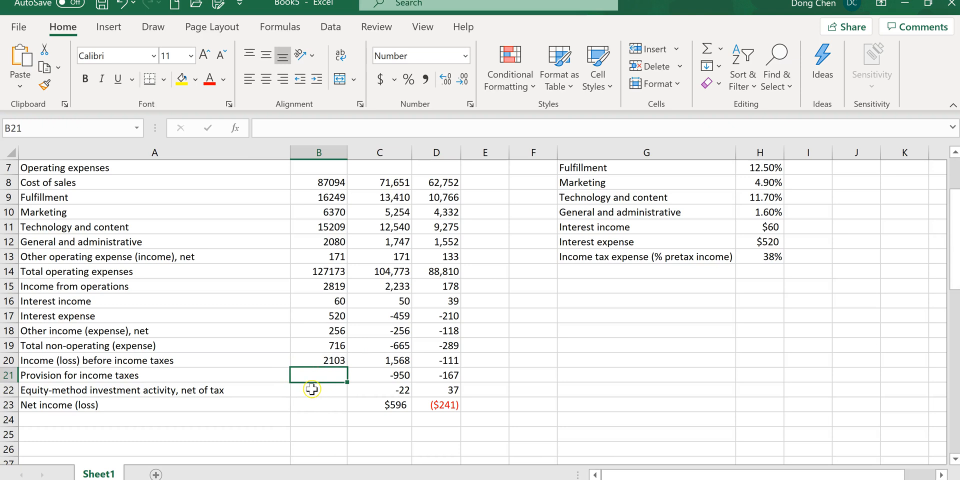
Step: Calculate the 2016 Provision for income taxes in cell B21 with the formula =B20*H13
type("=")
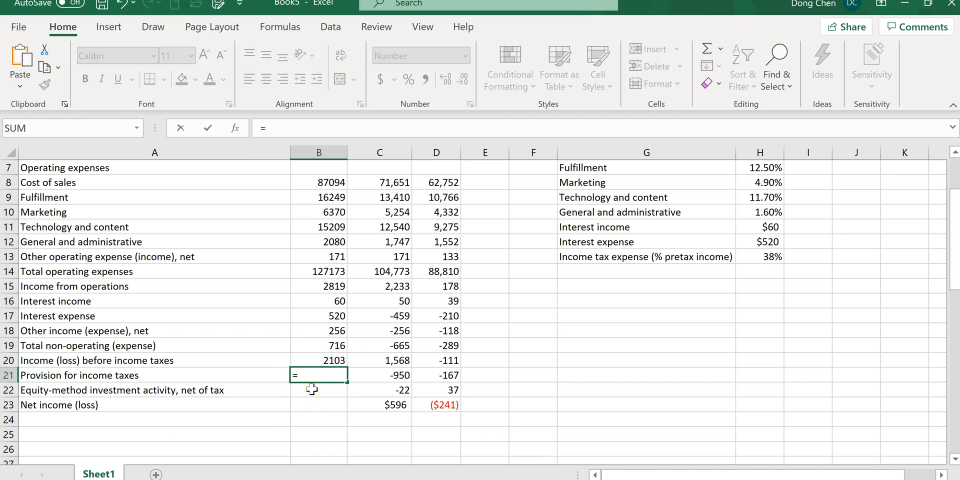
left_click(336, 361)
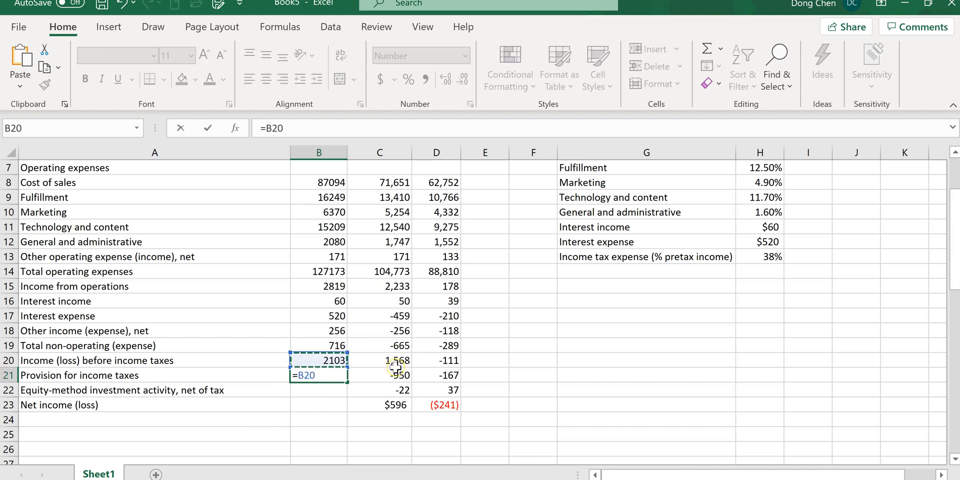
type("*")
left_click(773, 258)
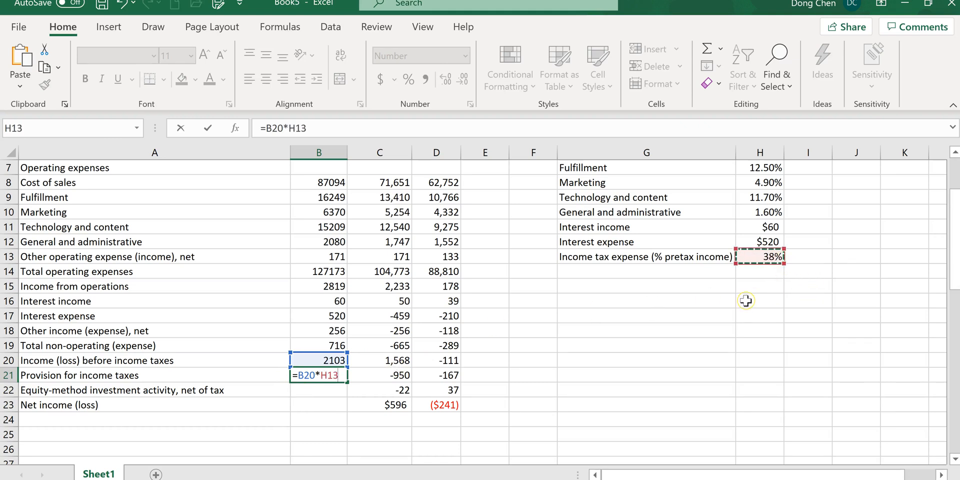
key("Return")
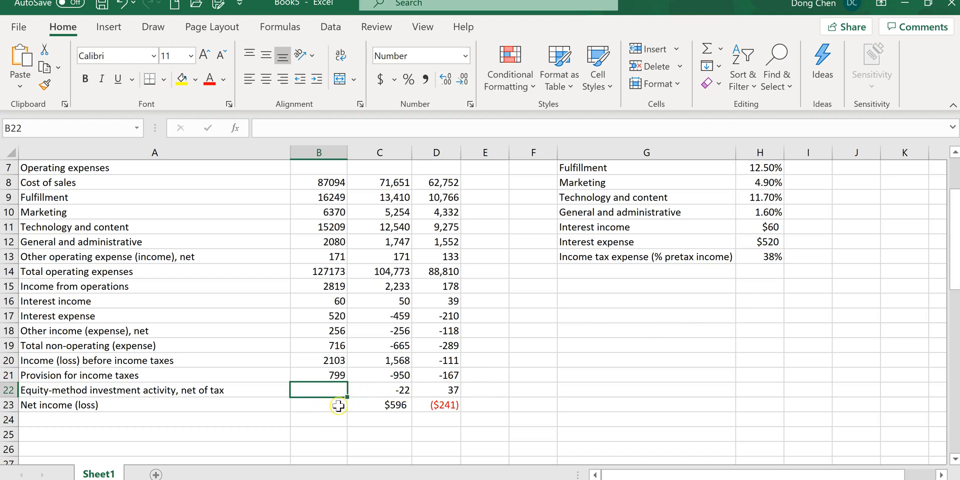
Step: Check the equity method instruction in the browser quiz, and enter 2016 Equity-method investment activity, net of tax in Excel cell B22 as =22
key("alt+Tab")
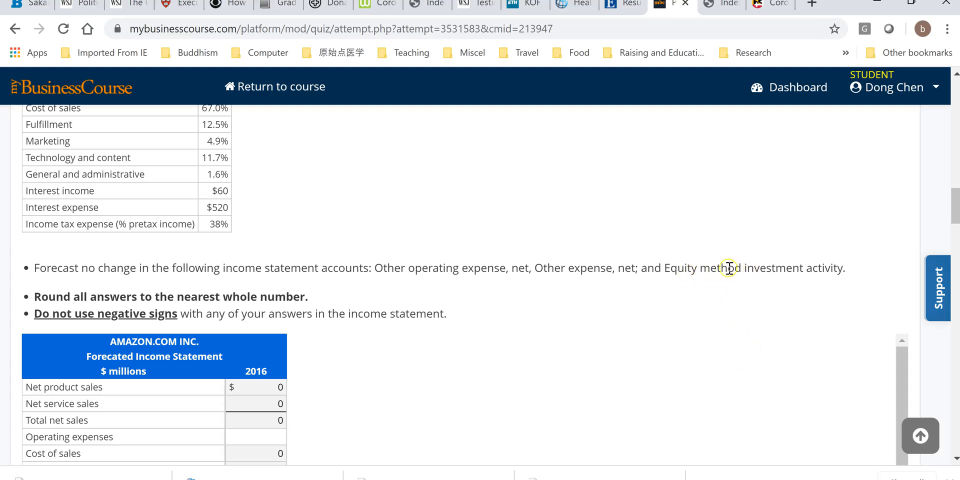
key("alt+Tab")
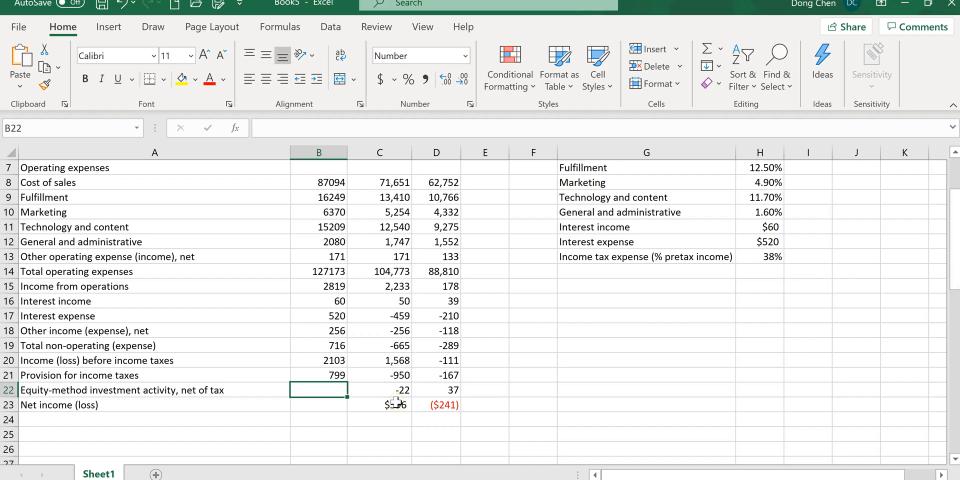
type("=22")
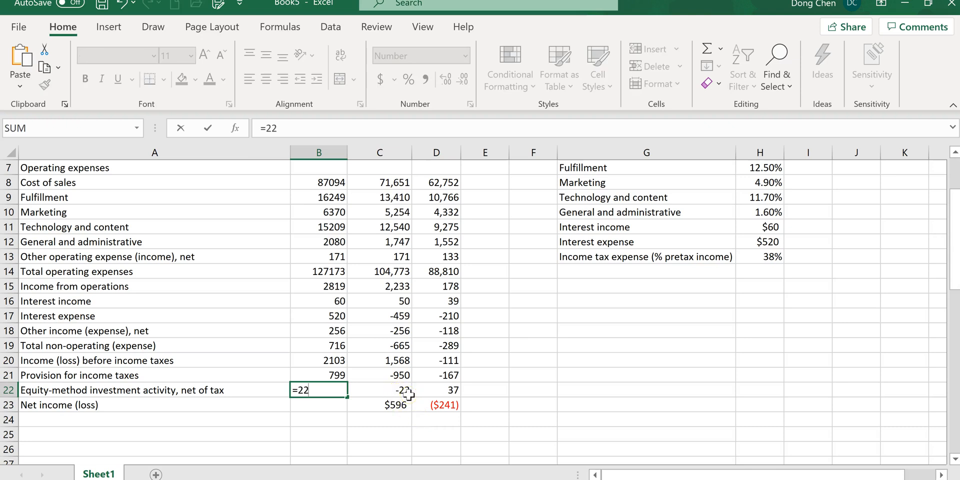
key("Return")
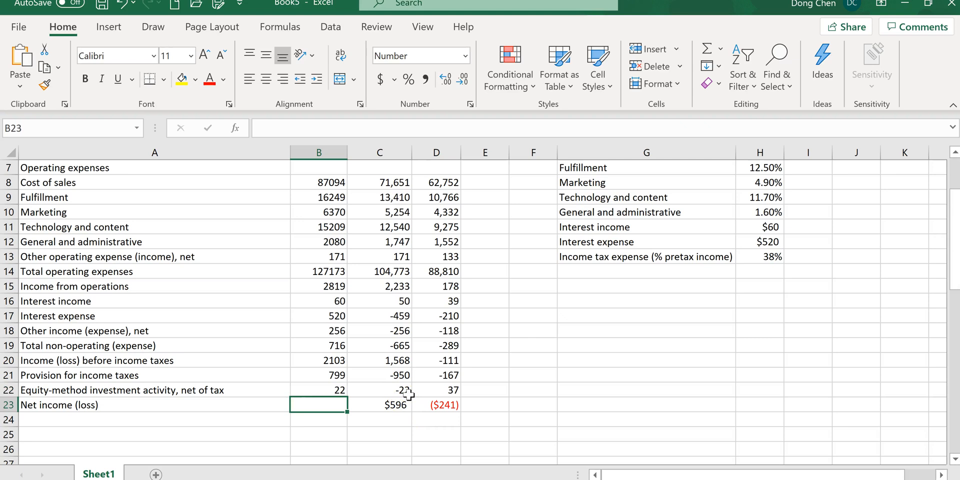
Step: Calculate 2016 Net income (loss) in cell B23 with the formula =B20-B21-B22
left_click(335, 391)
type("=")
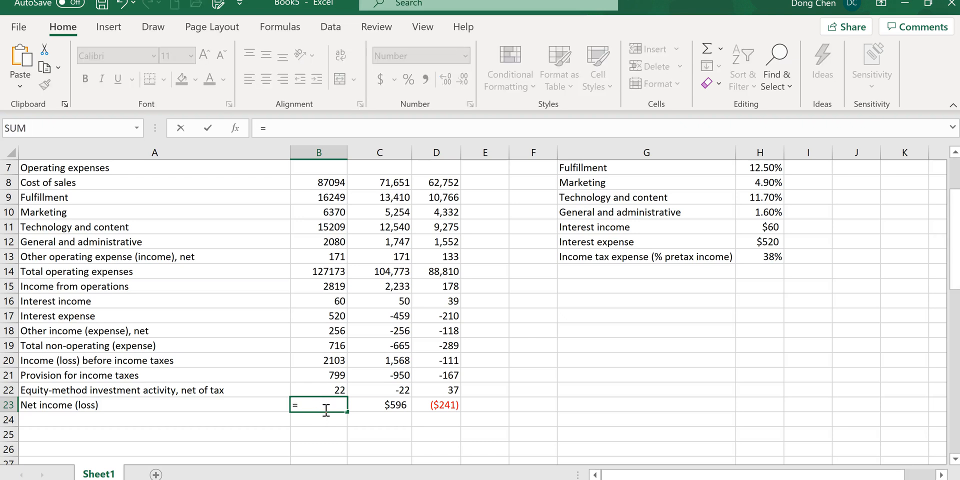
left_click(330, 361)
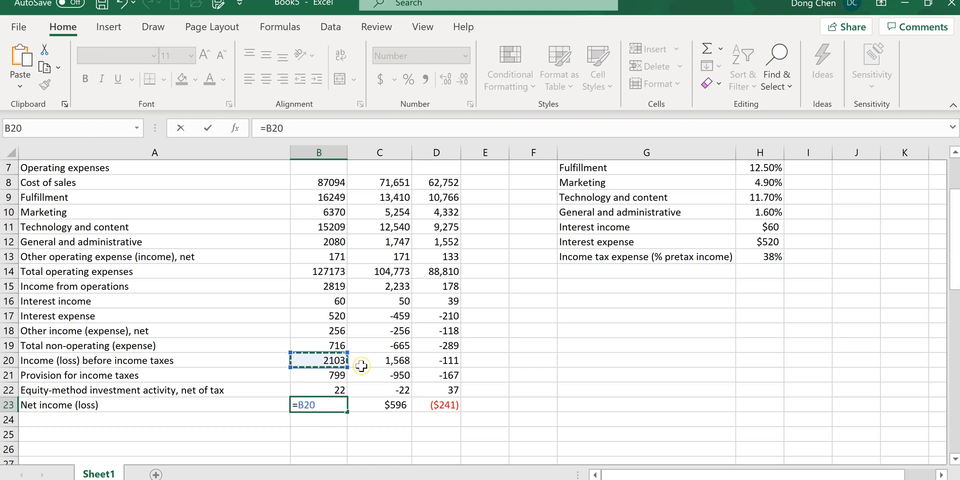
type("-")
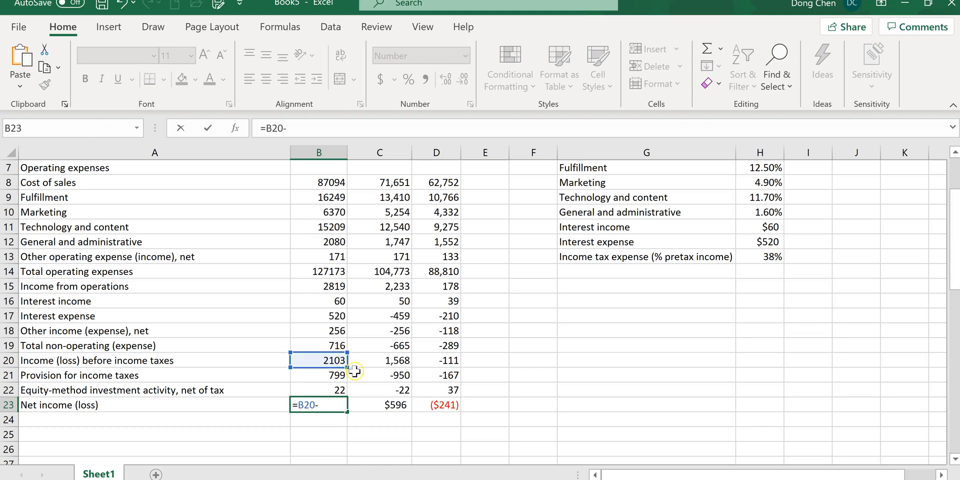
left_click(332, 378)
type("-")
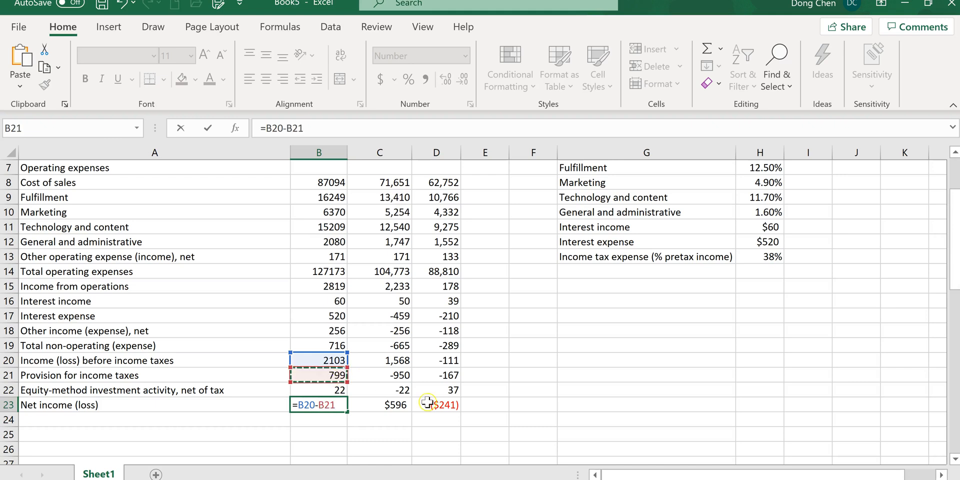
left_click(340, 391)
key("Return")
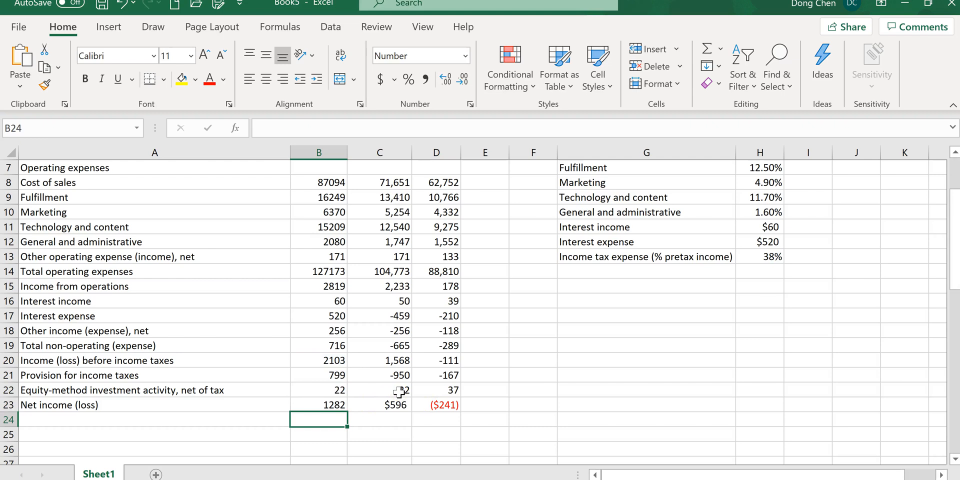
Step: Add the row labels Dividend in cell A24 and Add to RE in cell A25 below Net income (loss)
left_click(150, 423)
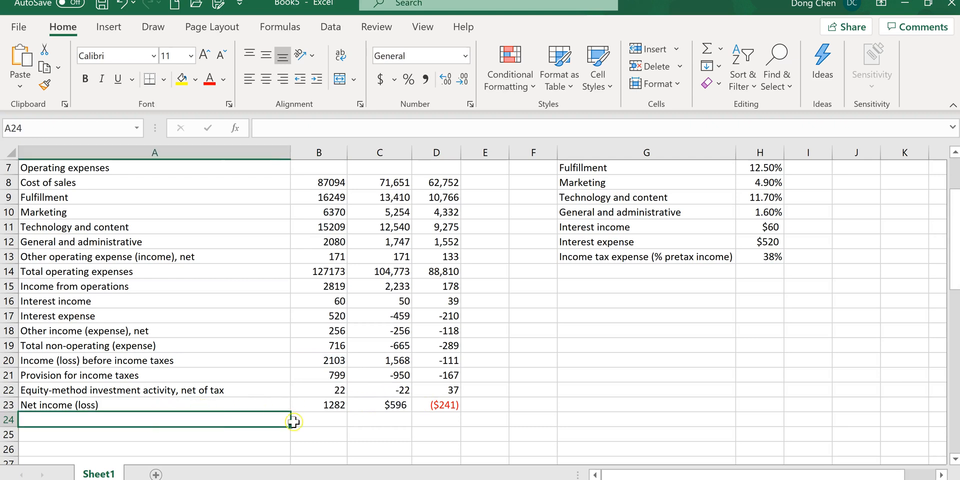
left_click(600, 381)
left_click_drag(957, 345, 954, 437)
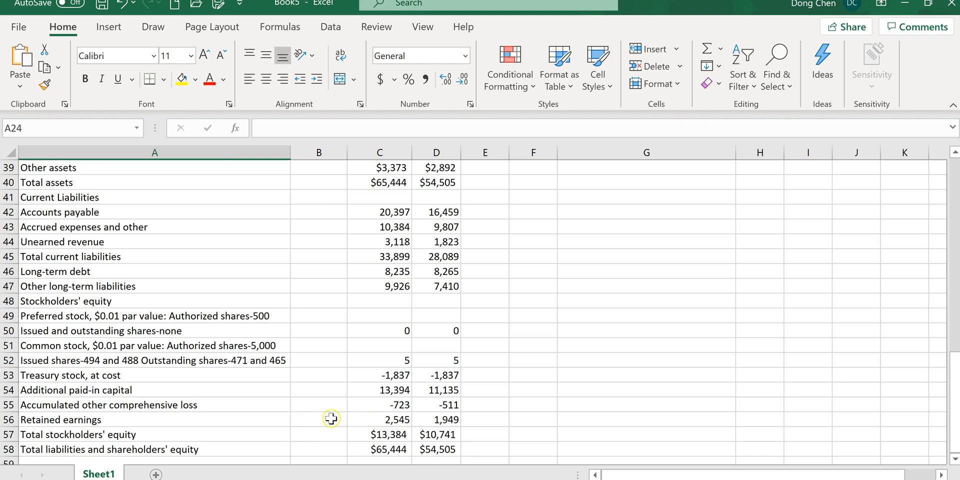
left_click_drag(956, 423, 954, 265)
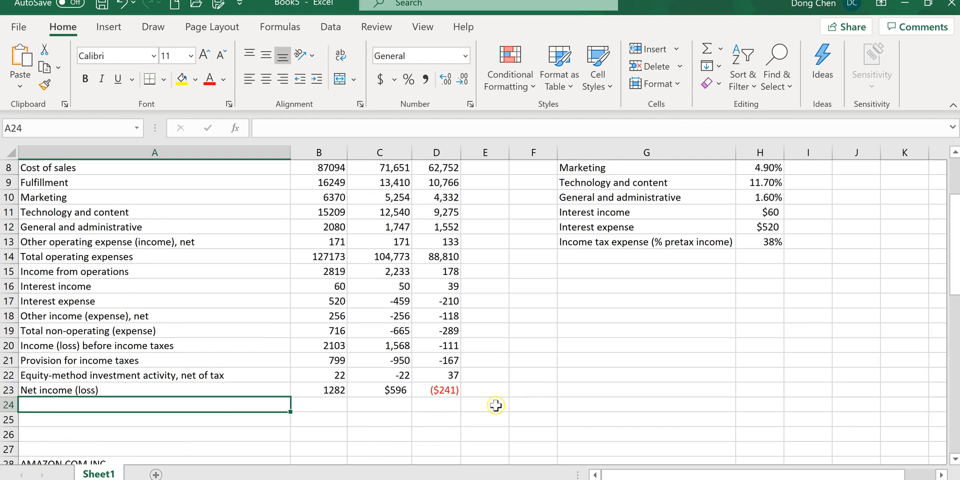
type("Dividend")
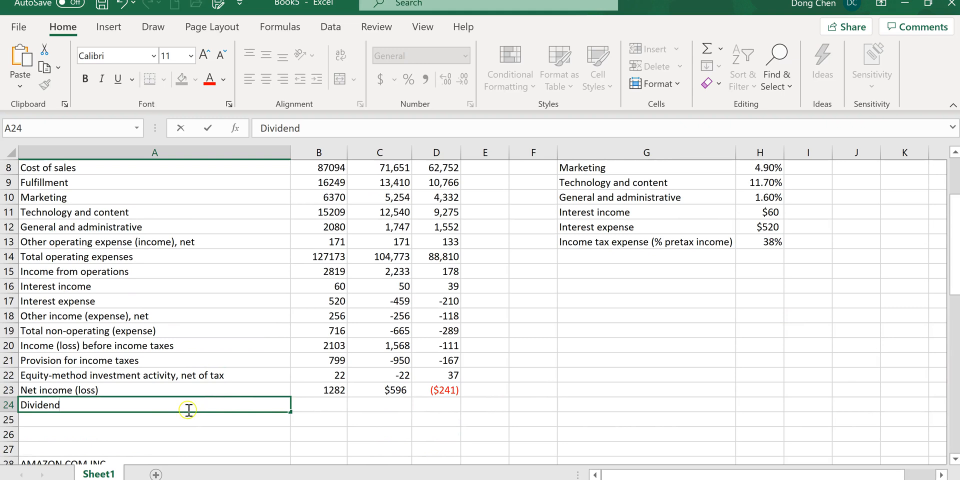
left_click(157, 416)
type("Add to RE")
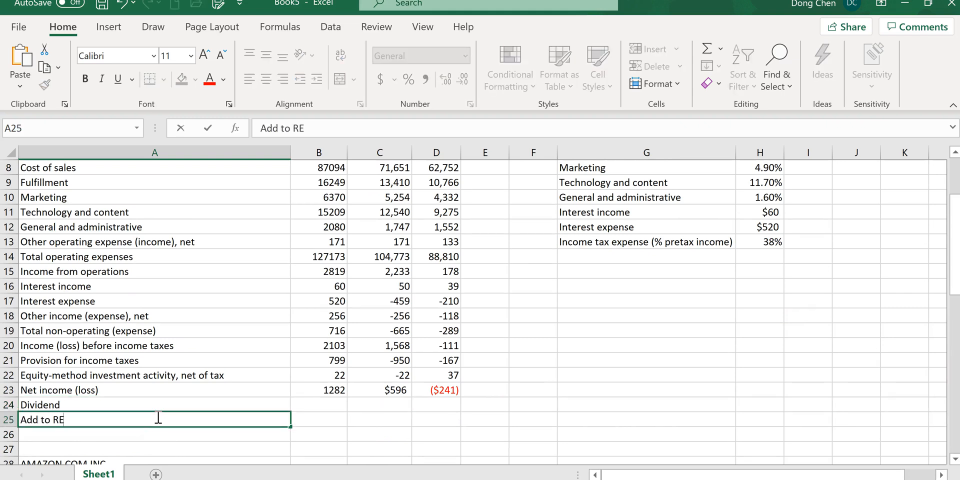
key("Return")
Step: Check the dividend assumption in the browser quiz, and enter the 2016 Add to RE amount in Excel cell B25 as =B23
left_click(151, 405)
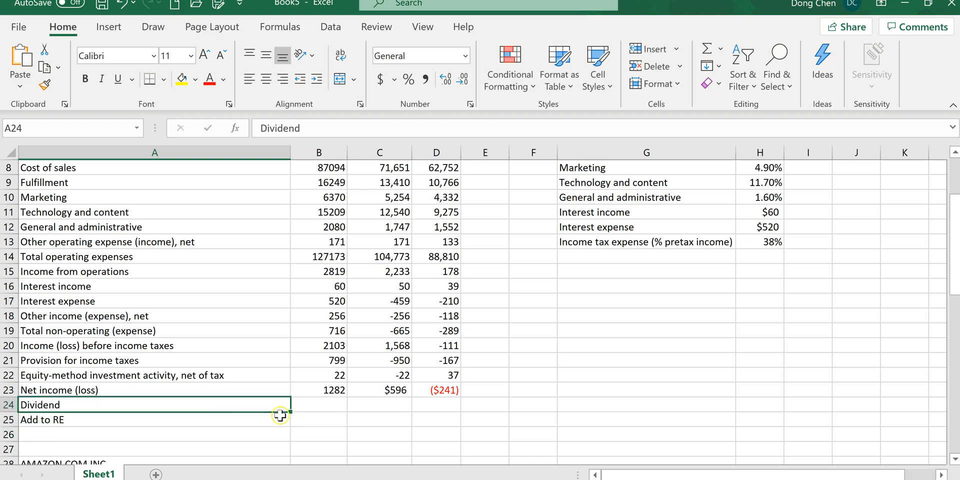
left_click(318, 406)
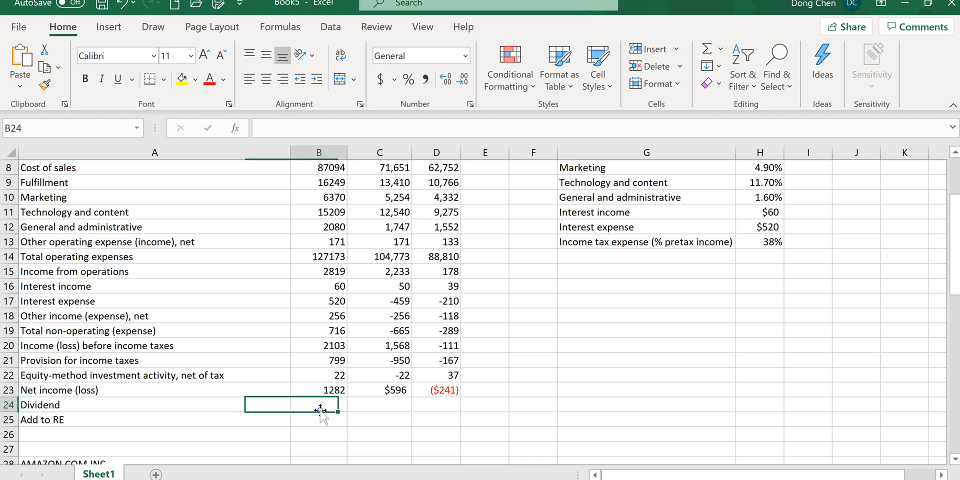
key("alt+Tab")
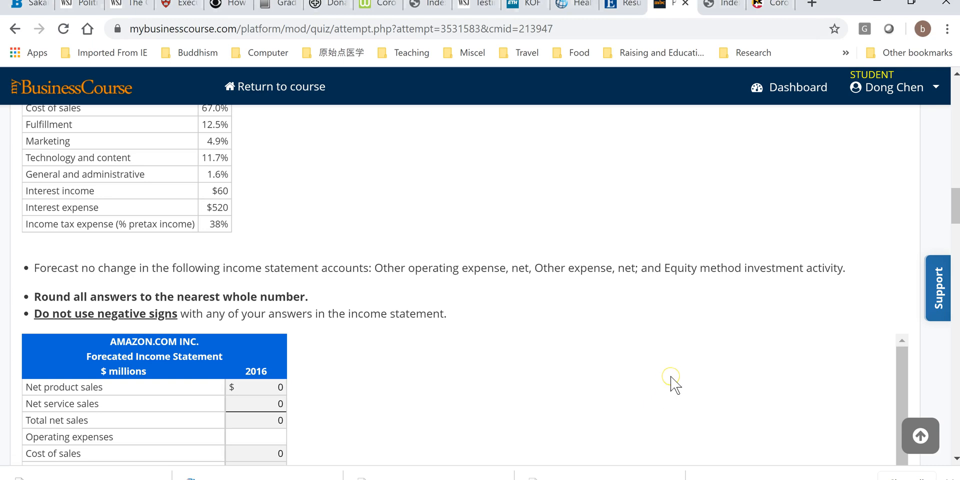
scroll(671, 385, "down", 2)
left_click_drag(957, 207, 957, 254)
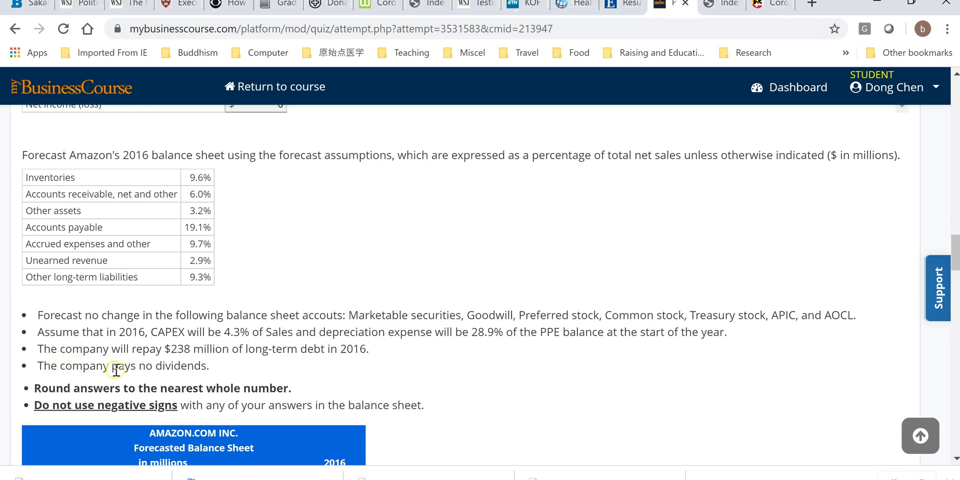
key("alt+Tab")
left_click(334, 421)
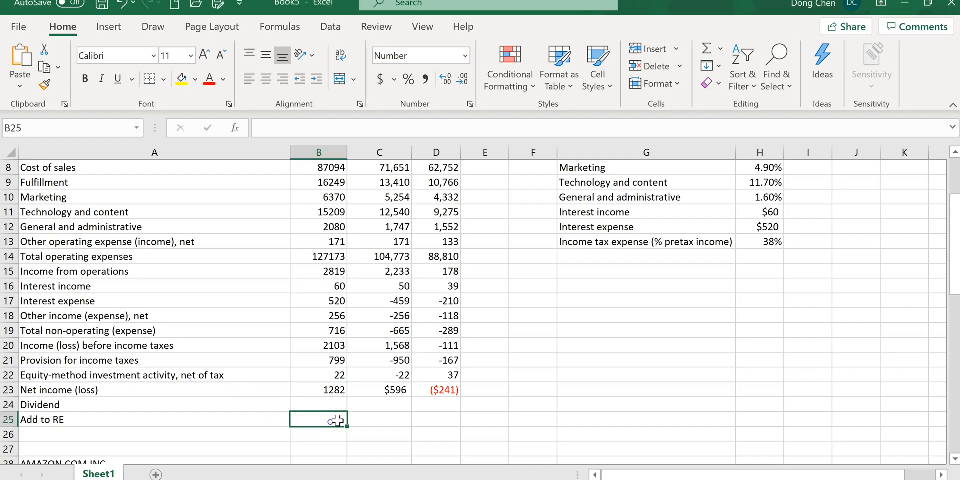
type("=")
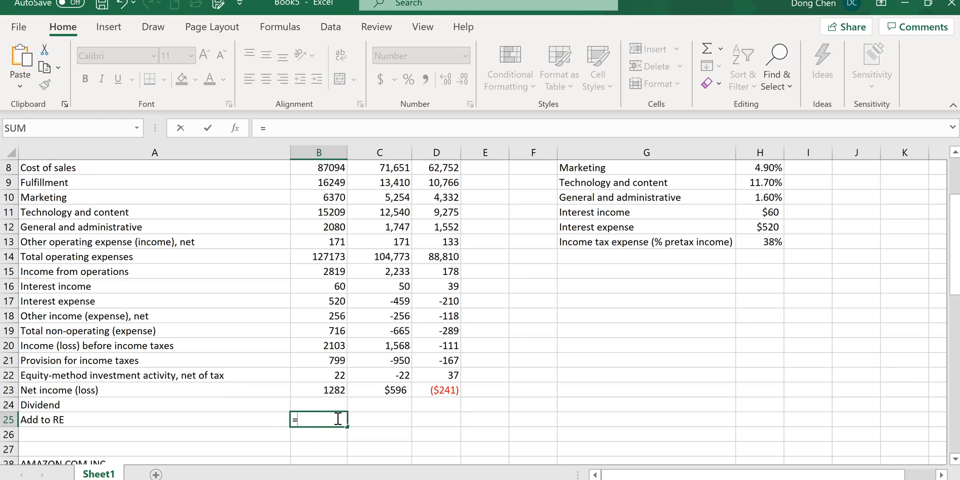
left_click(326, 389)
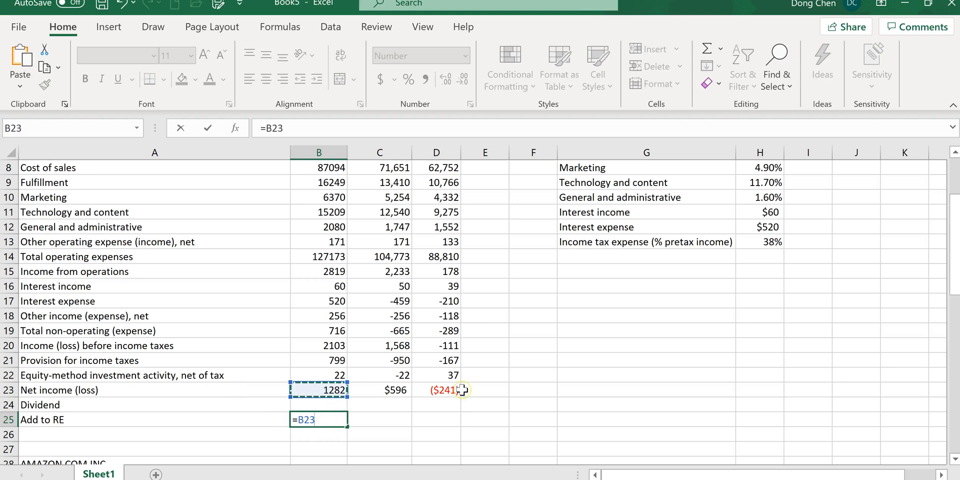
key("Return")
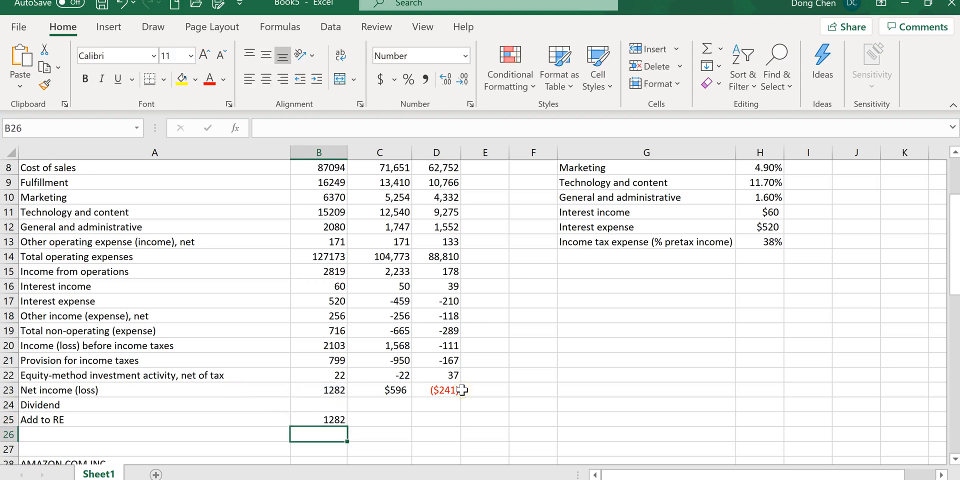
Step: Calculate 2016 Retained earnings in balance sheet cell B56 with the formula =C56+B25
left_click(329, 423)
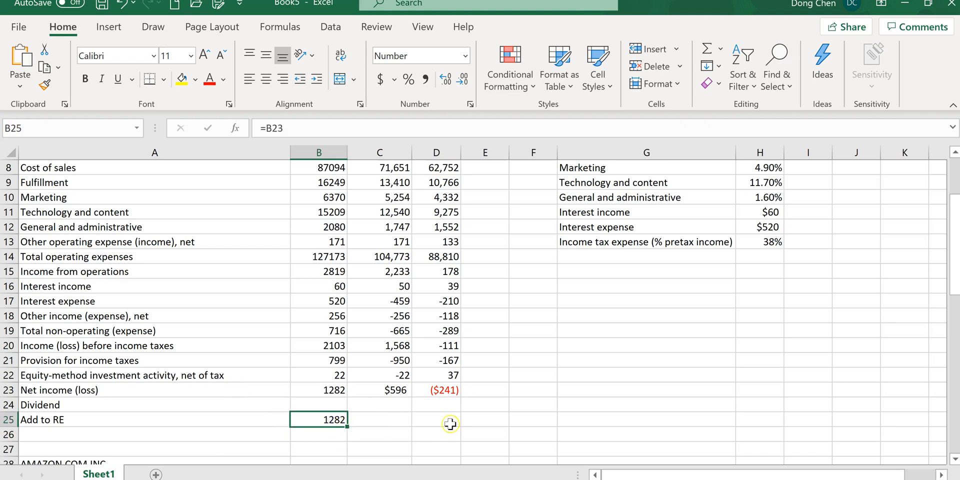
scroll(450, 425, "down", 10)
scroll(595, 425, "down", 2)
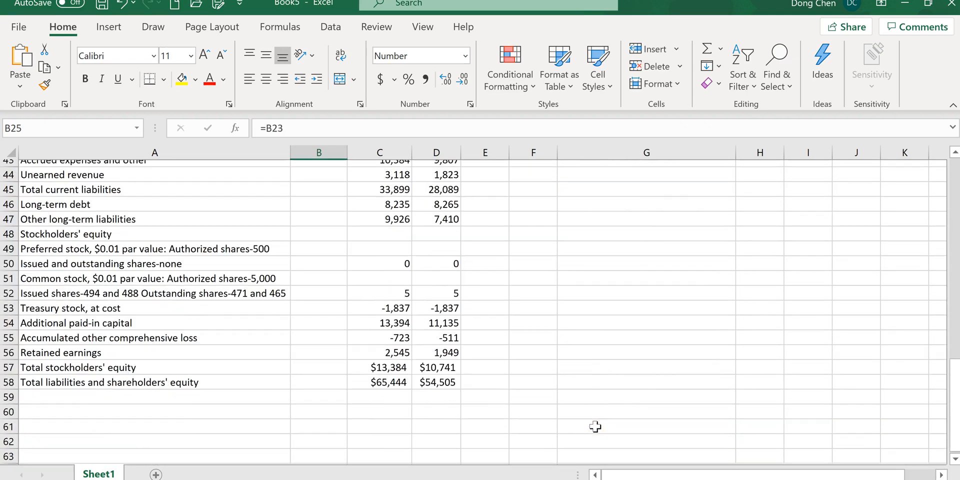
left_click(337, 345)
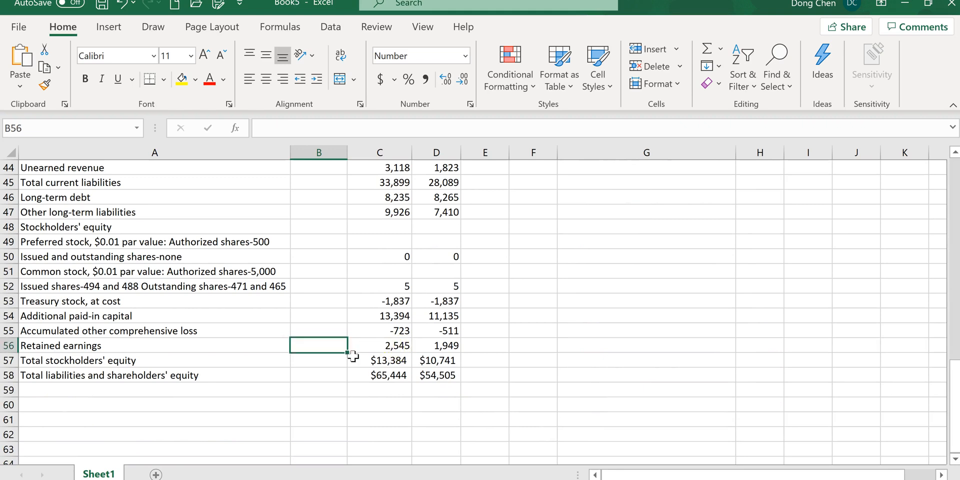
type("=")
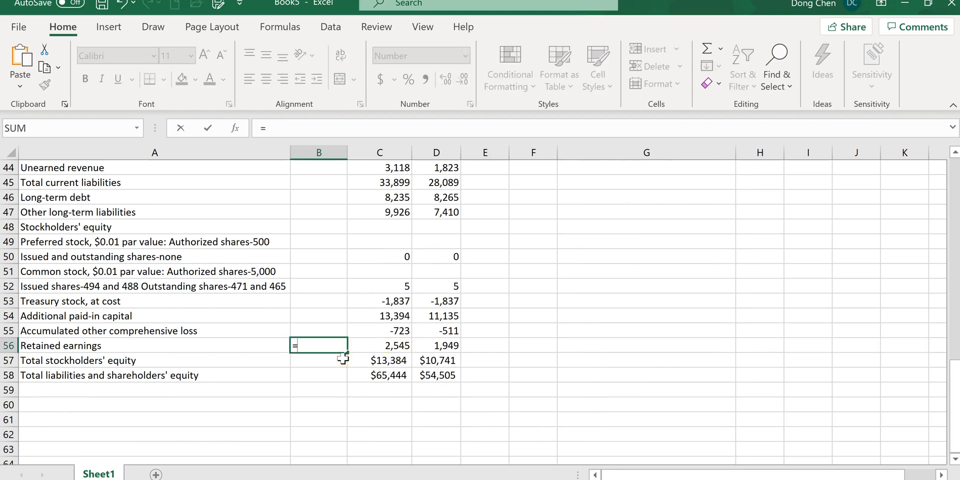
left_click(389, 344)
type("+")
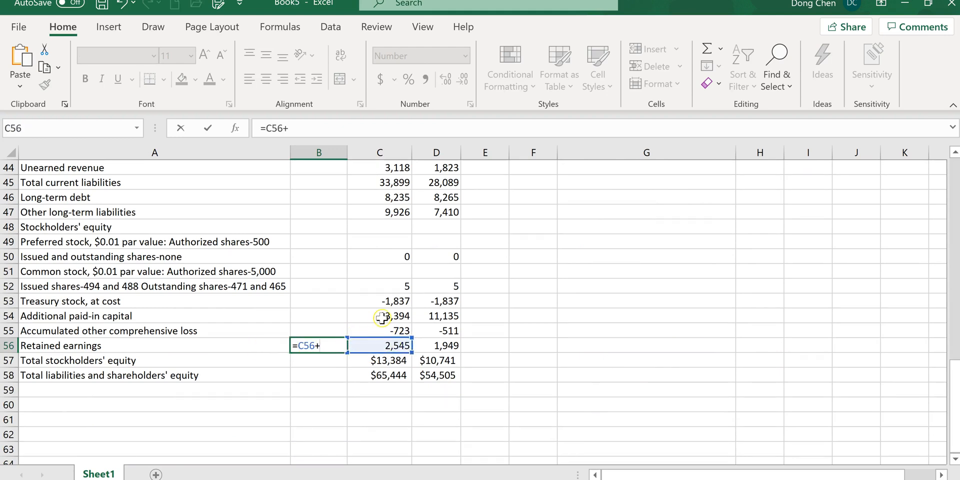
scroll(375, 313, "up", 6)
scroll(381, 318, "up", 4)
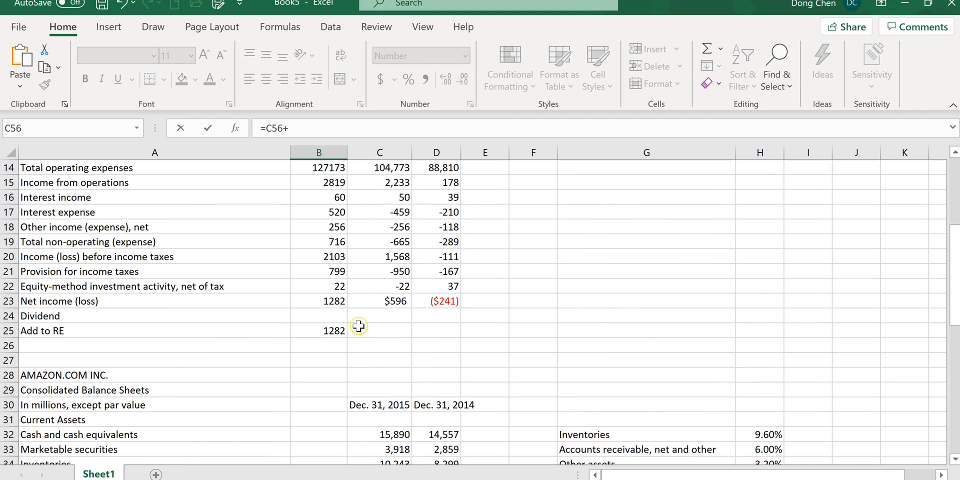
left_click(333, 331)
key("Return")
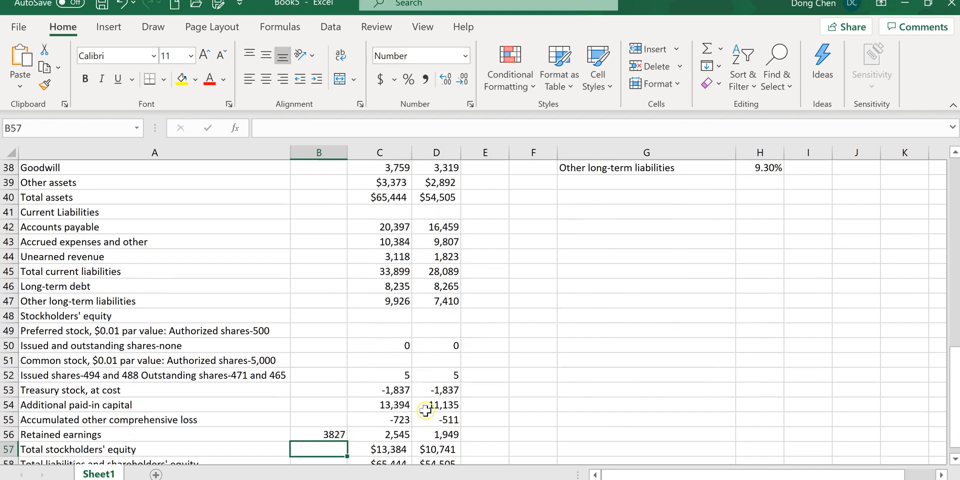
Step: Review the 2016 balance sheet forecast percentages and instructions in the browser quiz, and return to the Excel workbook
key("alt+Tab")
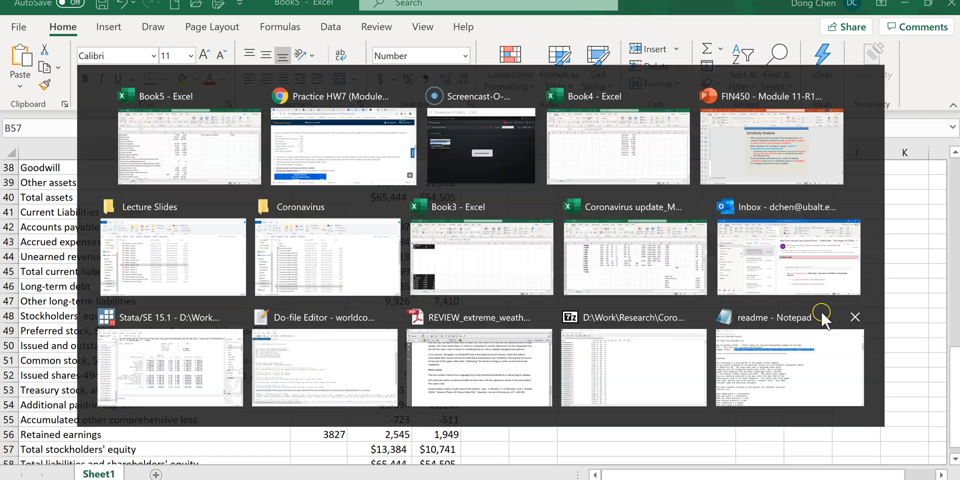
scroll(759, 370, "down", 13)
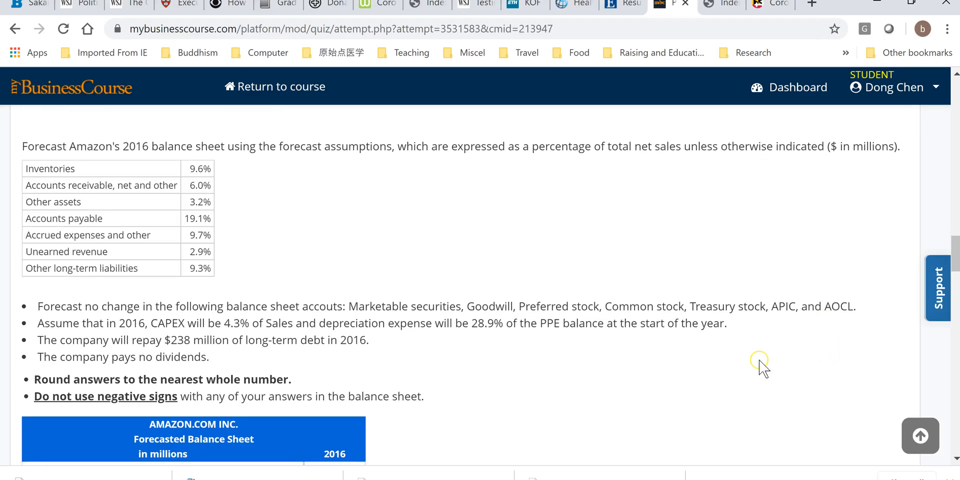
scroll(759, 370, "up", 12)
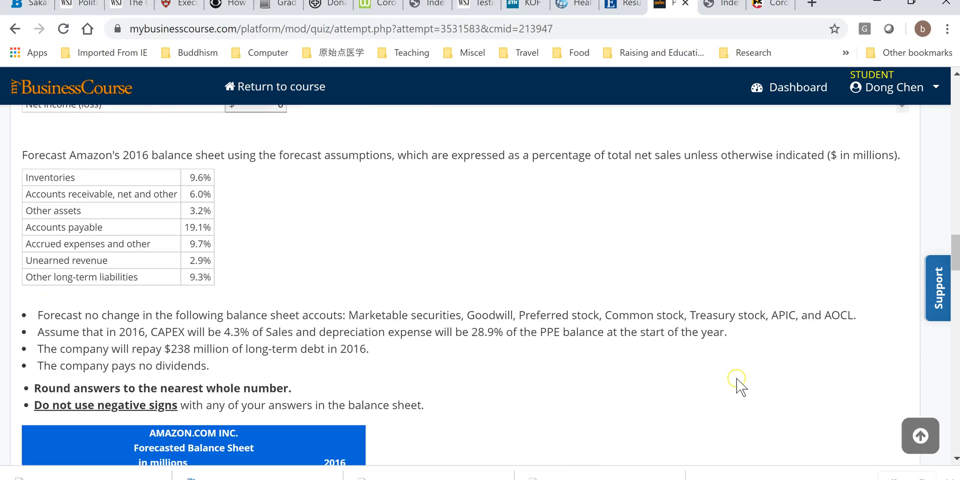
key("alt+Tab")
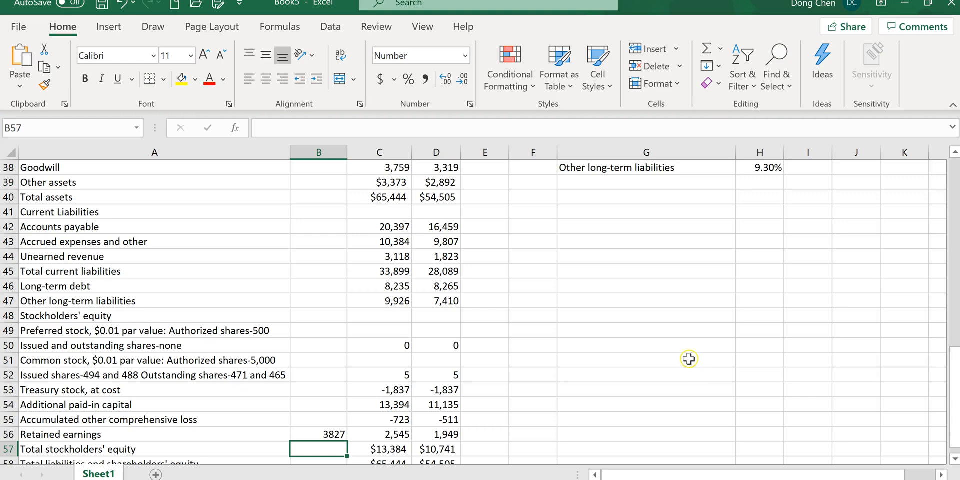
key("alt+Tab")
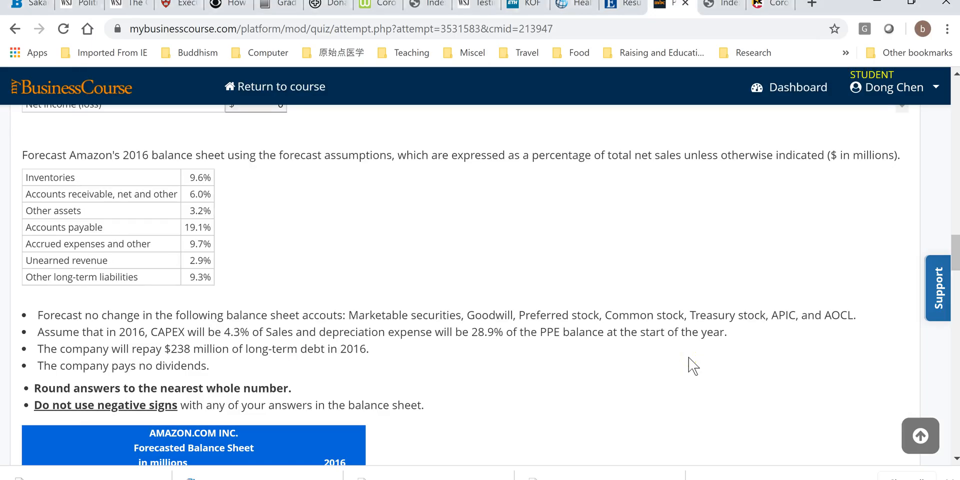
scroll(693, 365, "down", 3)
key("alt+Tab")
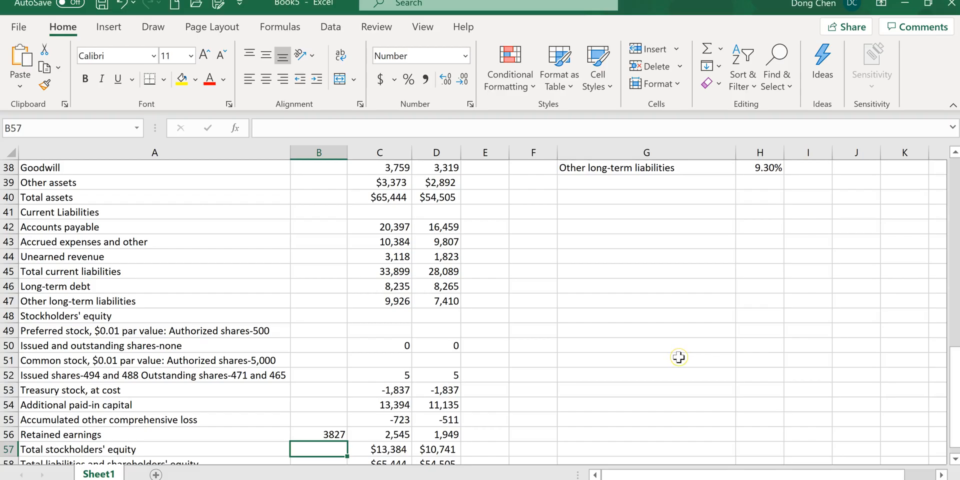
Step: Check the no-change accounts in the browser quiz, and enter 2016 Marketable securities in Excel cell B33 as =C33
scroll(679, 357, "down", 4)
scroll(679, 357, "up", 10)
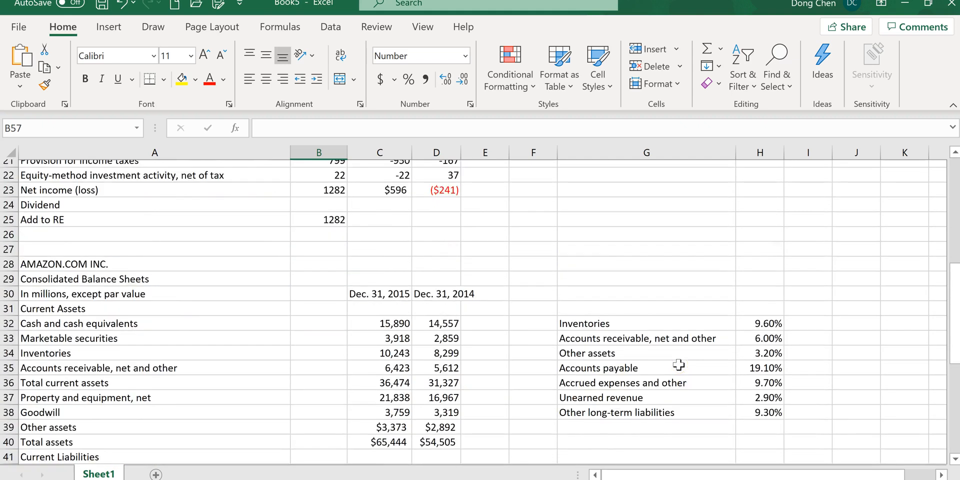
left_click(309, 346)
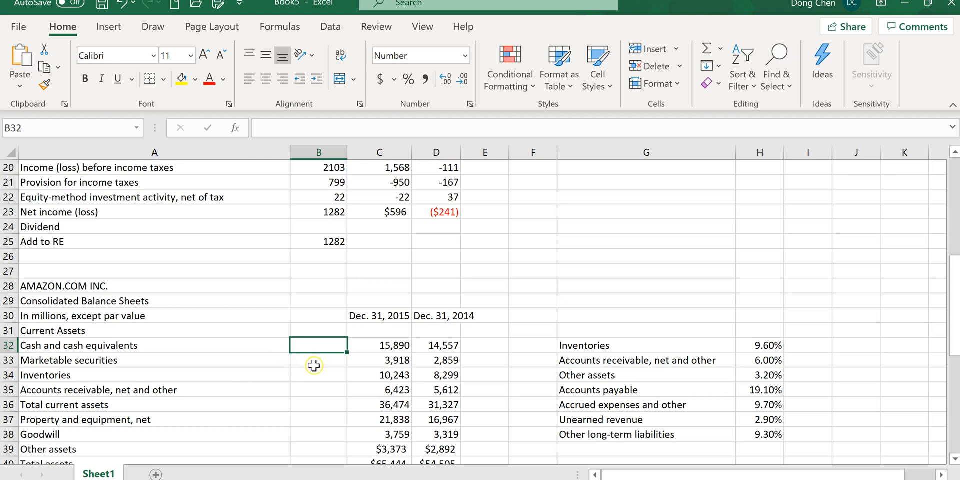
left_click(311, 366)
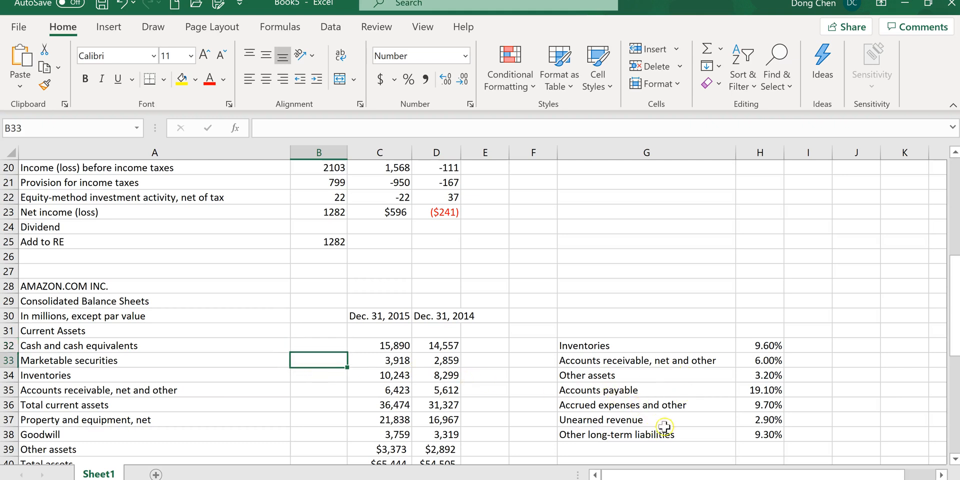
key("alt+Tab")
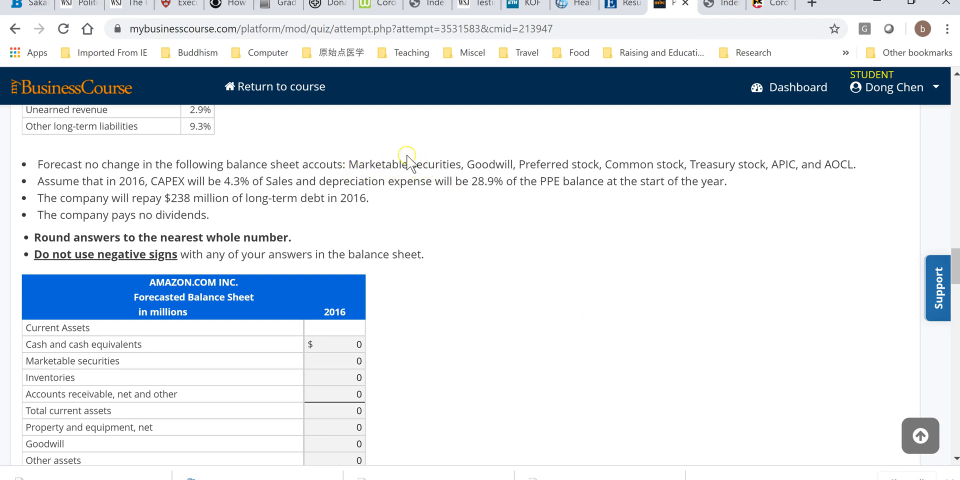
key("alt+Tab")
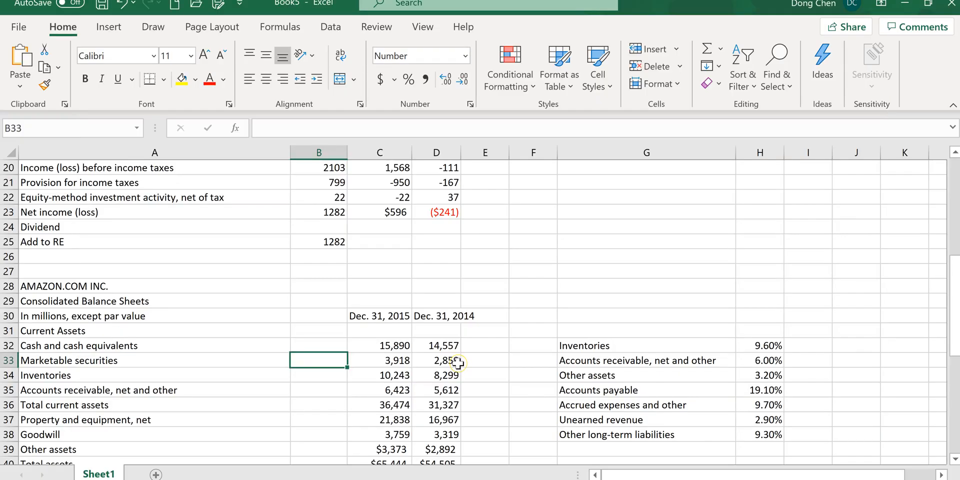
type("=")
left_click(395, 363)
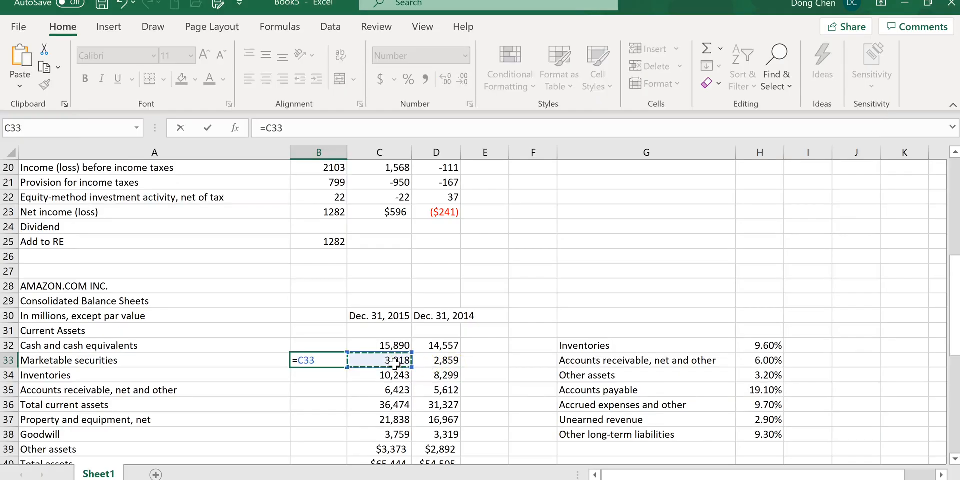
key("Return")
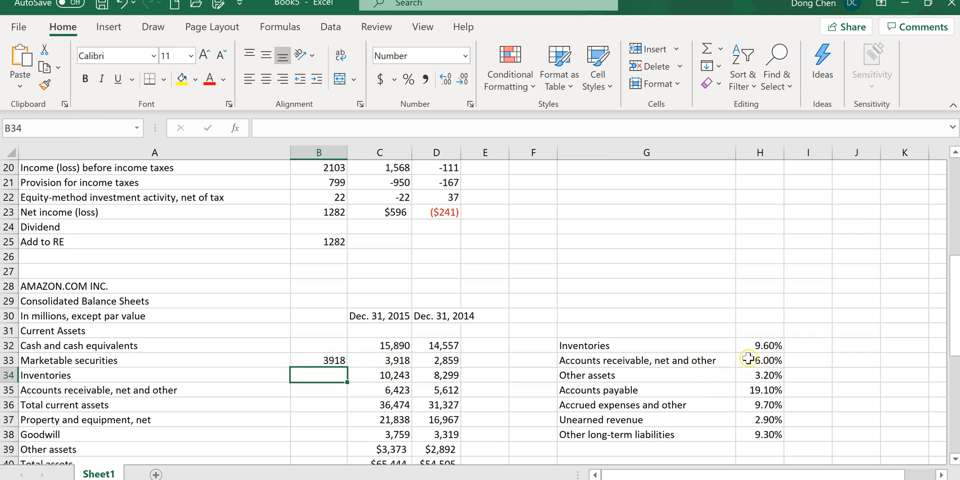
Step: Calculate 2016 Inventories in cell B34 as =$B$6*H32 and fill the formula down to Accounts receivable, net and other in B35
type("=")
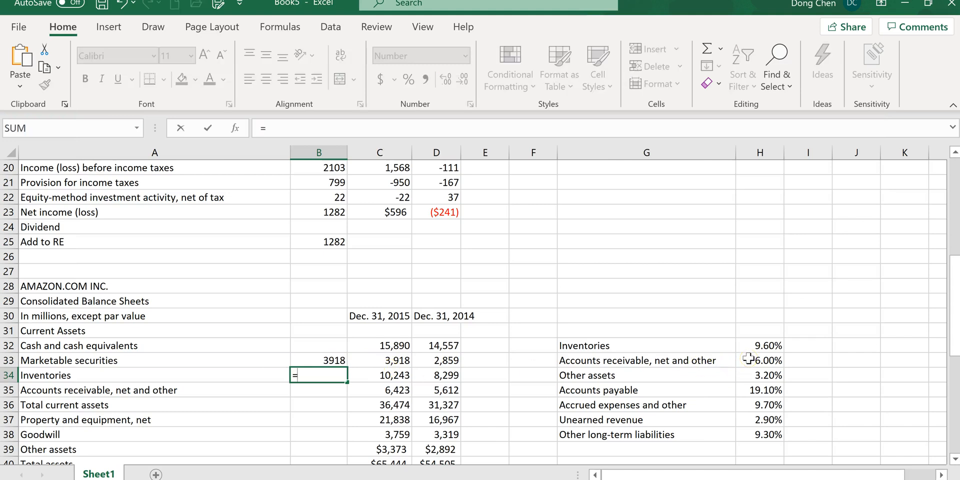
scroll(705, 281, "up", 6)
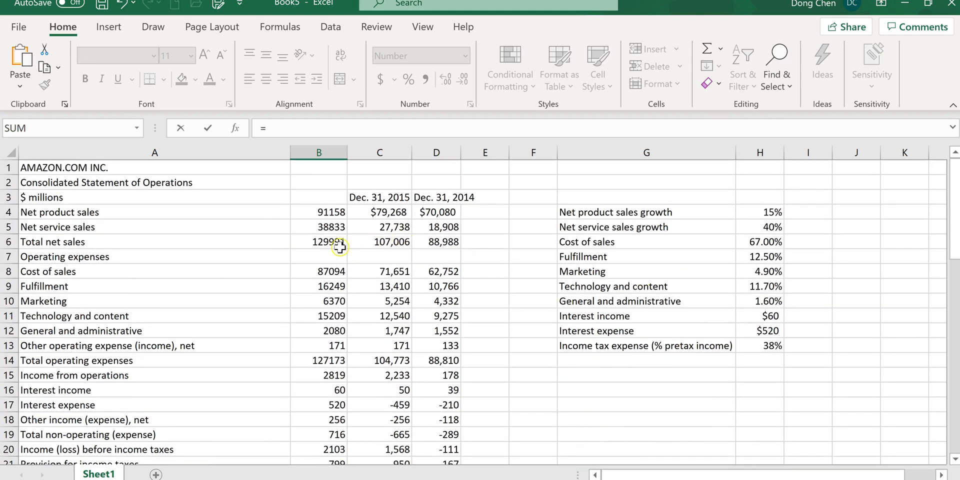
left_click(329, 244)
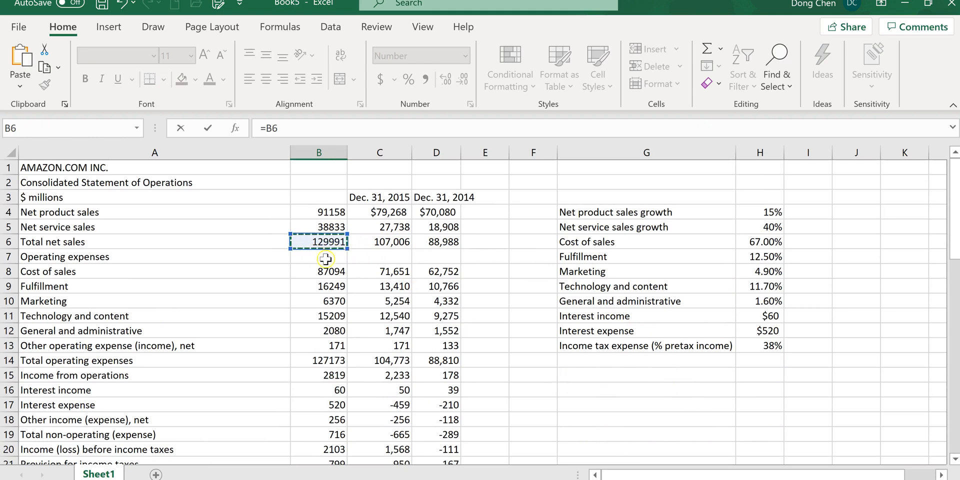
left_click(270, 129)
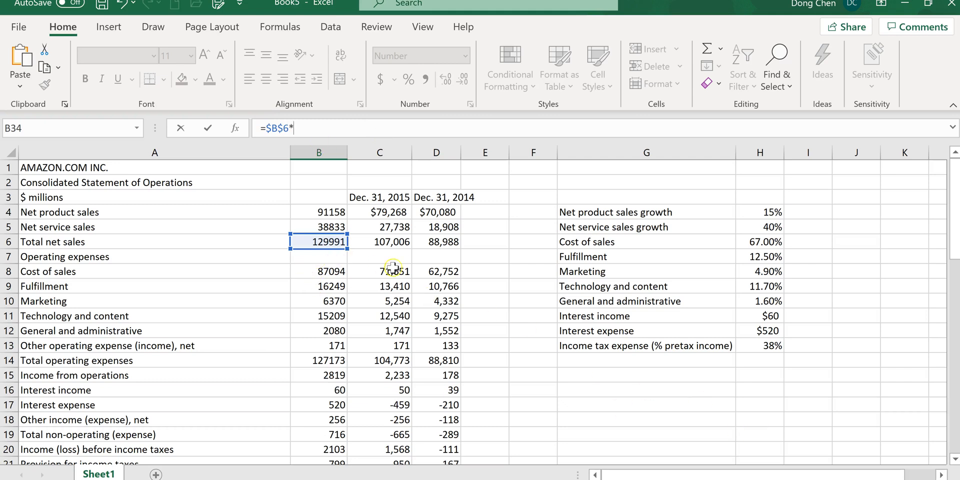
left_click_drag(954, 242, 954, 368)
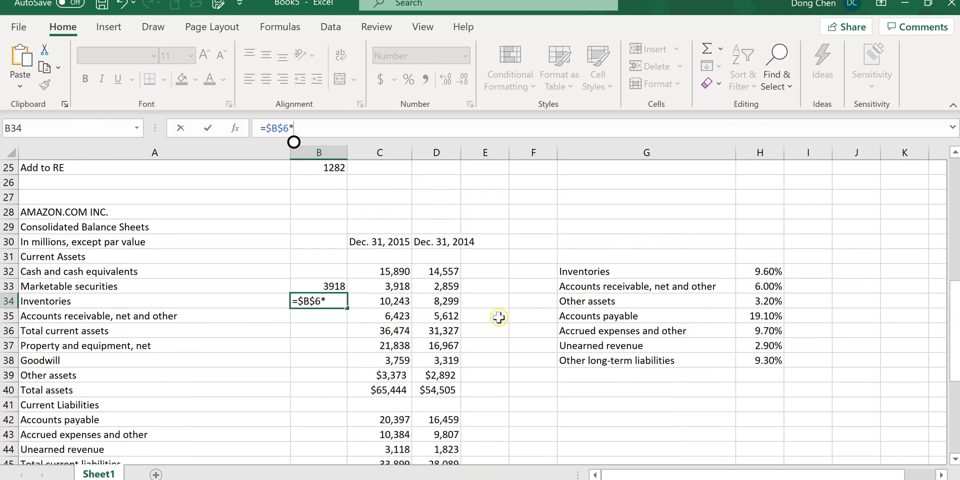
left_click(770, 272)
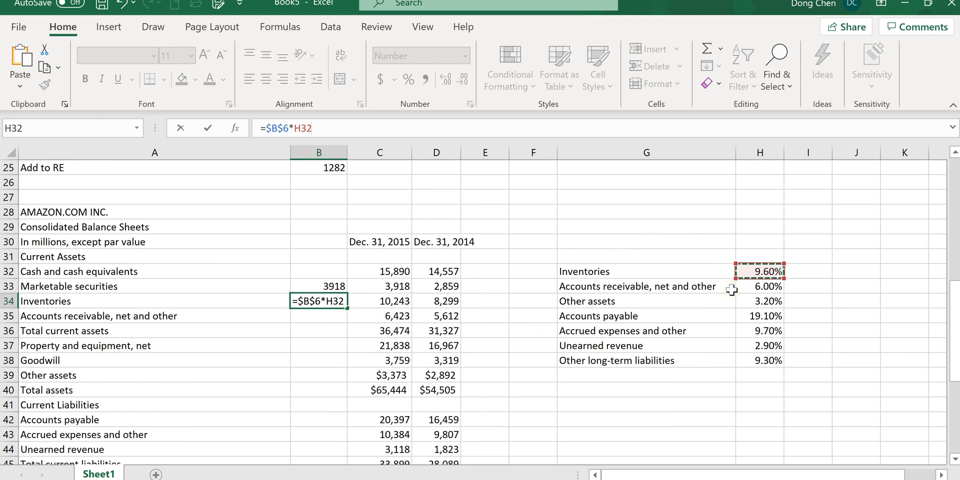
key("Return")
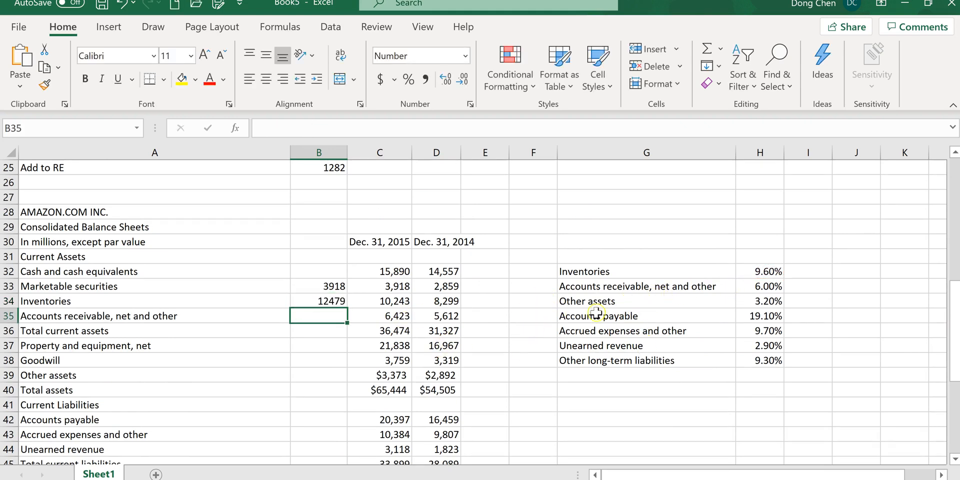
left_click(341, 302)
left_click_drag(347, 308, 350, 322)
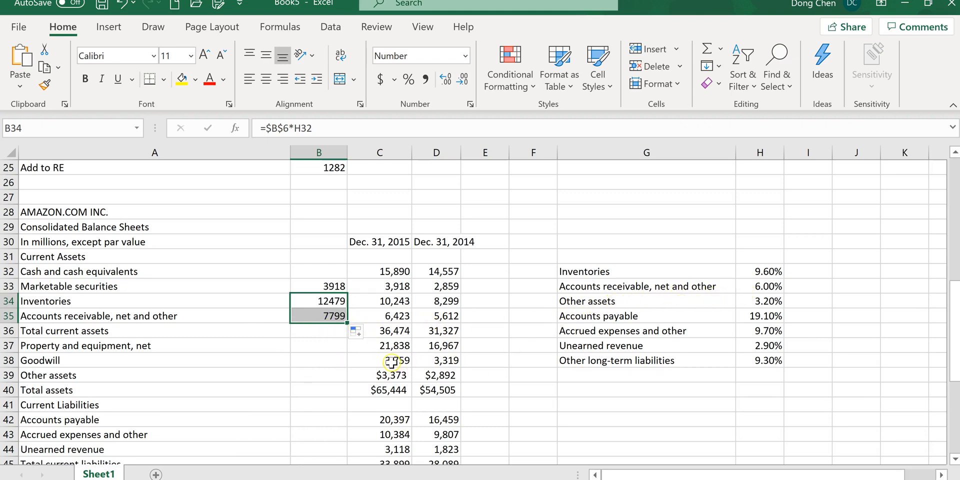
left_click(332, 332)
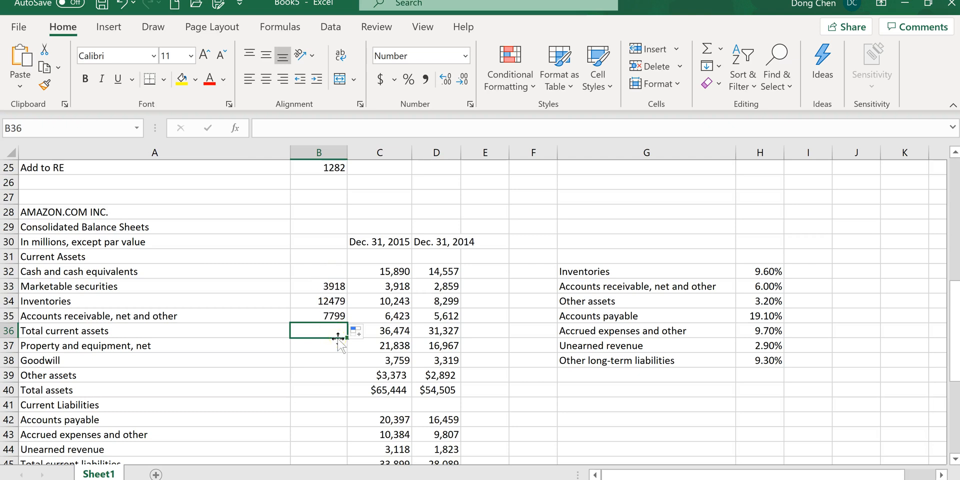
type("=sum(")
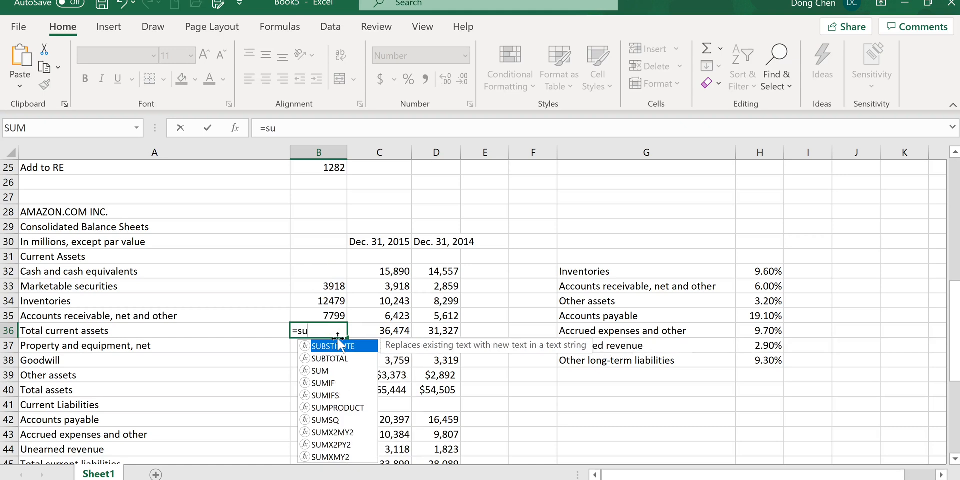
key("BackSpace")
key("BackSpace")
key("BackSpace")
key("BackSpace")
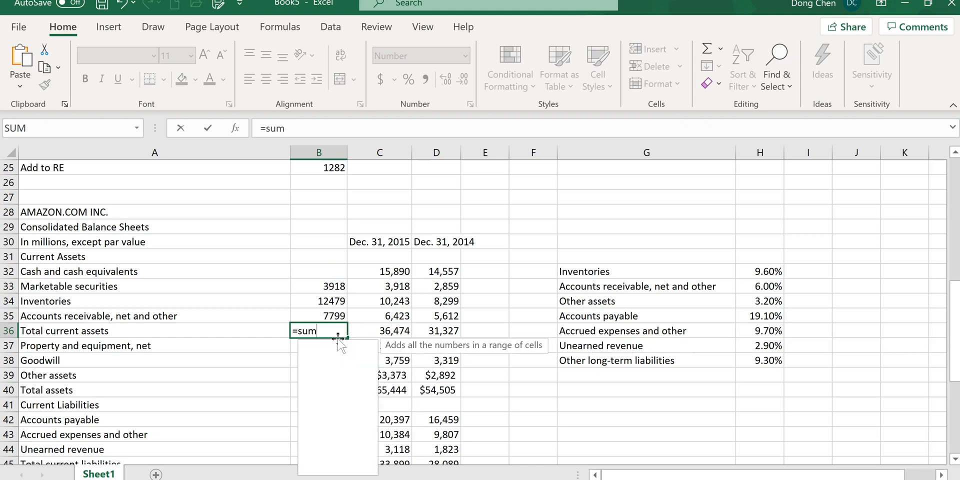
key("Escape")
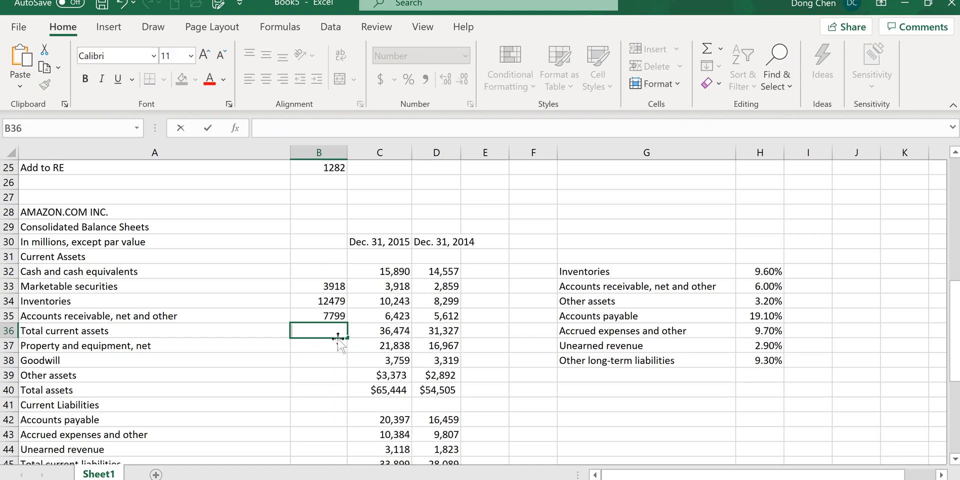
Step: Check the CAPEX and depreciation assumptions in the browser quiz, and insert two blank rows above Goodwill in the Excel balance sheet
left_click(320, 349)
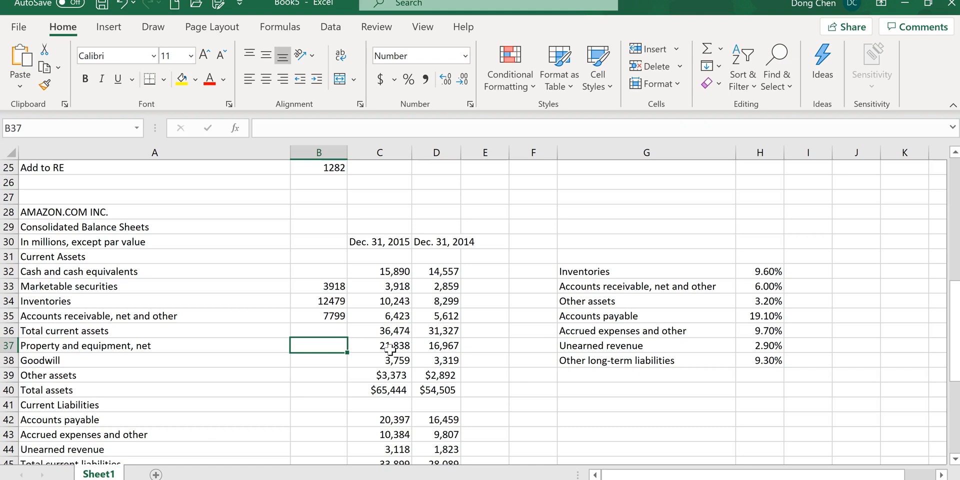
left_click(329, 345)
key("alt+Tab")
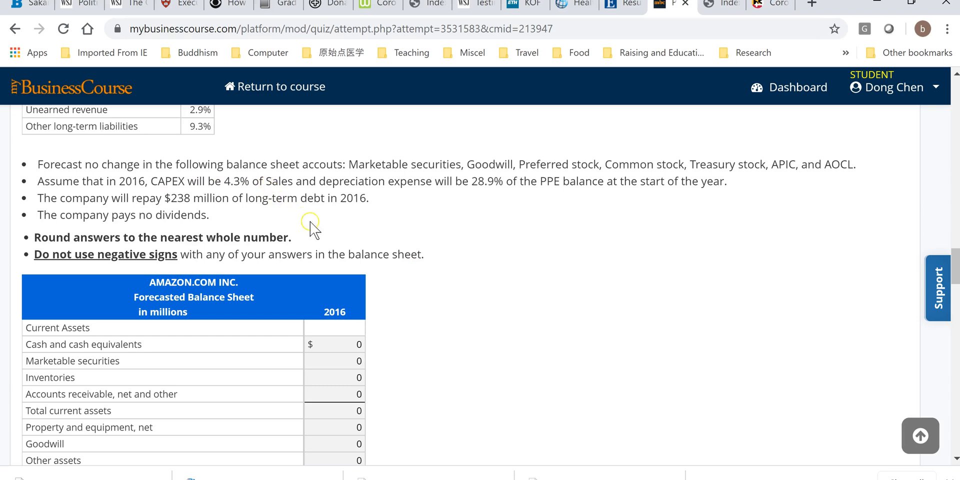
key("alt+Tab")
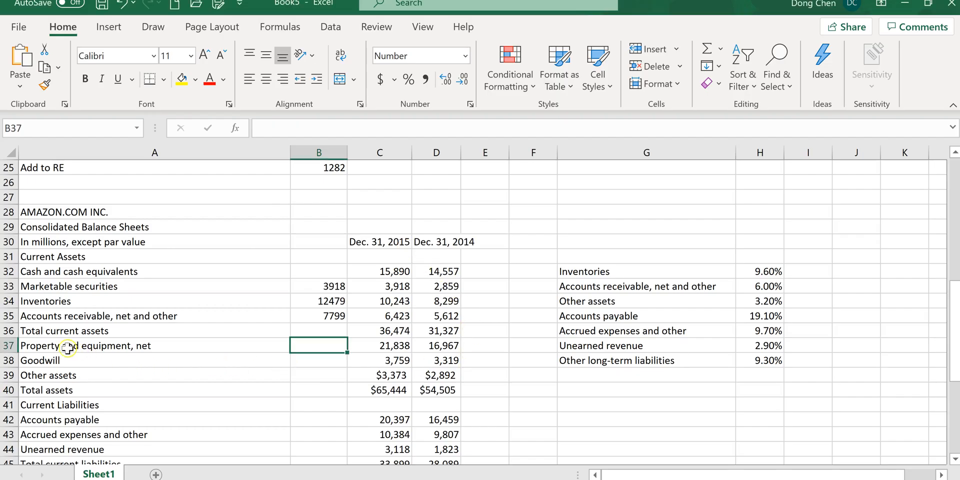
left_click(10, 345)
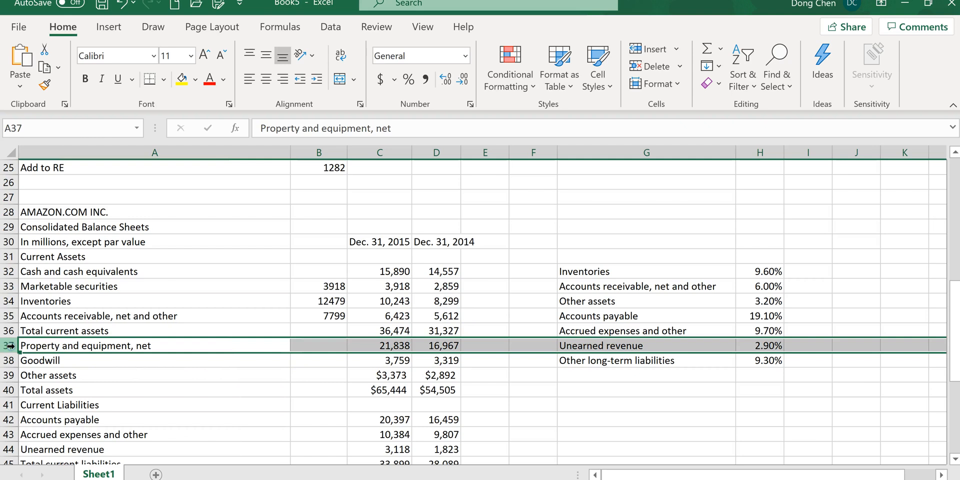
left_click(11, 361)
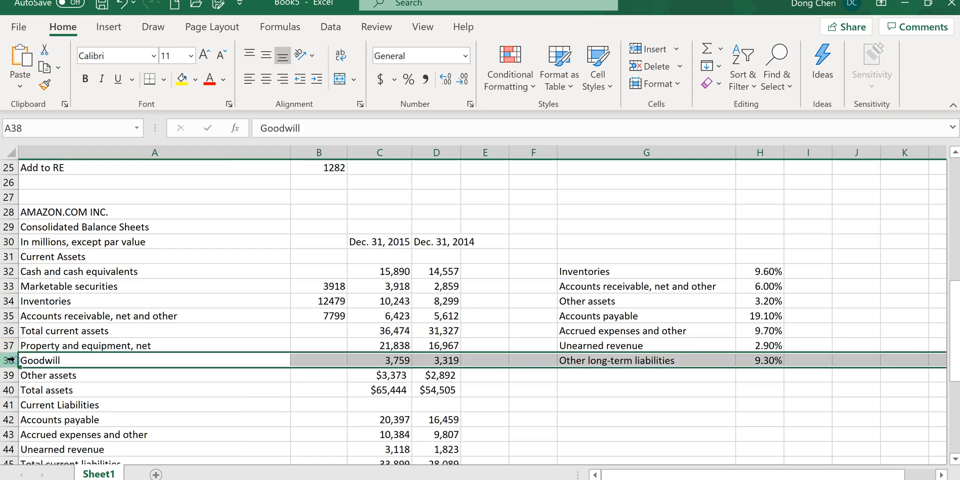
right_click(14, 360)
left_click(73, 214)
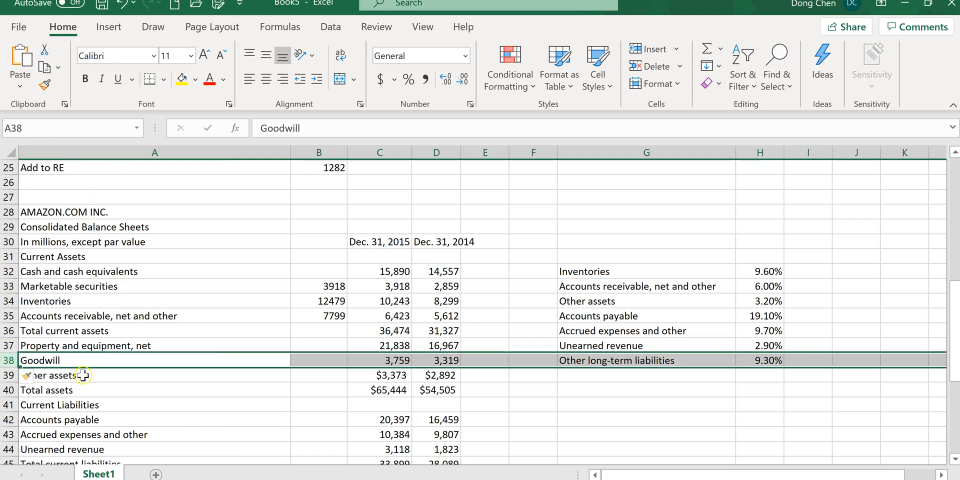
right_click(11, 362)
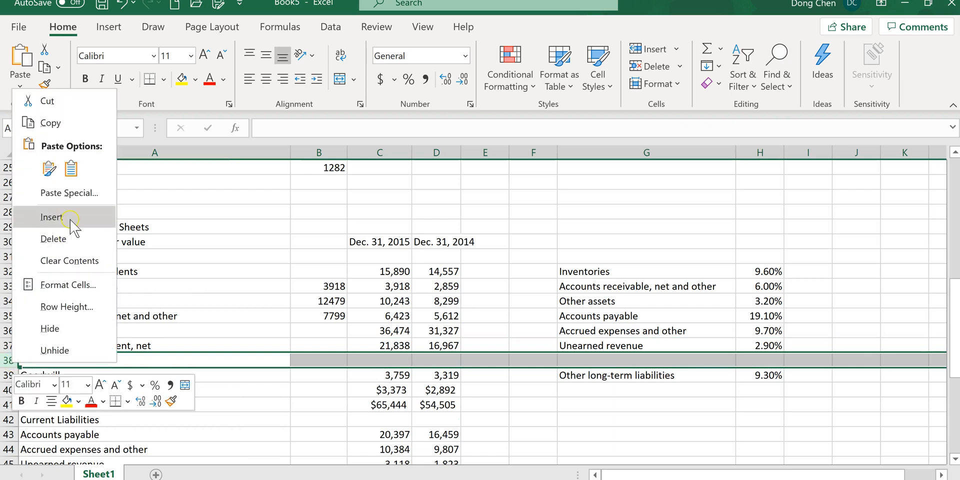
left_click(70, 219)
Step: Label cell A38 CAPEX and calculate its 2016 amount in B38 as =4.3%*B6, checking the rate in the browser quiz
left_click(188, 359)
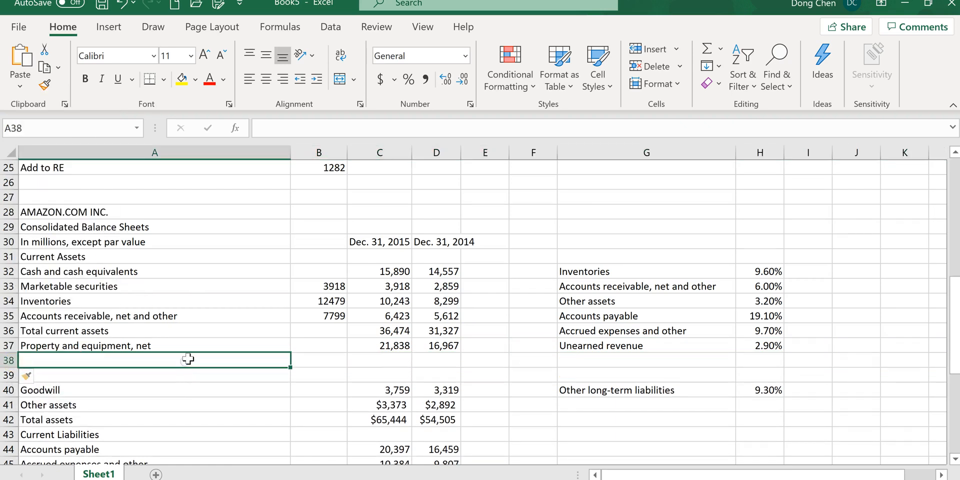
type("CAPEX")
key("Tab")
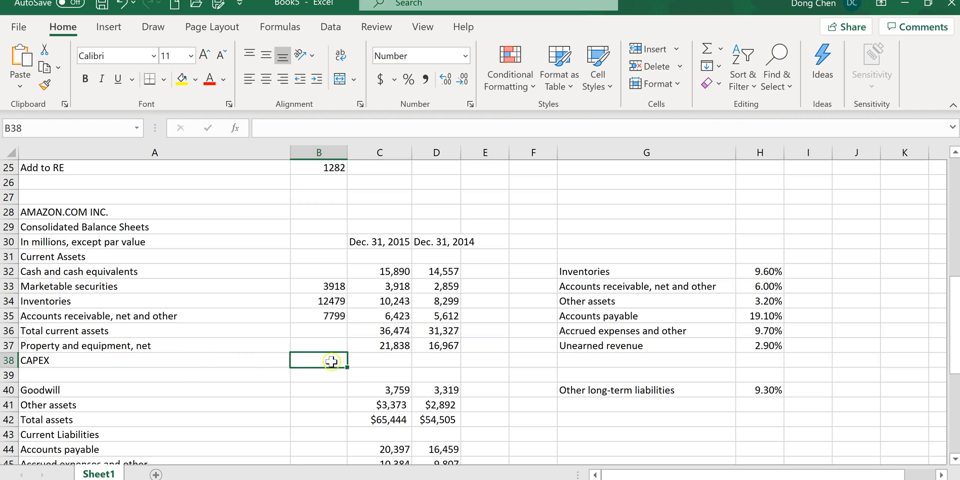
type("=")
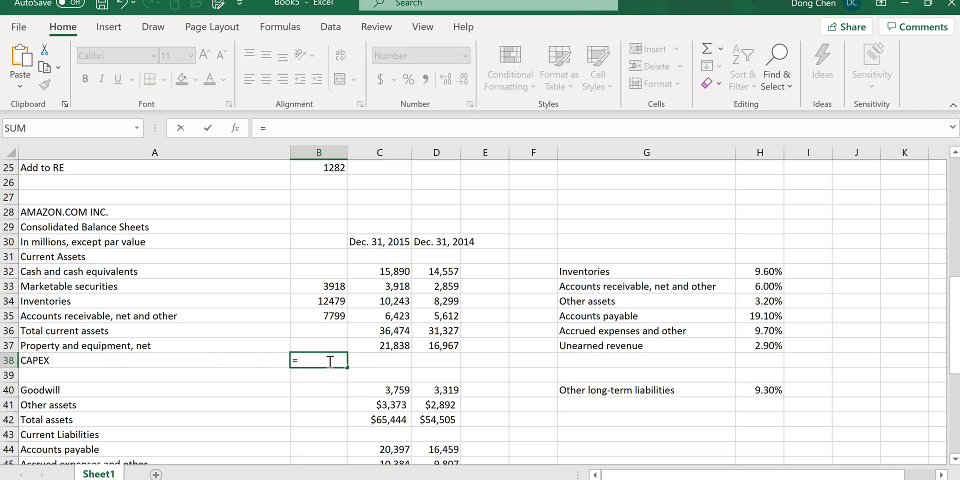
key("alt+Tab")
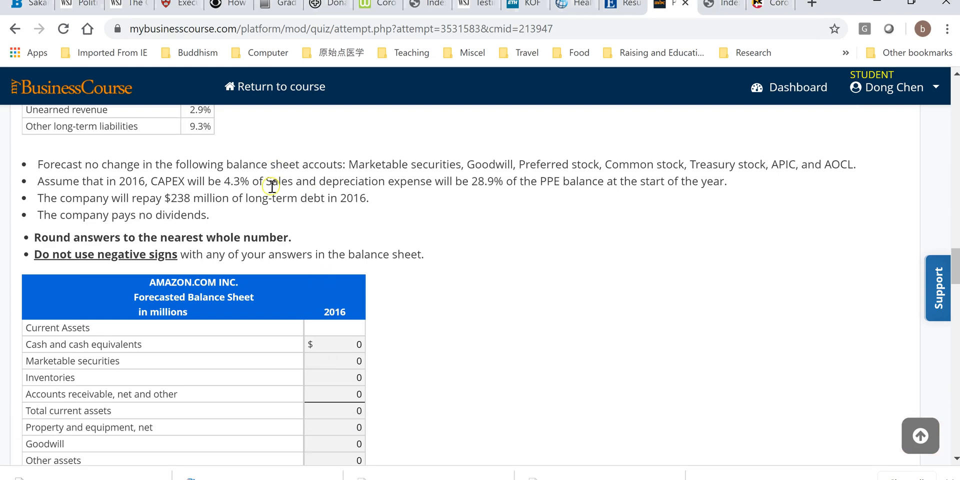
key("alt+Tab")
type("4.")
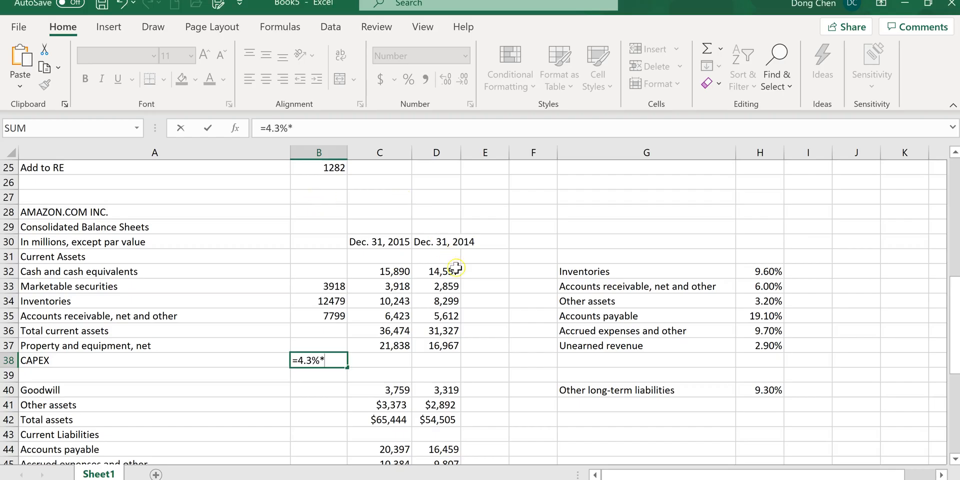
scroll(507, 325, "up", 2)
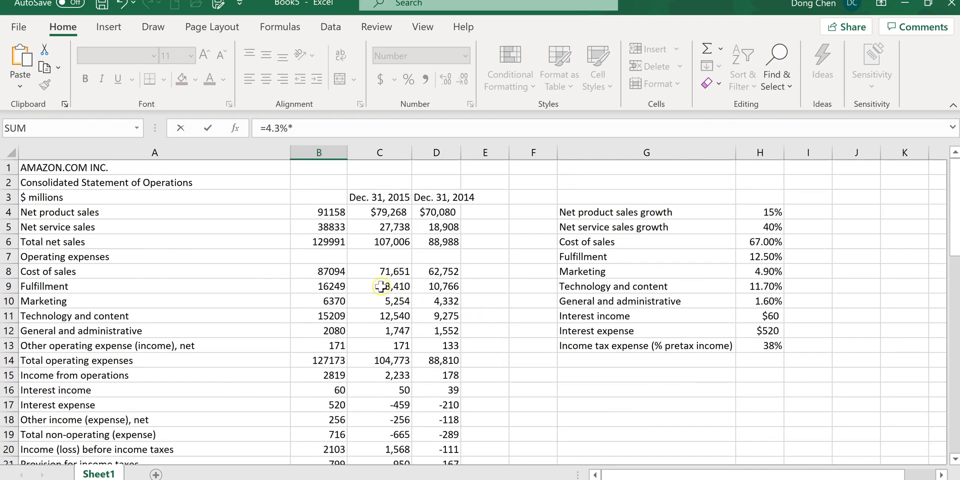
left_click(329, 245)
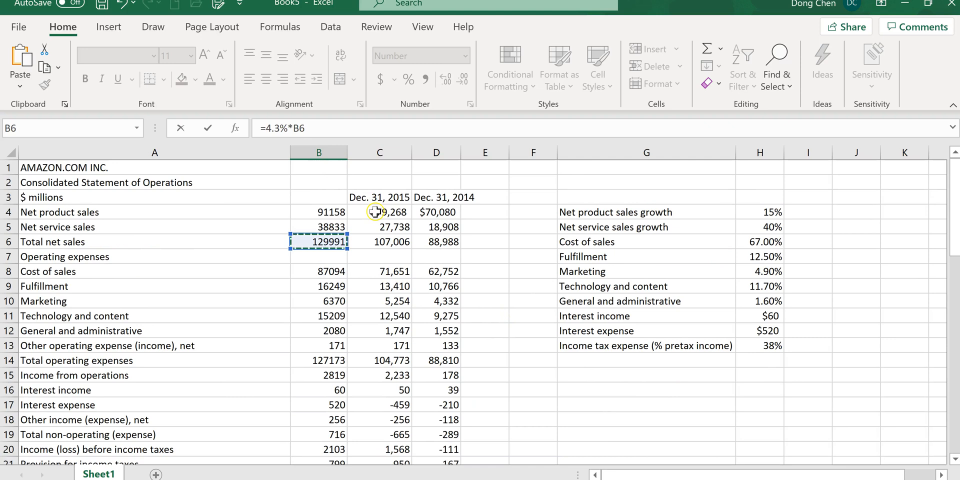
key("Return")
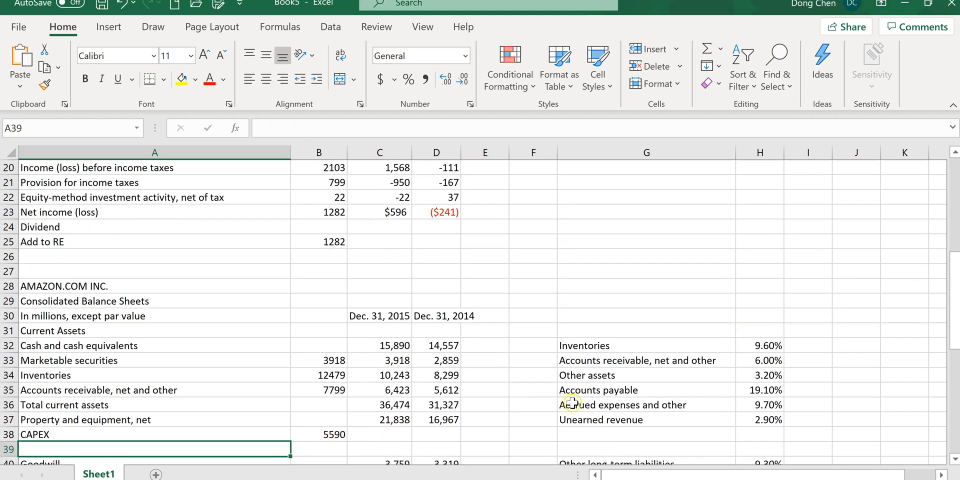
scroll(572, 403, "down", 2)
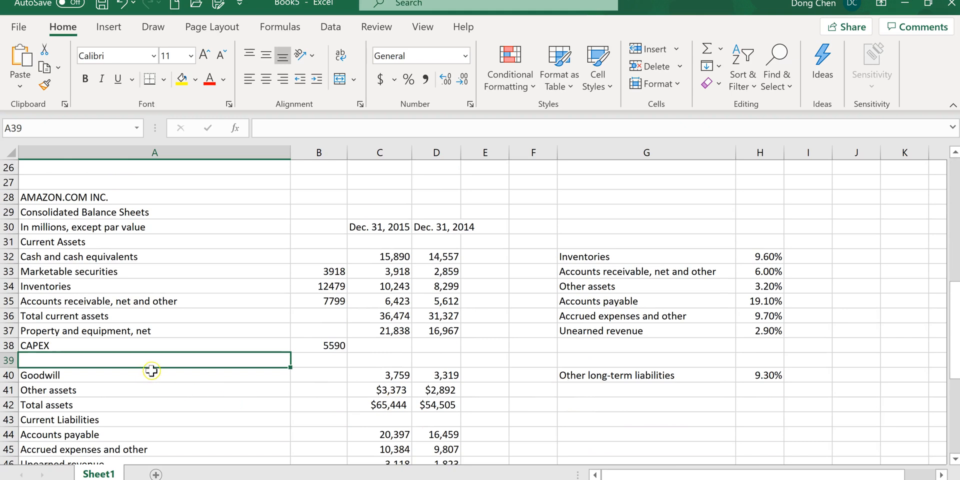
Step: Label cell A39 Depreciation expense, directly below CAPEX in the balance sheet
type("Depre")
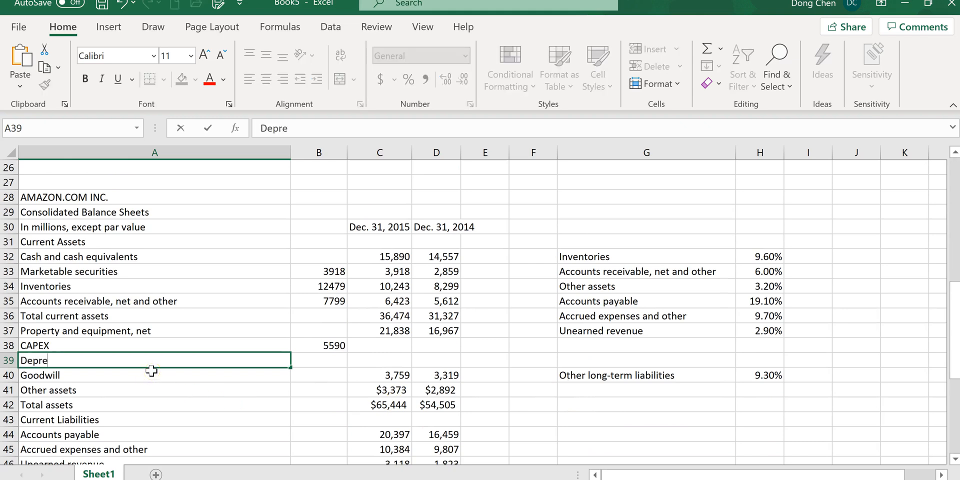
type("ciation expense")
key("Return")
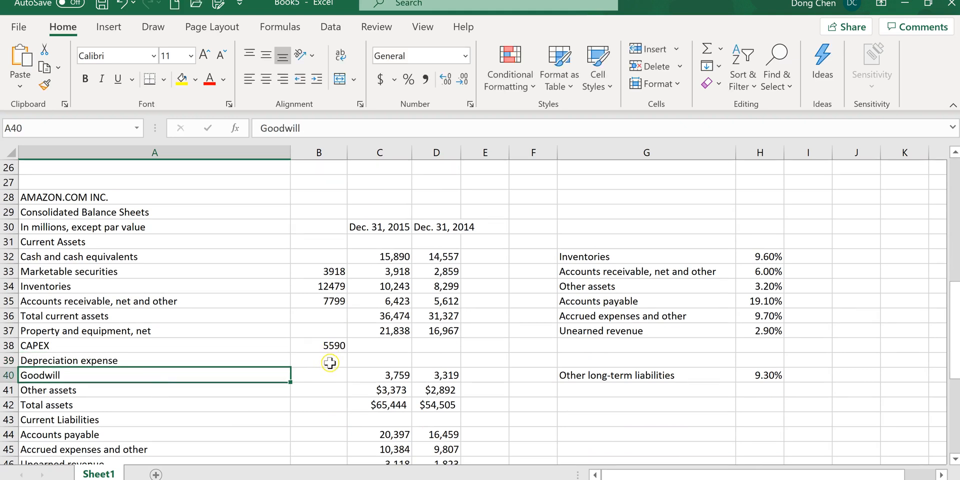
Step: Check the depreciation rate in the browser quiz, and begin the 2016 depreciation formula in Excel cell B39 with =C37, the 2015 Property and equipment, net
left_click(330, 363)
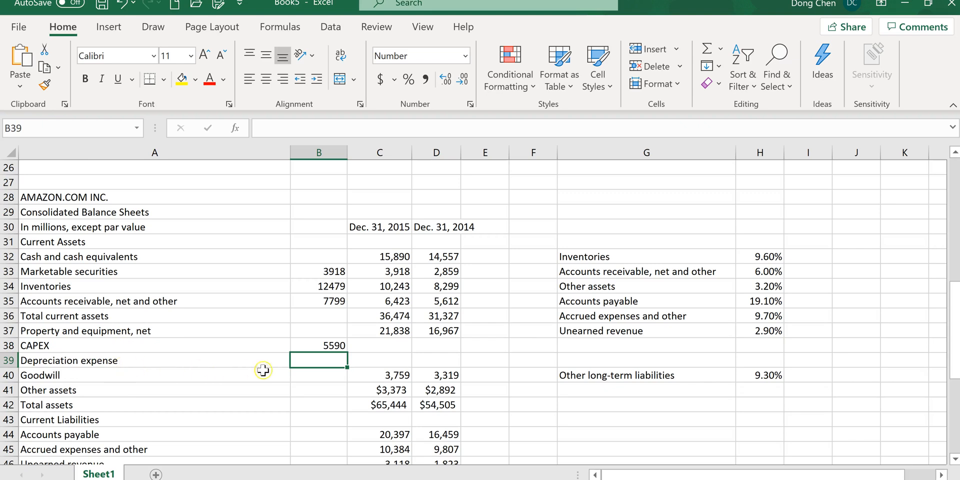
key("alt+Tab")
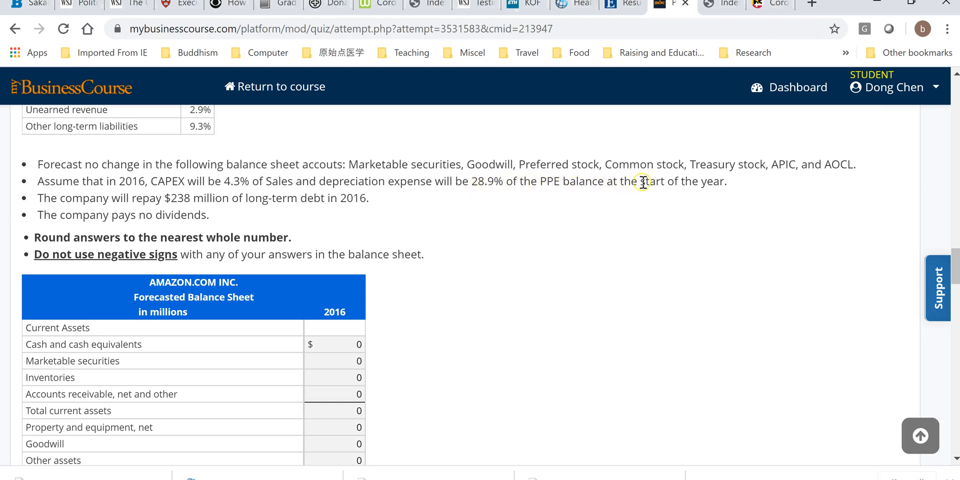
key("alt+Tab")
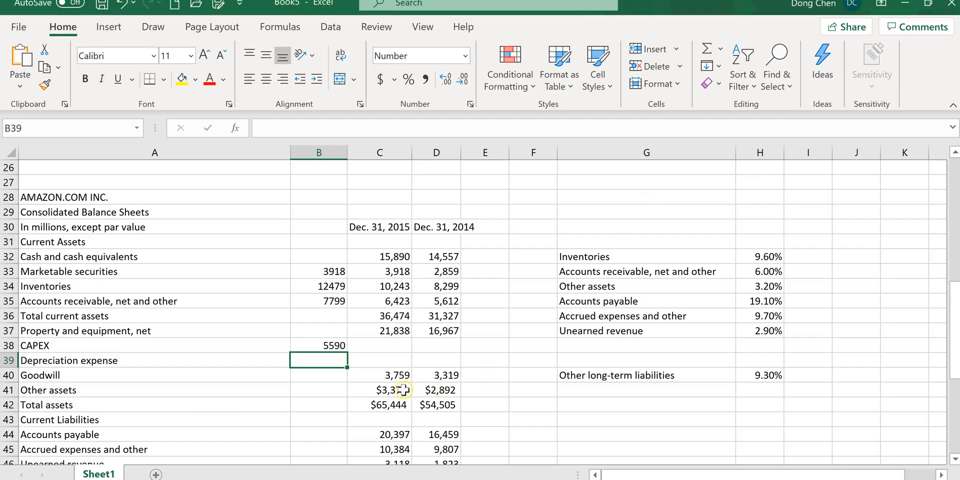
type("=")
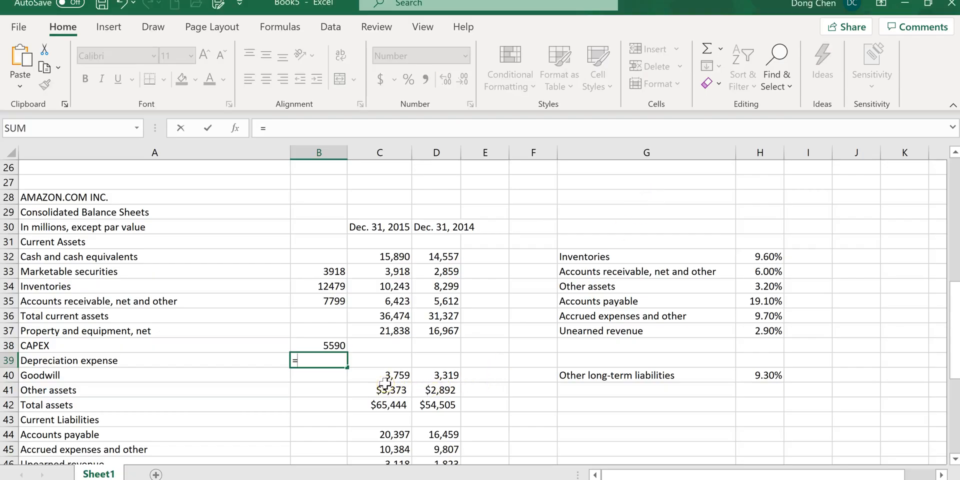
left_click(399, 334)
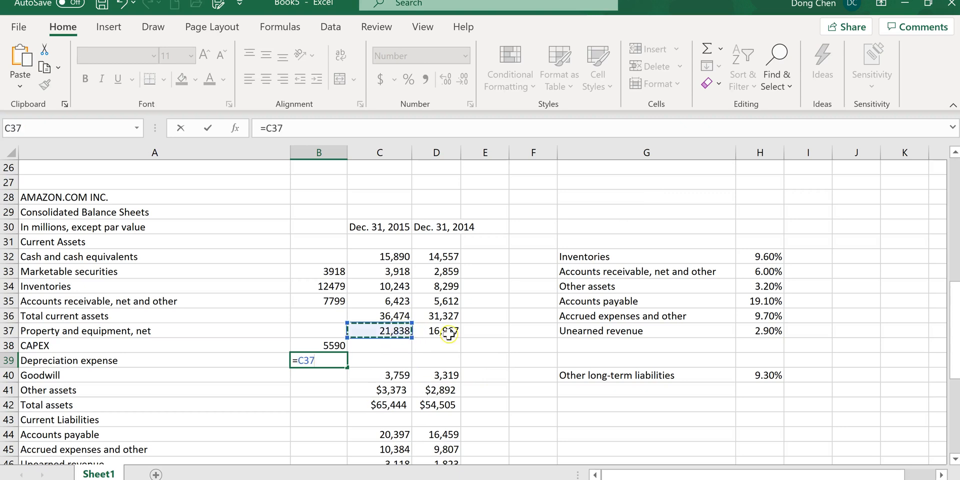
Step: Complete the depreciation expense formula in B39 as C37*28.9%, consulting the quiz page for the percentage
type("*")
key("alt+Tab")
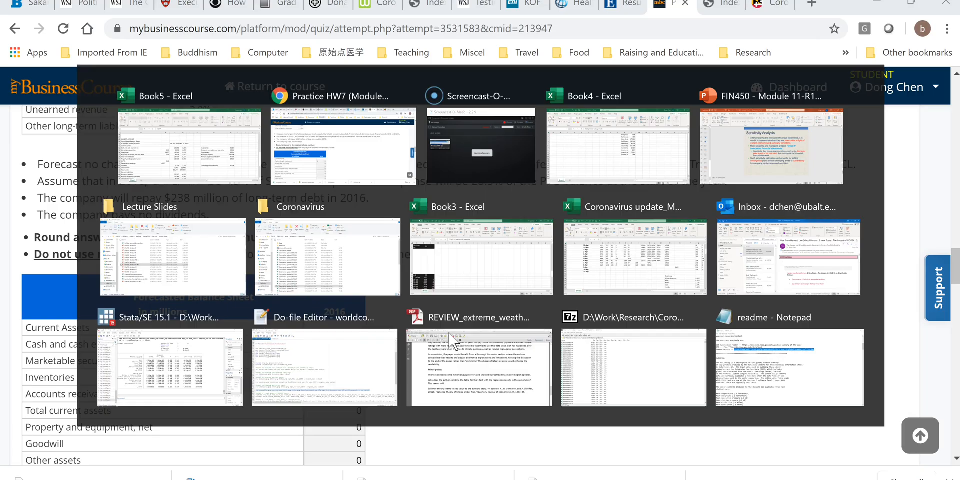
key("alt+Tab")
type("2")
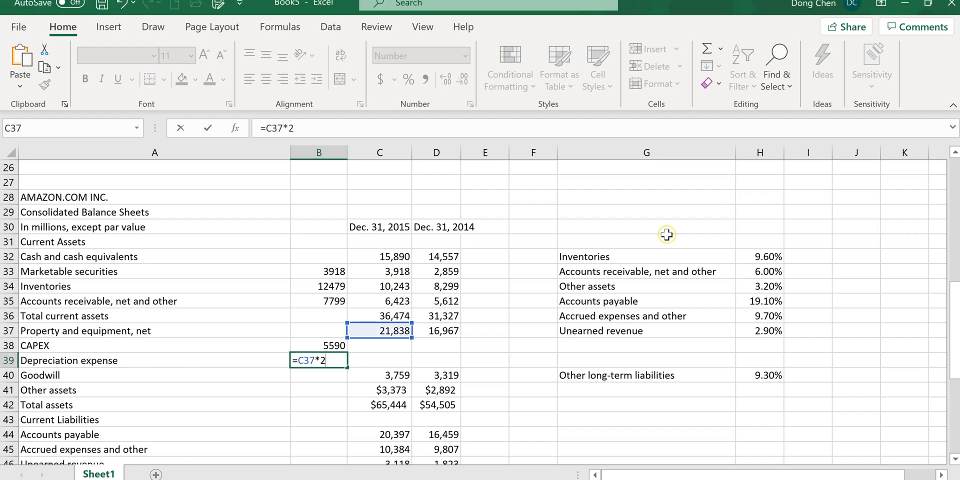
key("Return")
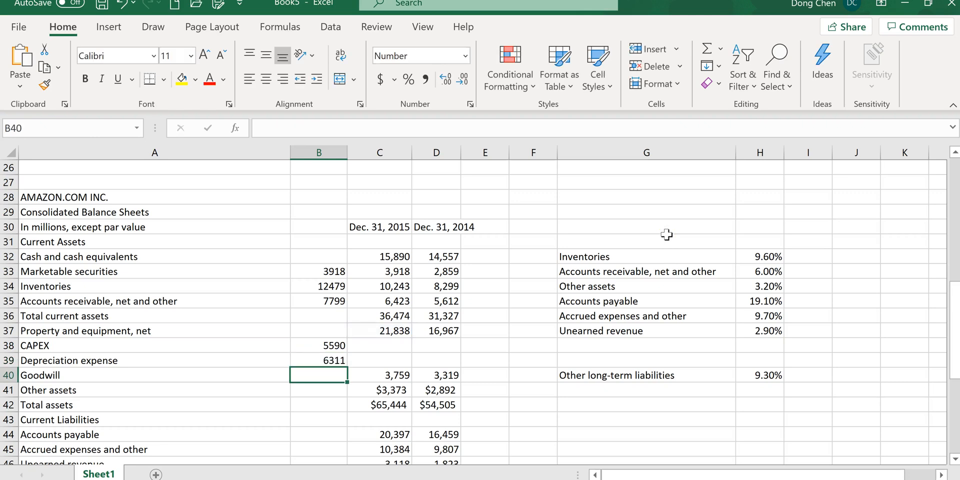
Step: Calculate forecast net property and equipment in B37 with the formula =C37+B38-B39
left_click(318, 375)
left_click(322, 331)
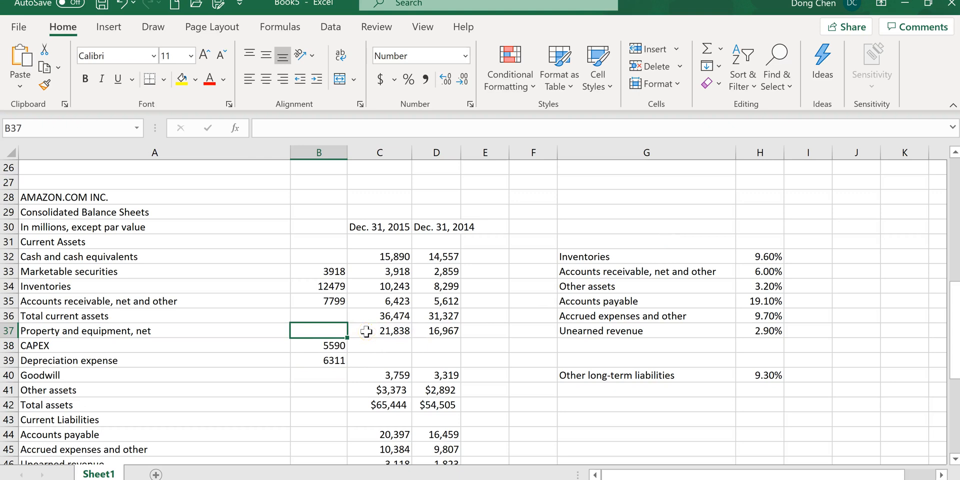
type("=")
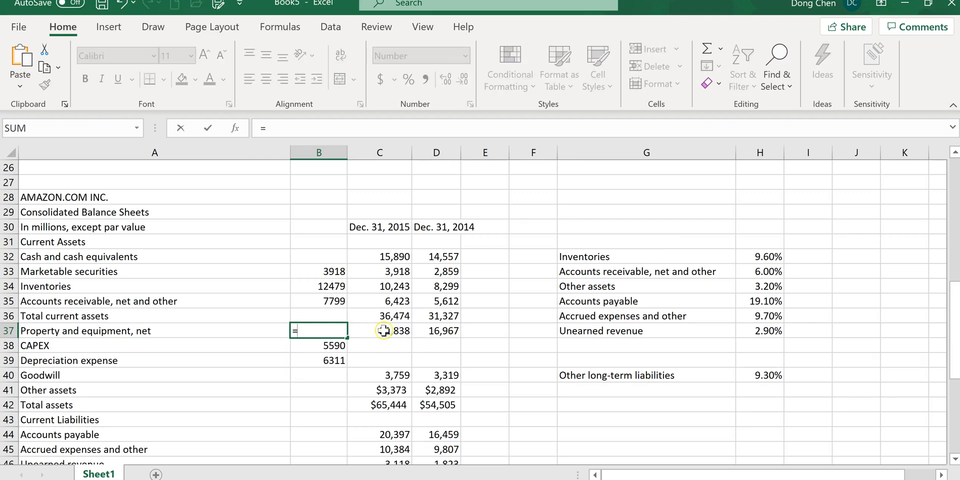
left_click(390, 332)
type("+")
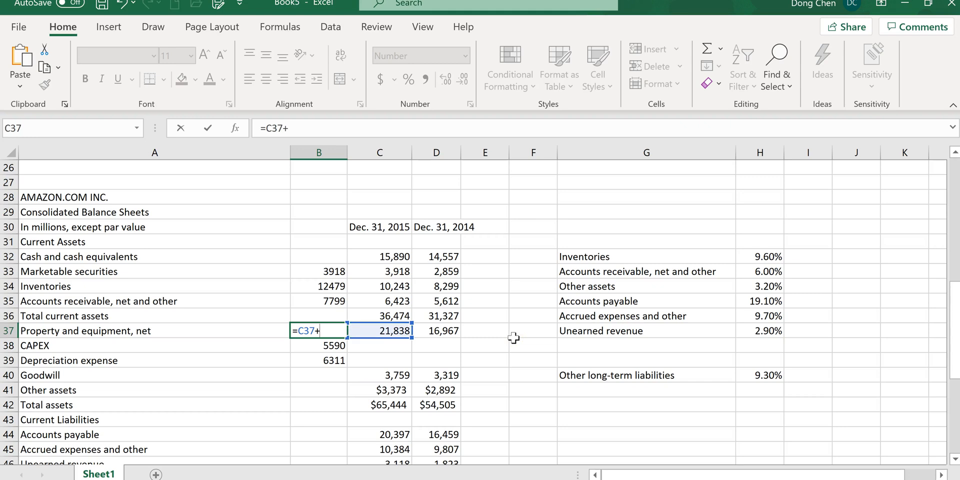
left_click(331, 345)
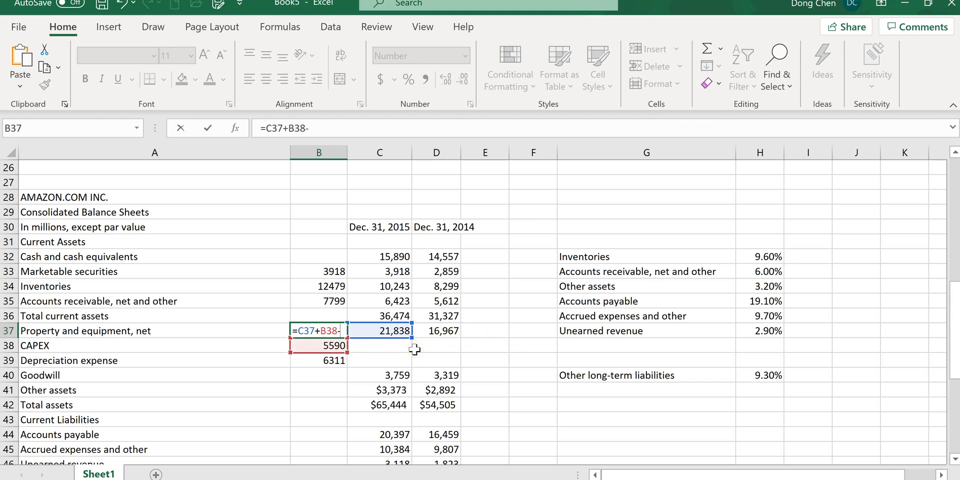
left_click(332, 360)
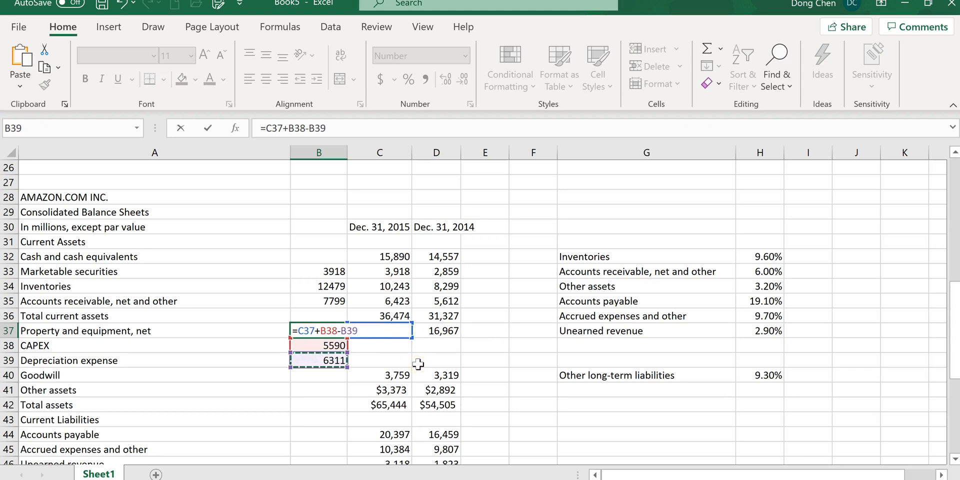
key("Return")
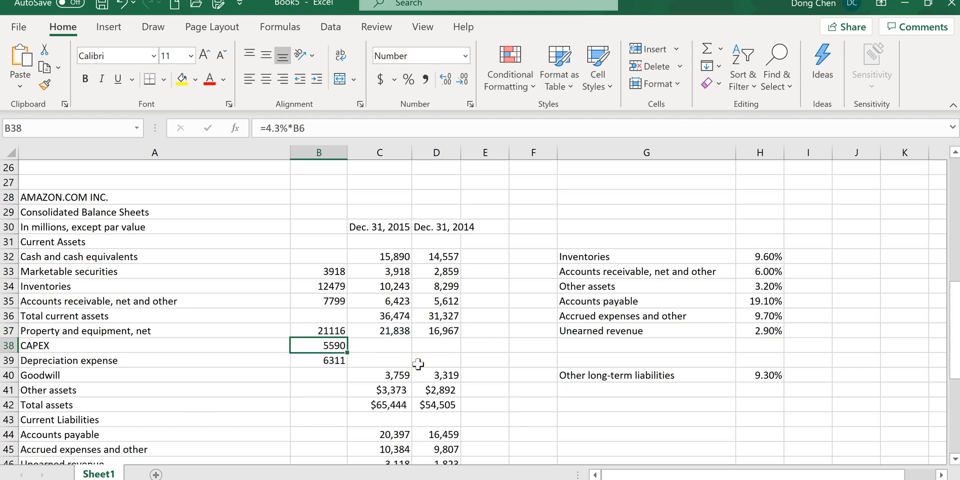
Step: Check the goodwill assumption on the quiz page and set forecast goodwill in B40 to =C40
left_click(325, 376)
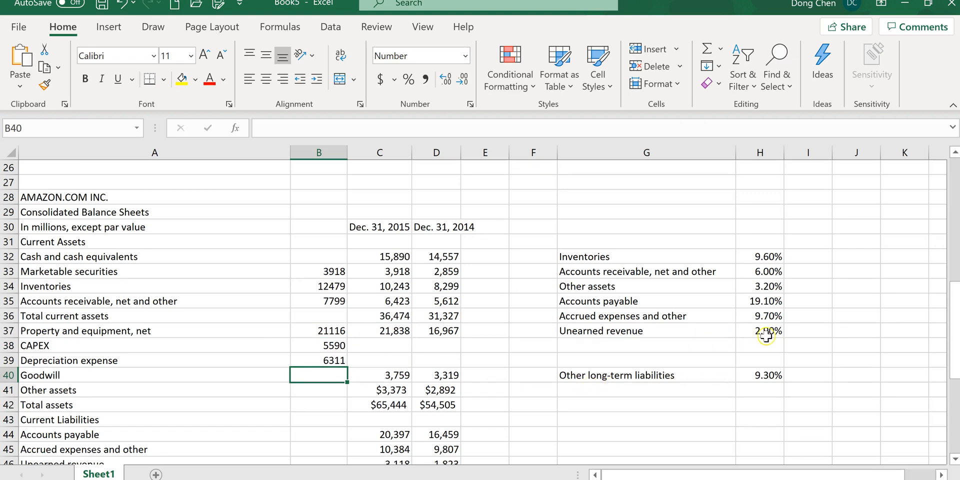
key("alt+Tab")
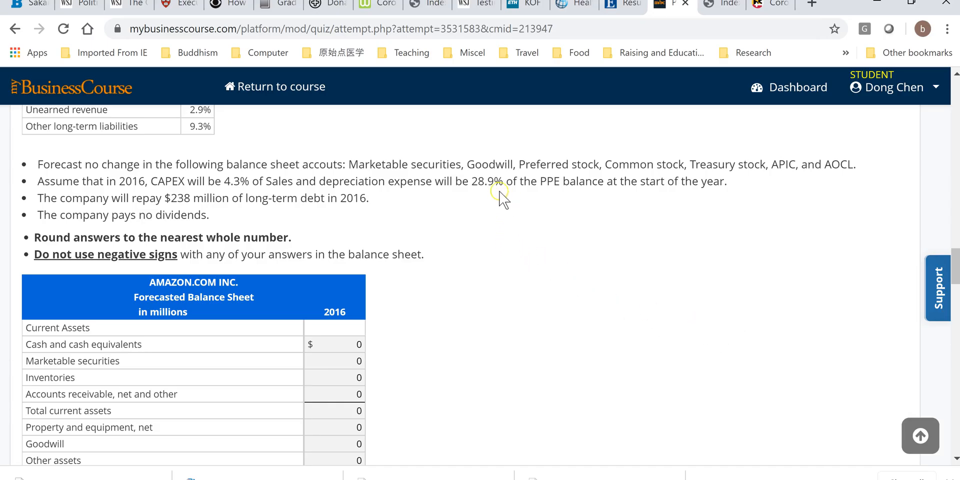
key("alt+Tab")
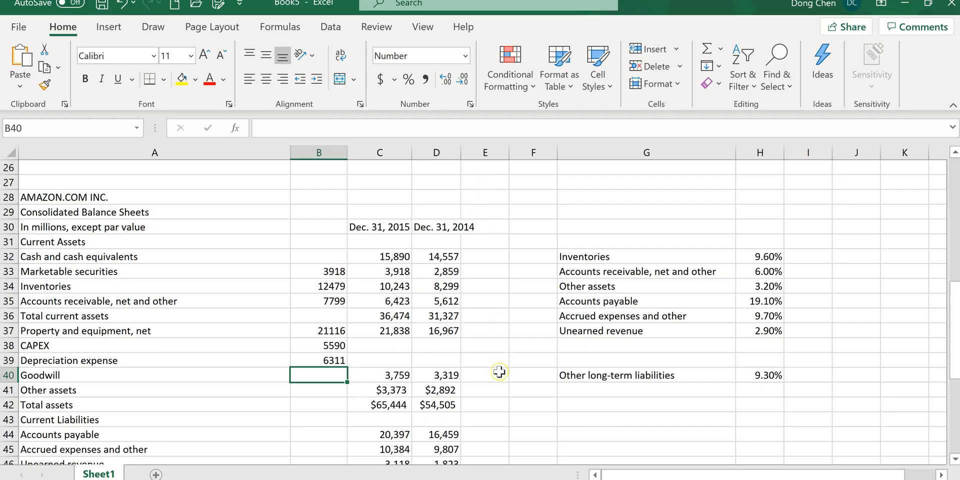
type("=")
left_click(391, 376)
key("Return")
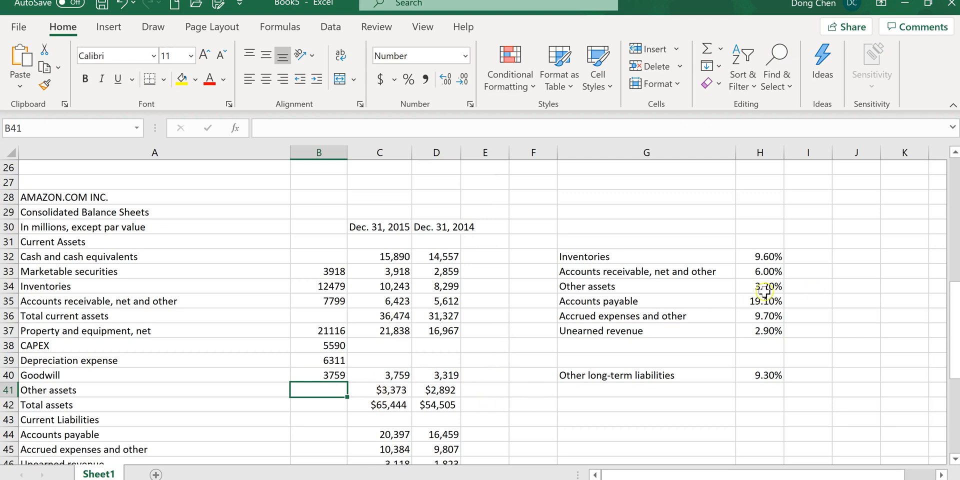
Step: Calculate forecast other assets in B41 as total net sales times the other assets percentage, =B6*H34
type("=")
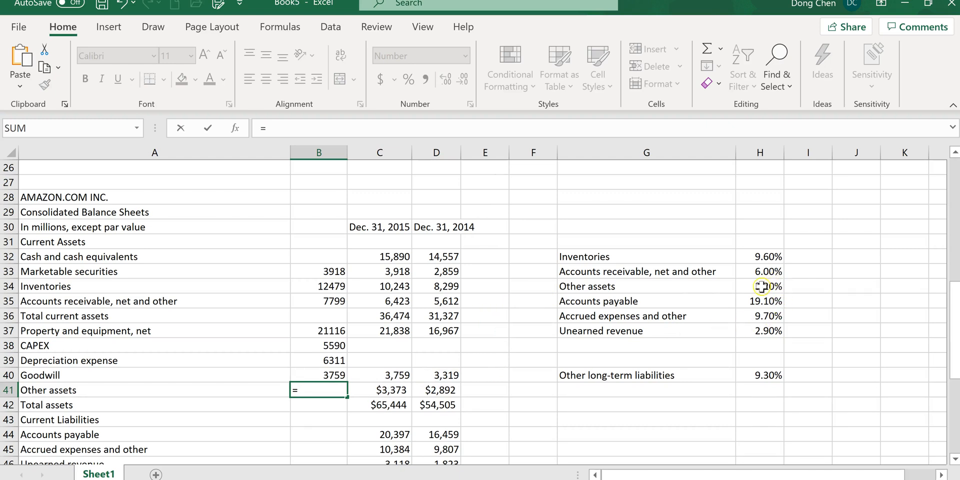
left_click_drag(957, 323, 957, 208)
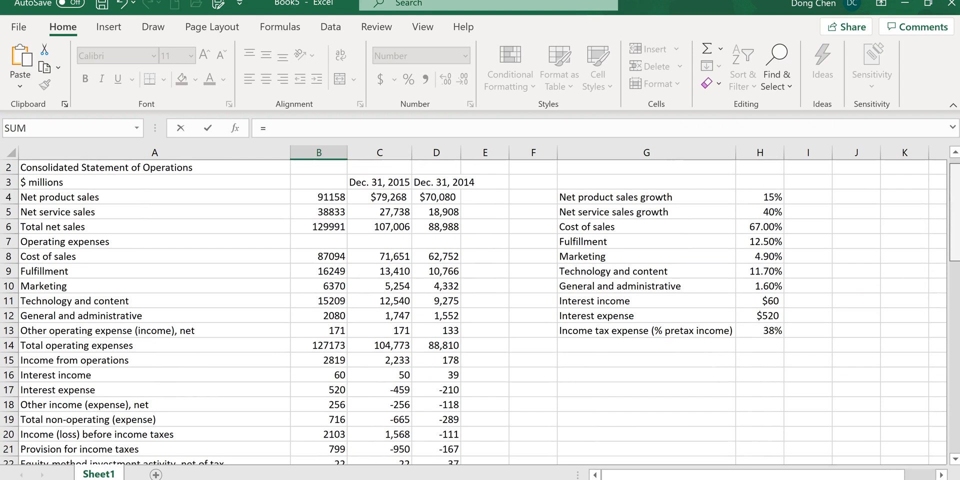
left_click(333, 228)
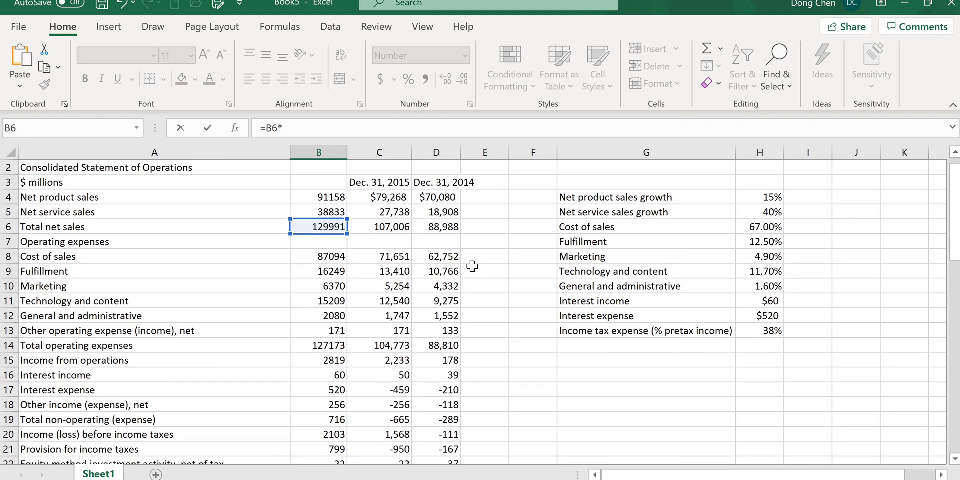
left_click_drag(955, 210, 946, 382)
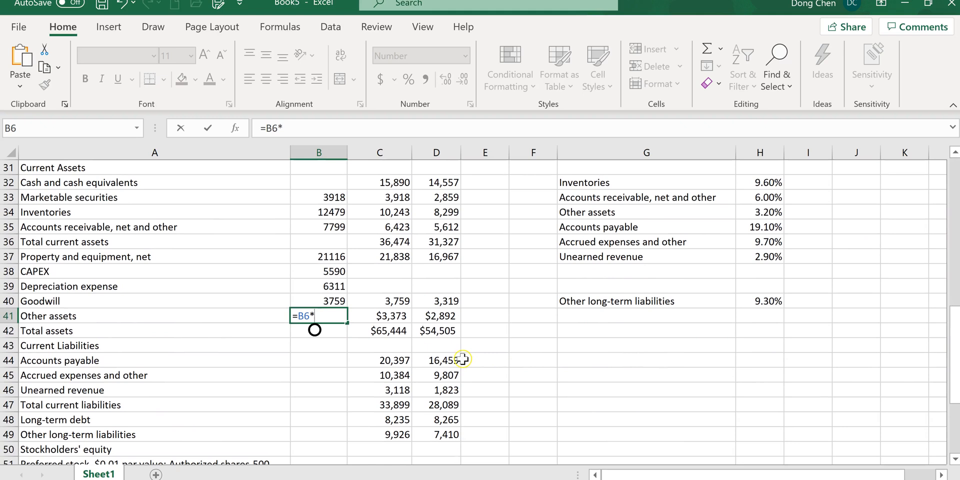
left_click(765, 212)
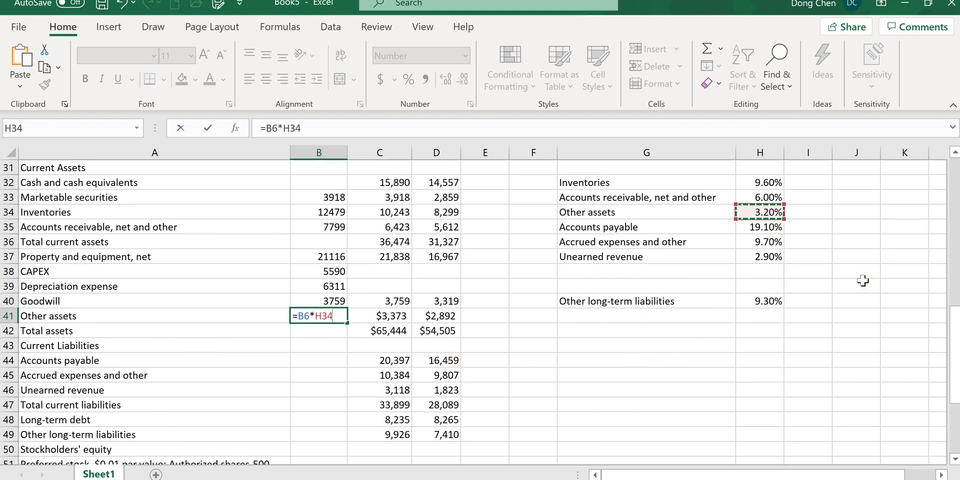
key("Return")
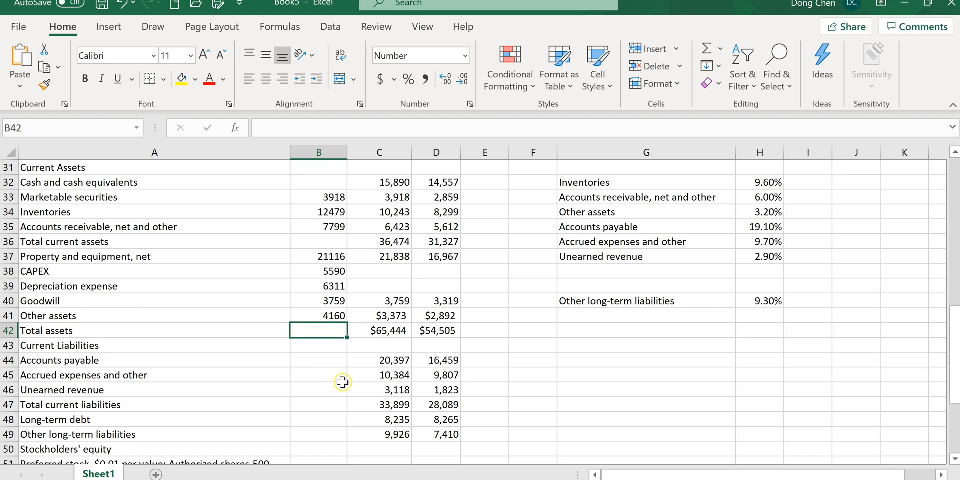
Step: Calculate forecast accounts payable in B44 as =$B$6*H35 and fill the formula down through unearned revenue in B46
left_click(324, 359)
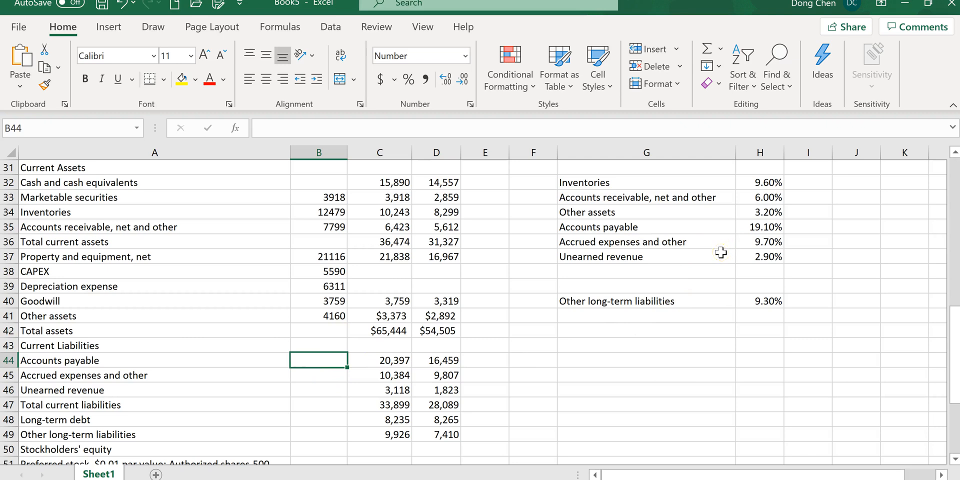
type("=")
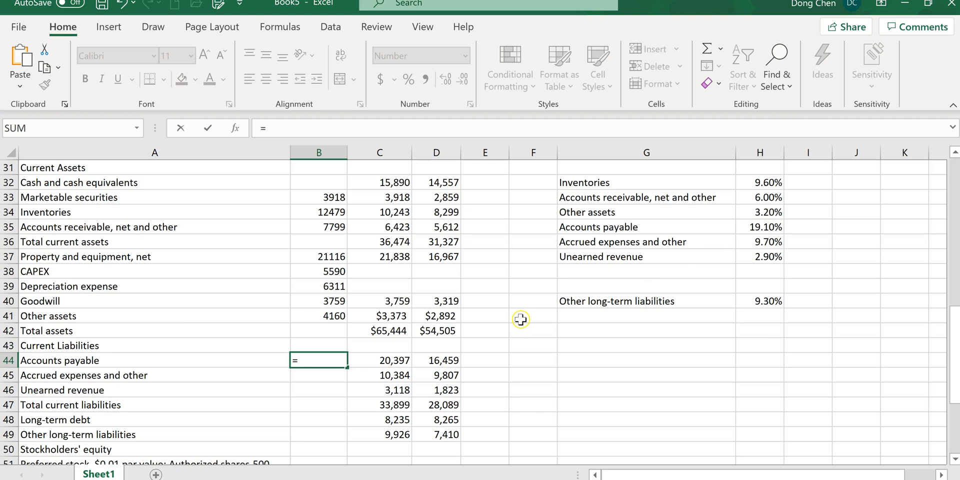
scroll(518, 318, "up", 10)
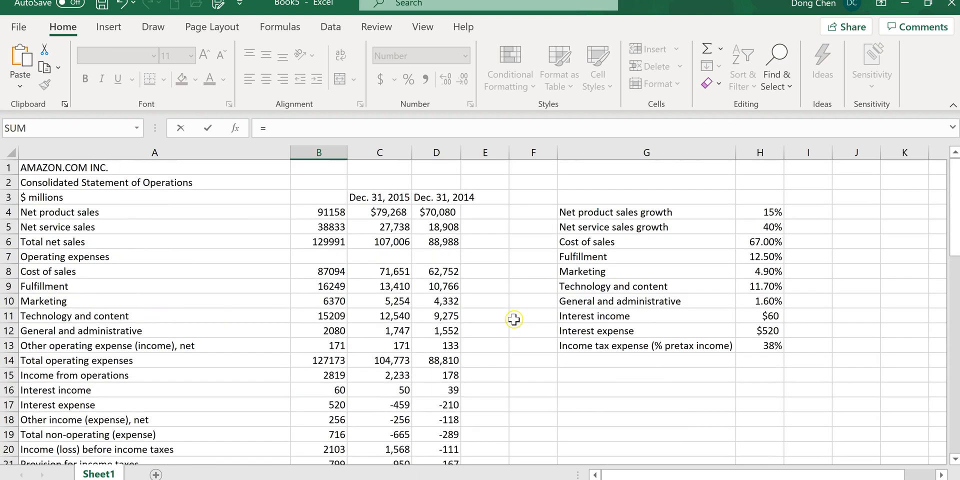
left_click(327, 244)
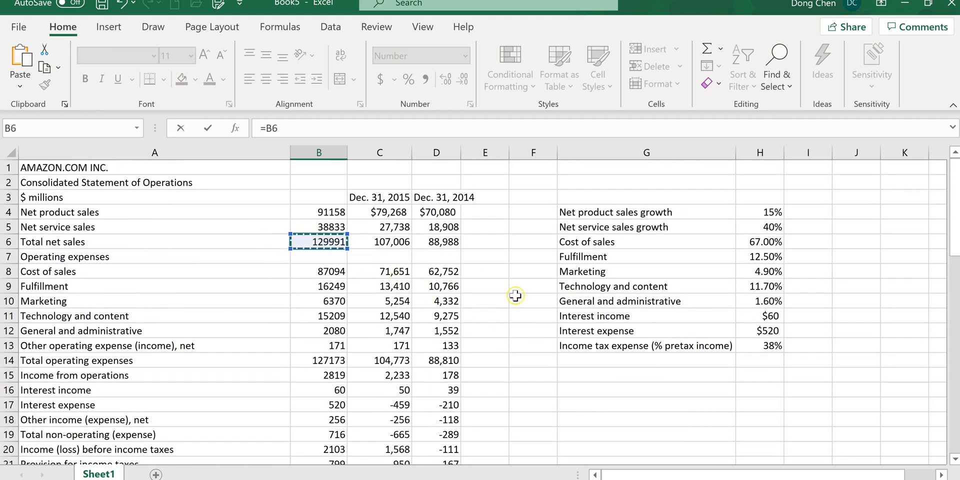
left_click(267, 126)
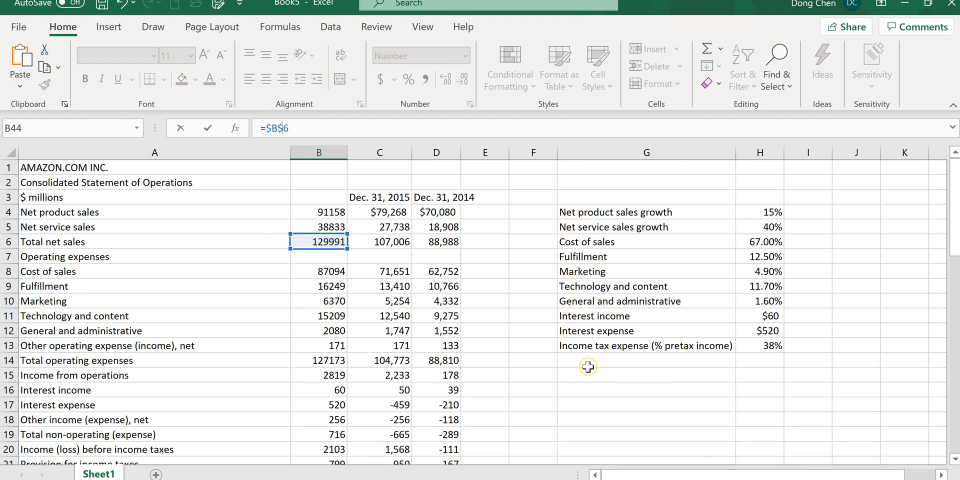
left_click_drag(955, 250, 954, 395)
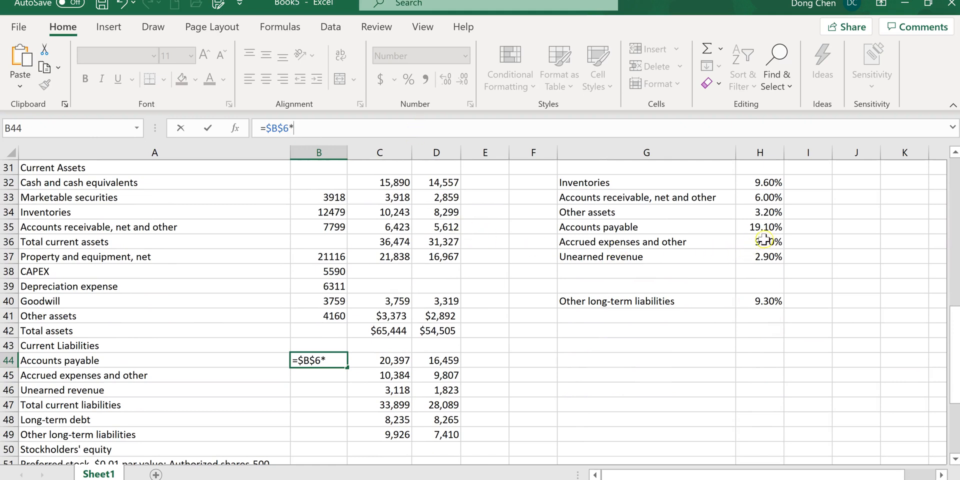
left_click(777, 228)
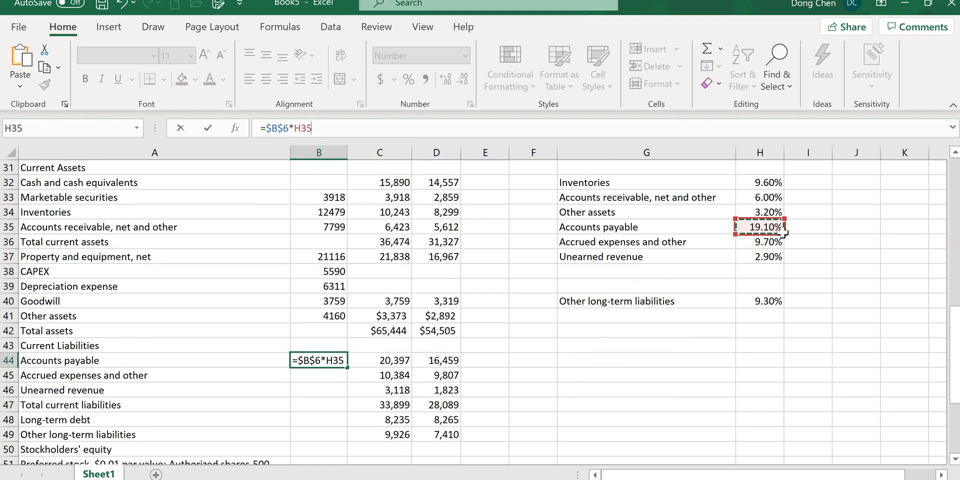
key("Return")
left_click(346, 367)
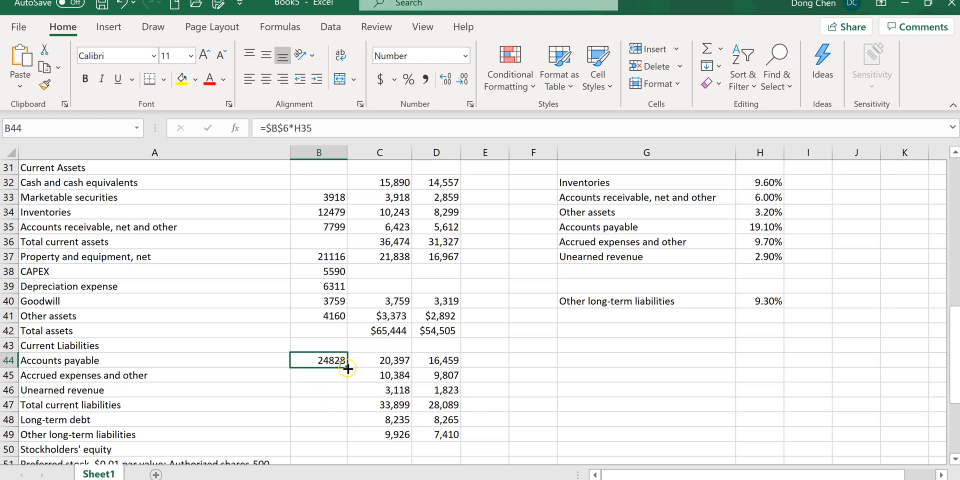
left_click_drag(349, 373, 347, 397)
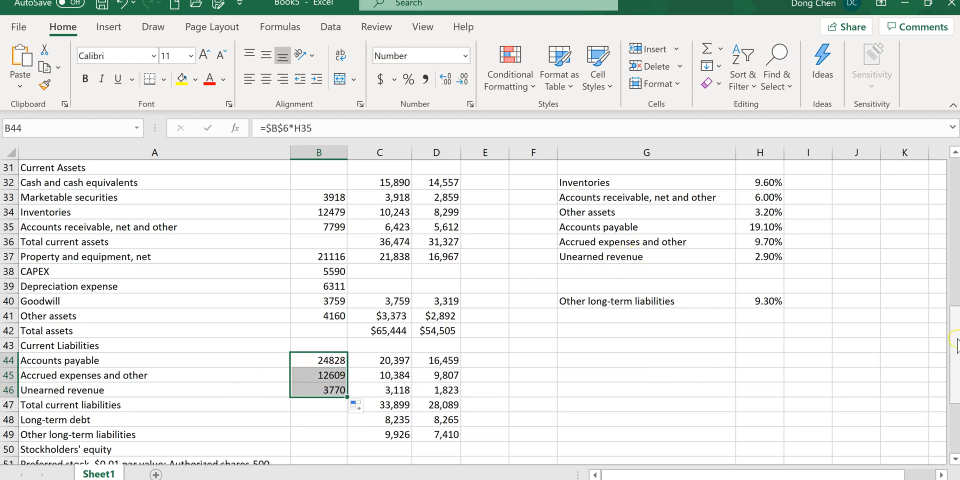
Step: Total the forecast current liabilities in B47 with =SUM(B44:B46)
scroll(530, 372, "down", 3)
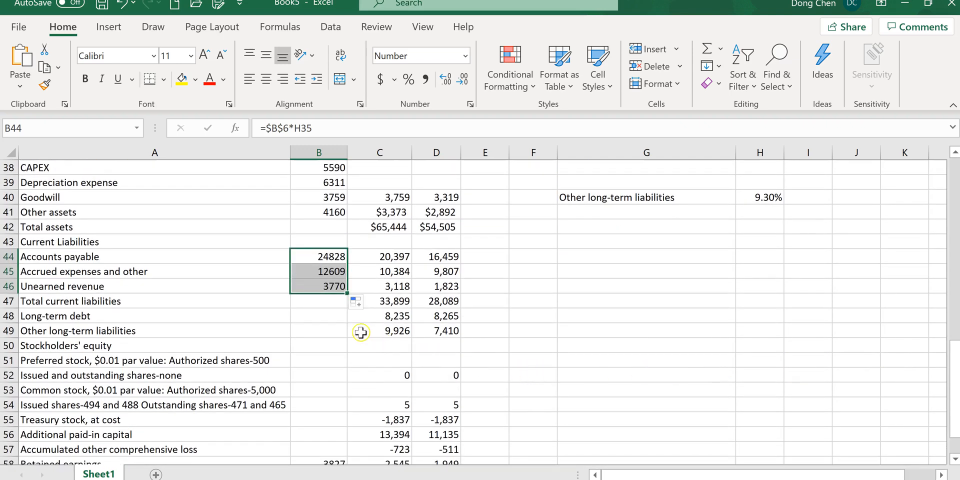
left_click(331, 302)
type("=sum(")
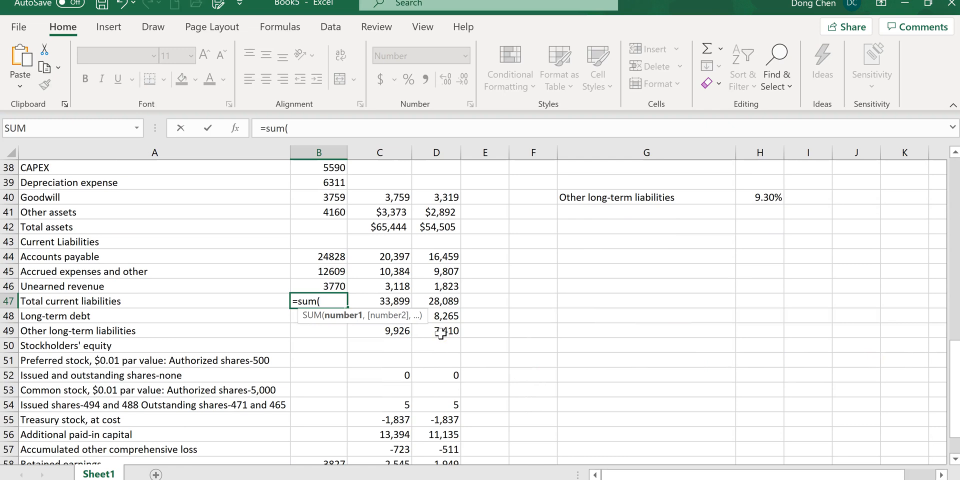
left_click(331, 257)
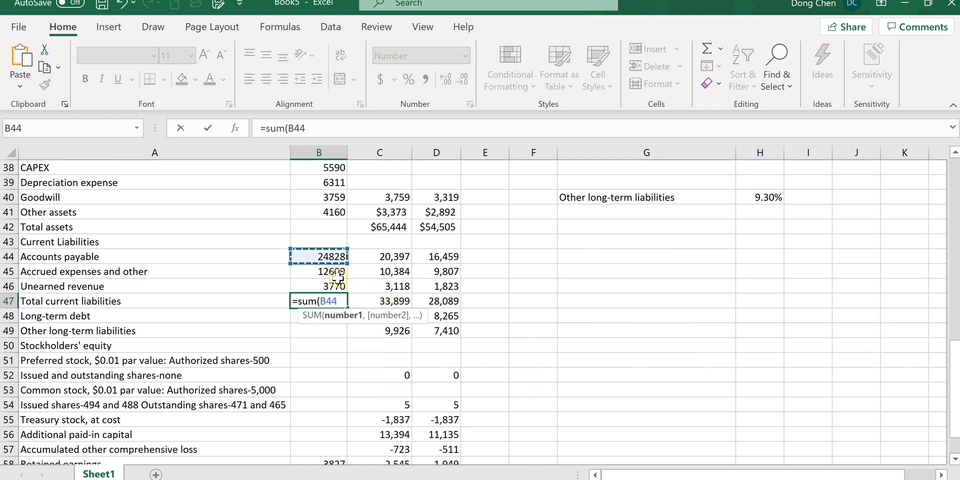
left_click(336, 289, "shift")
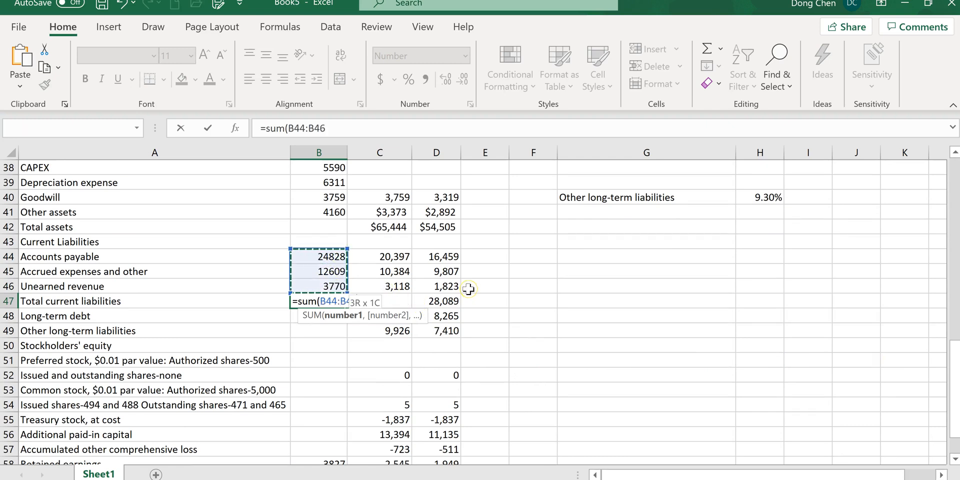
type(")")
key("Return")
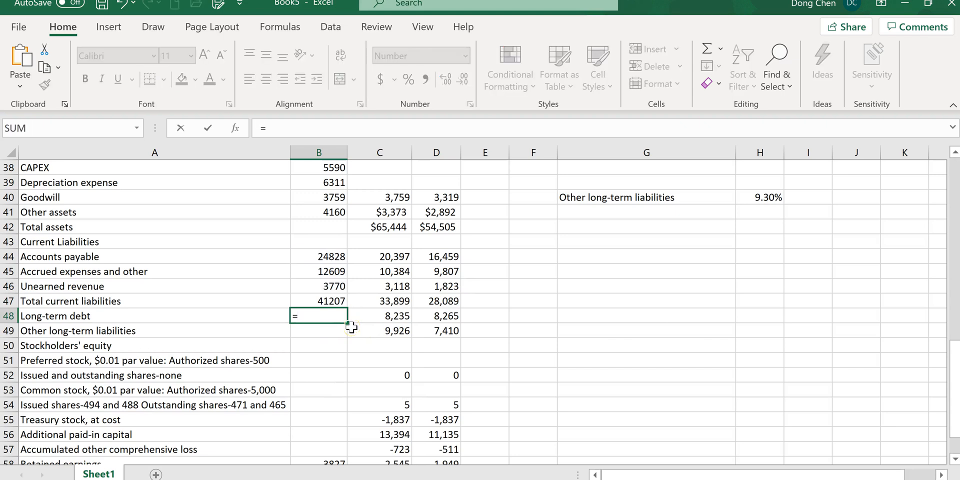
Step: Check the debt repayment on the quiz page and calculate forecast long-term debt in B48 as =C48-238
left_click(404, 316)
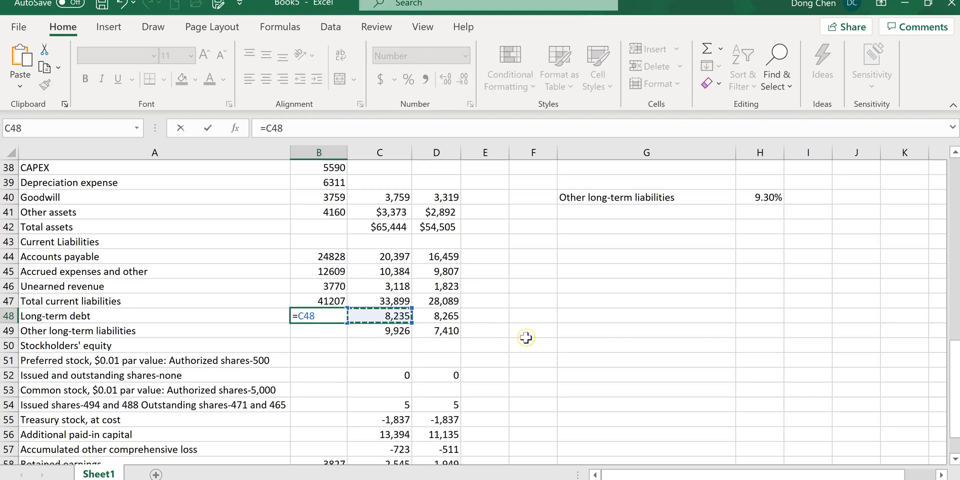
key("alt+Tab")
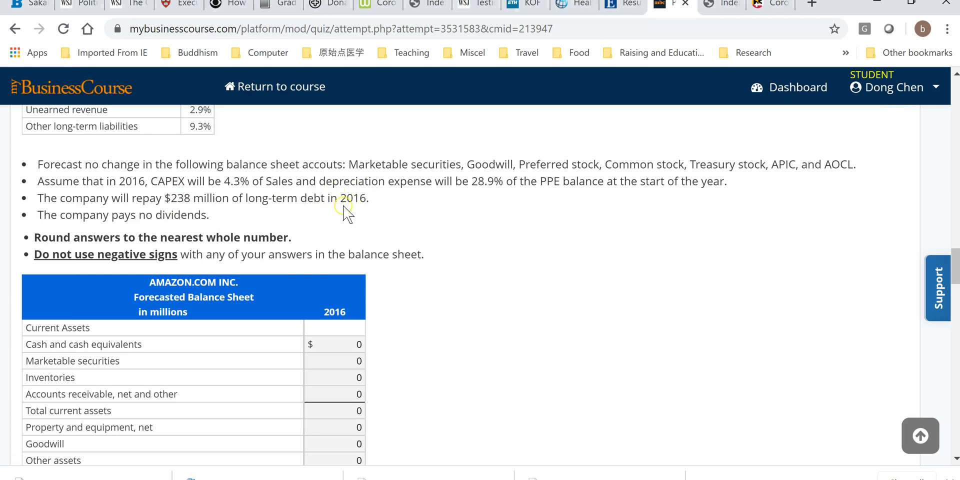
key("alt+Tab")
type("-")
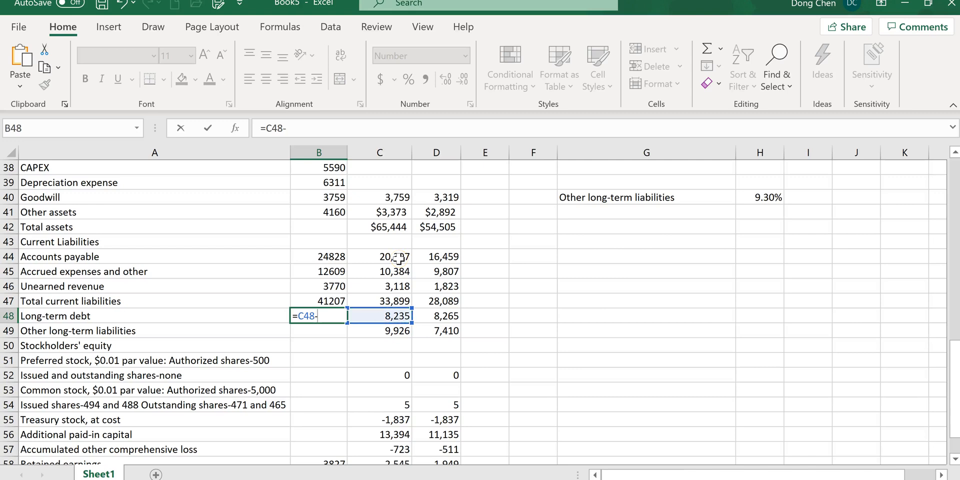
key("Return")
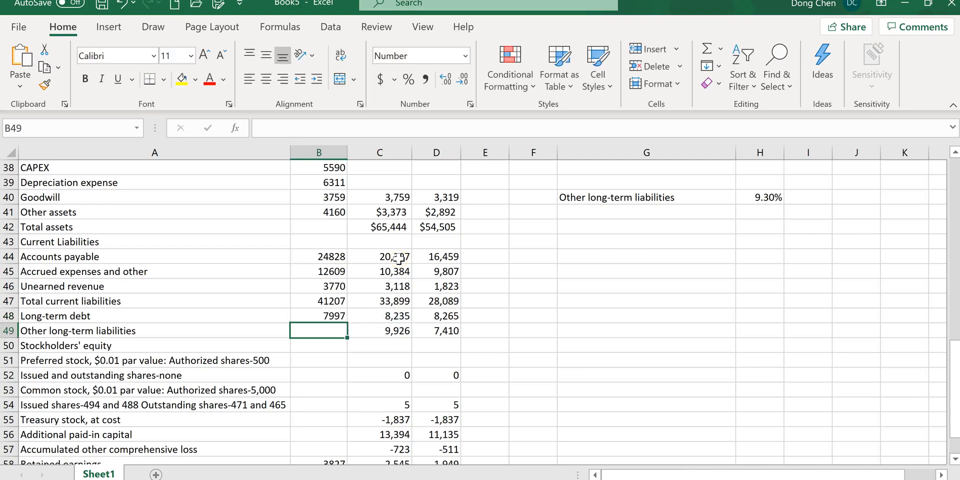
Step: Calculate forecast other long-term liabilities in B49 as total net sales times their percentage, =B6*H40
left_click(334, 326)
type("=")
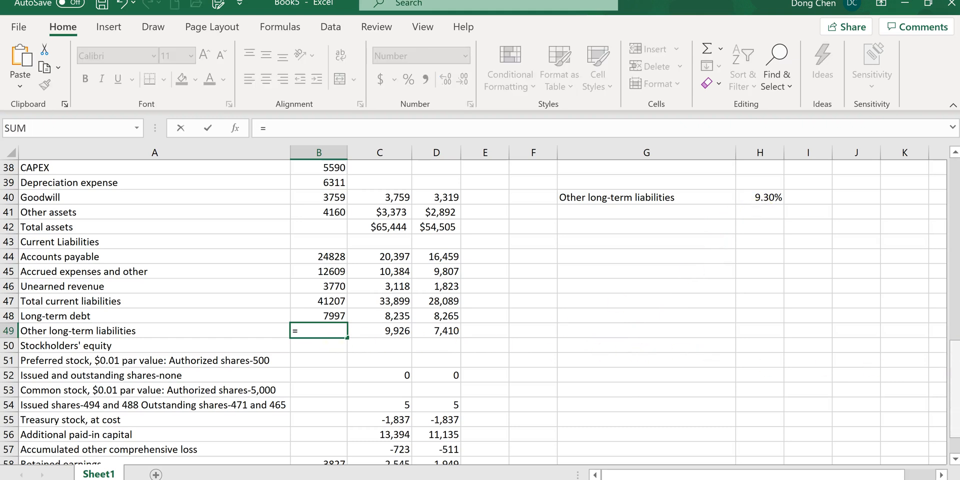
left_click_drag(956, 389, 956, 223)
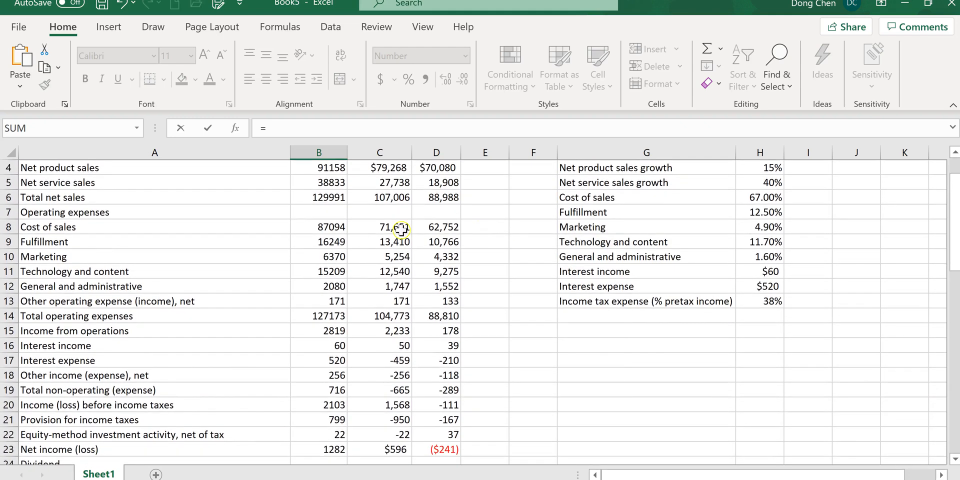
left_click(341, 198)
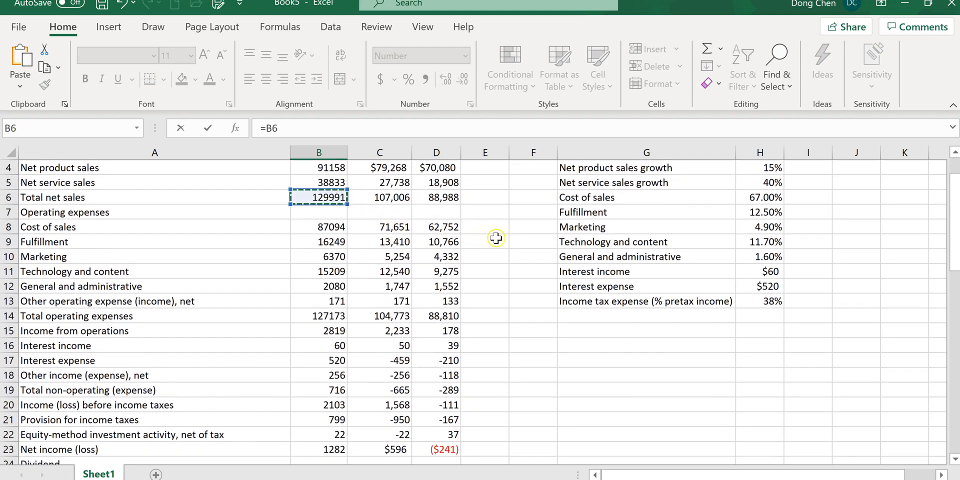
type("*")
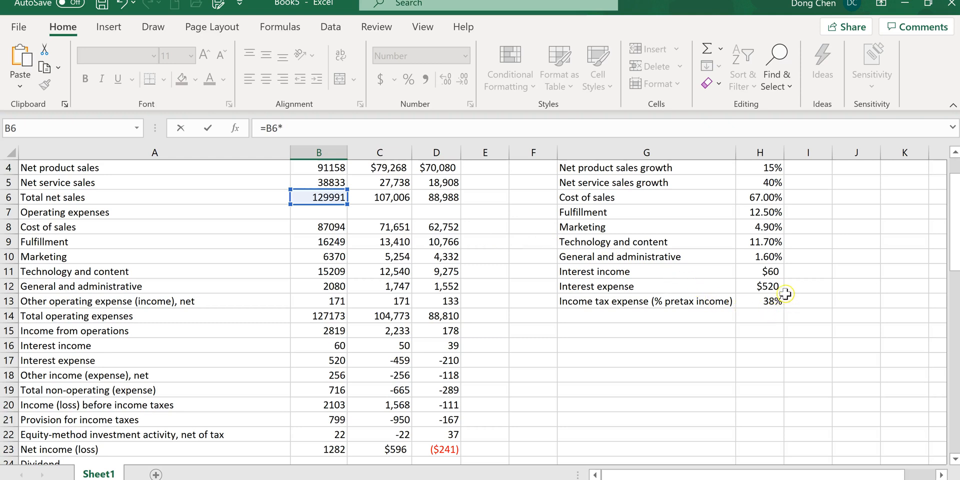
left_click_drag(954, 225, 954, 363)
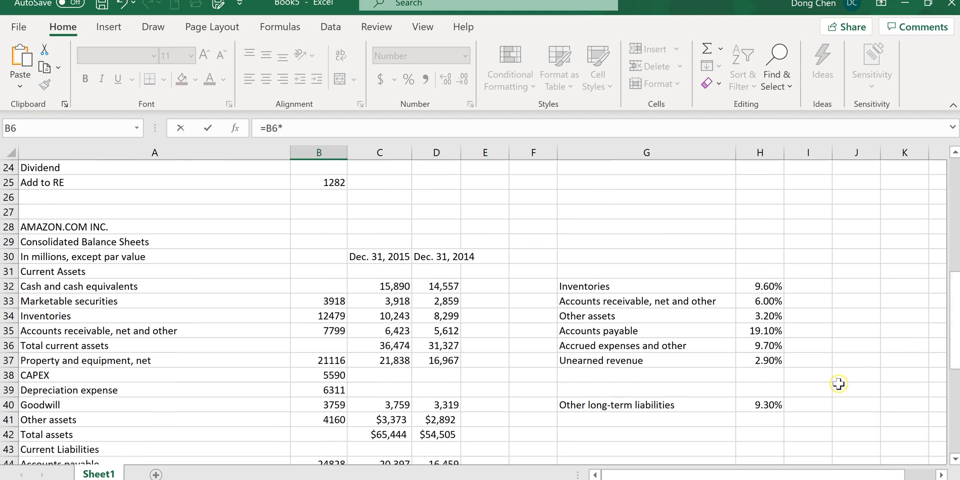
left_click(765, 406)
left_click_drag(957, 348, 955, 401)
key("Return")
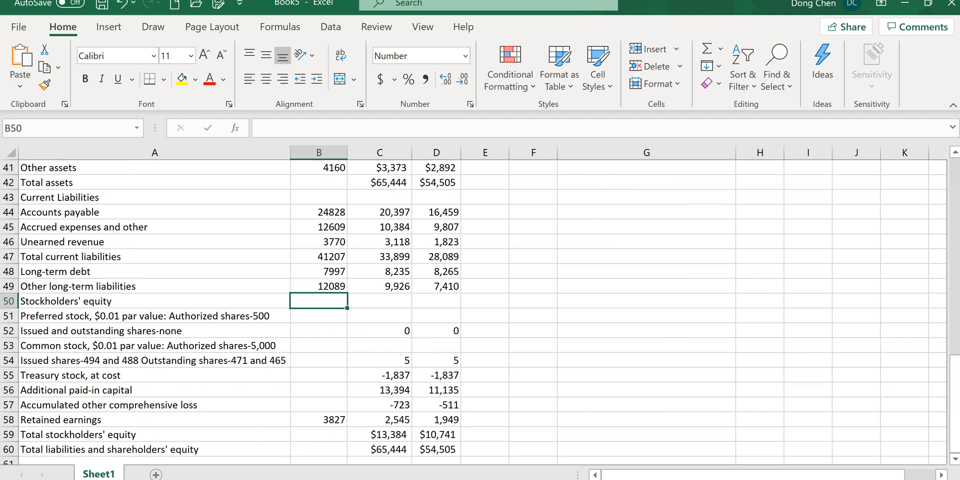
Step: Check the no-change accounts on the quiz page and set forecast preferred stock in B52 to =C52
left_click(330, 405)
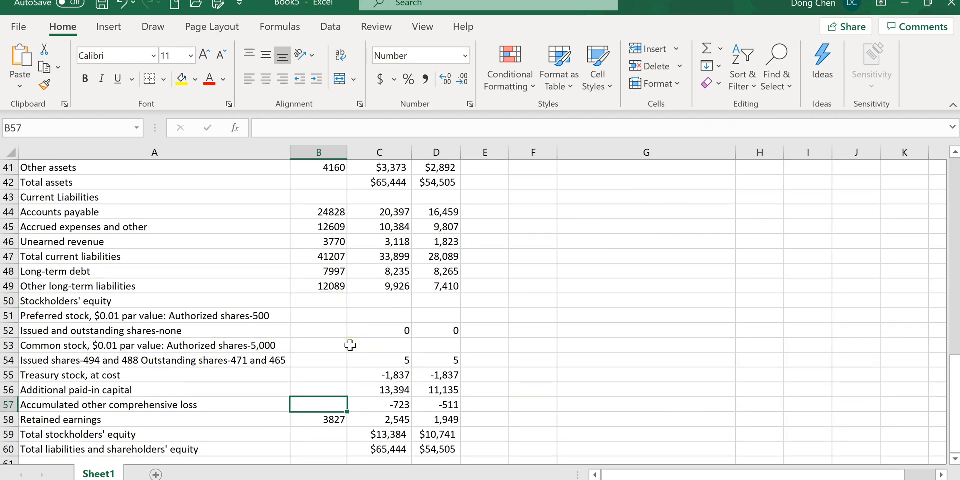
key("alt+Tab")
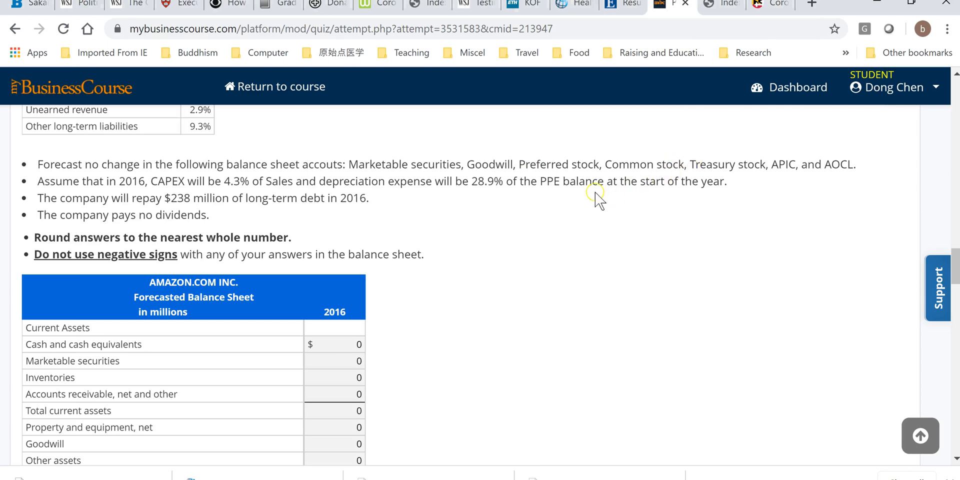
key("alt+Tab")
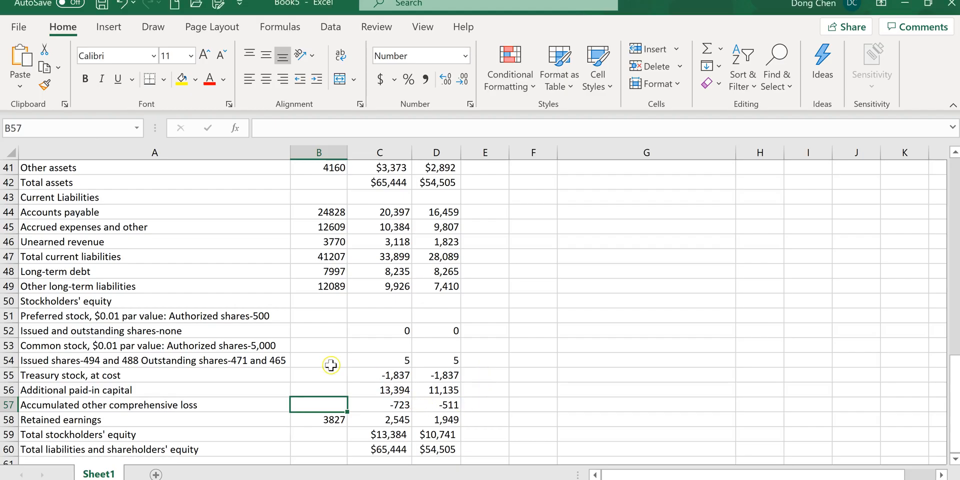
left_click(322, 328)
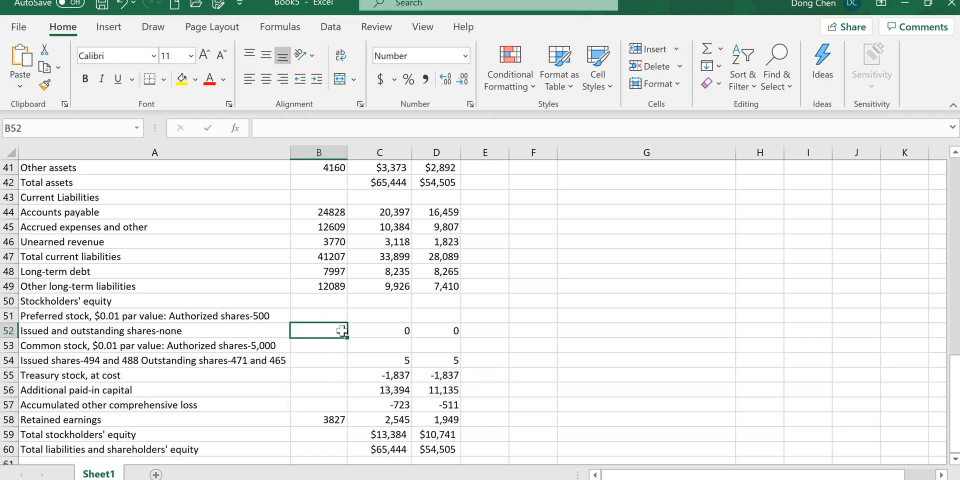
type("=")
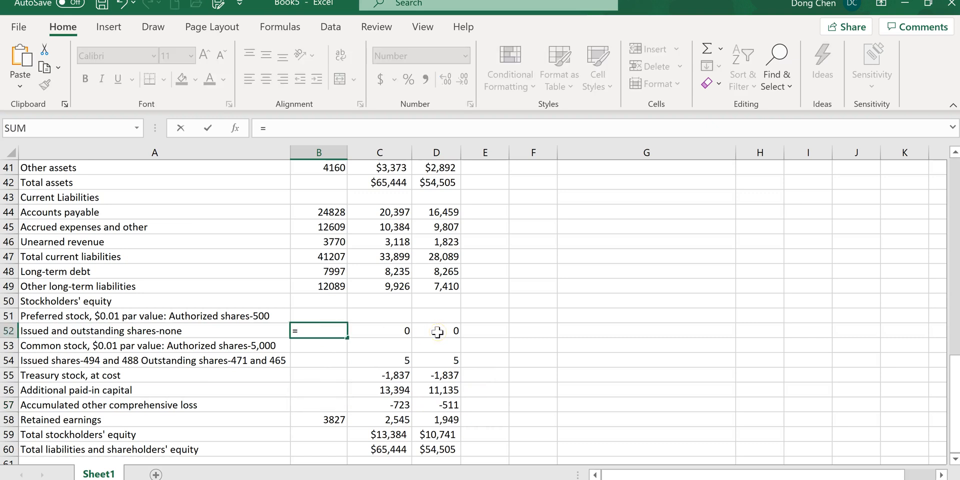
left_click(401, 331)
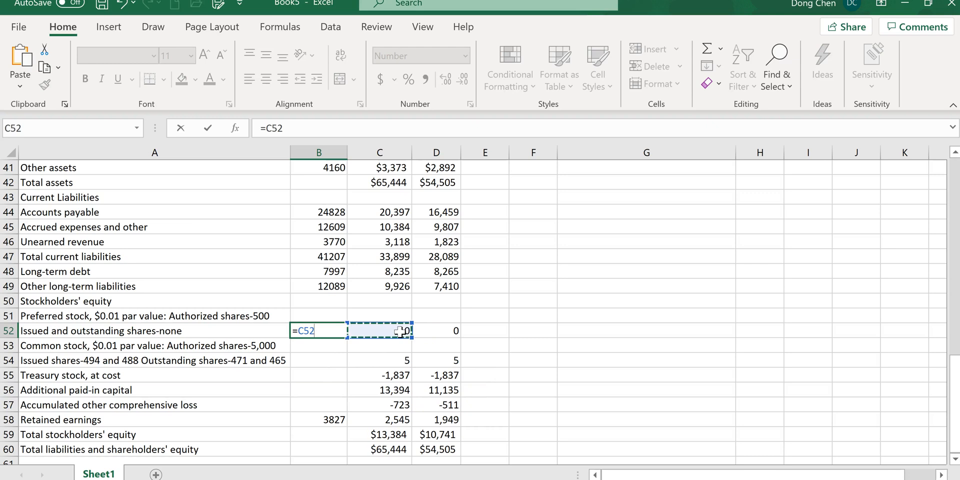
key("Return")
Step: Carry the 2015 common stock balance into the forecast by setting B54 to =C54
left_click(341, 360)
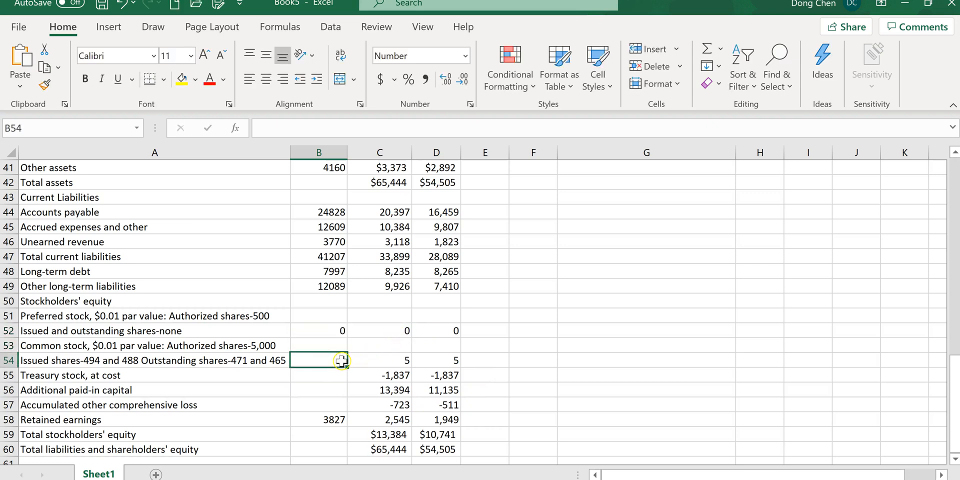
type("=")
left_click(390, 361)
key("Return")
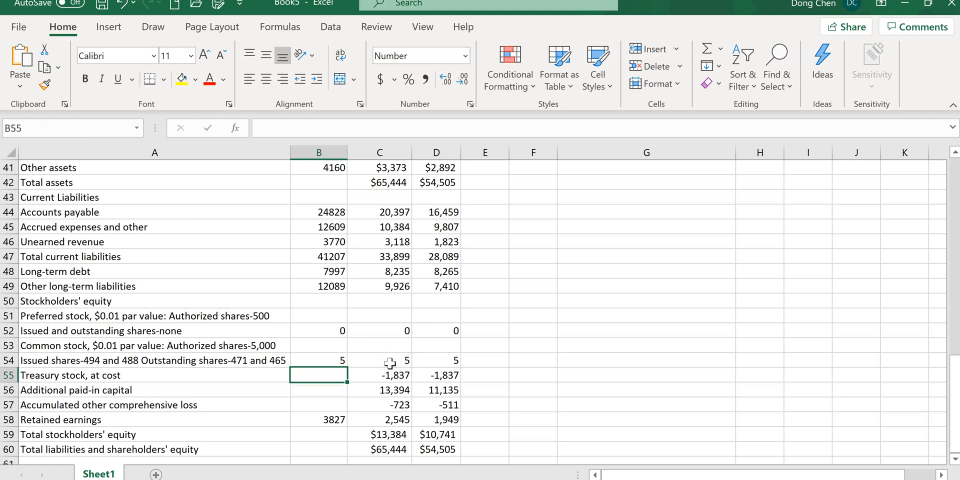
Step: Enter forecast treasury stock in B55 as the positive amount =1837
type("=")
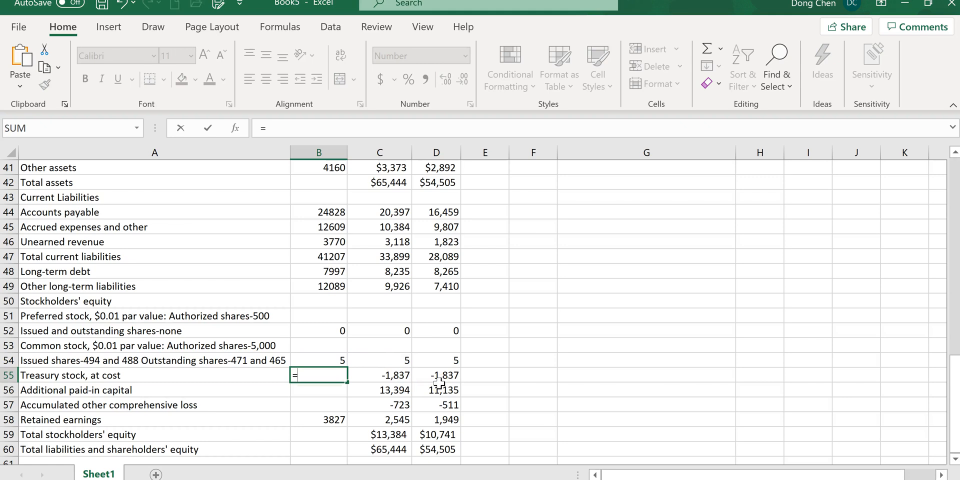
type("1837")
key("Return")
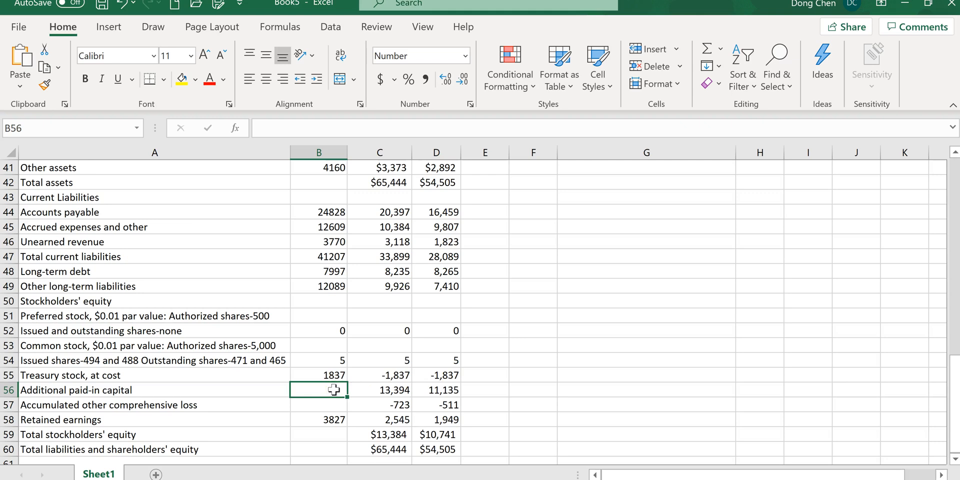
Step: Set forecast additional paid-in capital in B56 to =C56 and accumulated other comprehensive loss in B57 to =723
type("=")
left_click(385, 390)
key("Return")
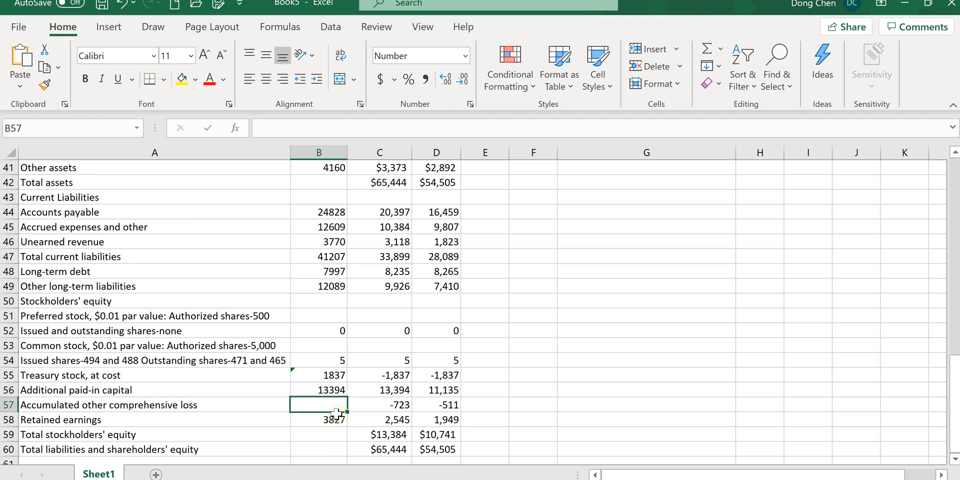
type("=723")
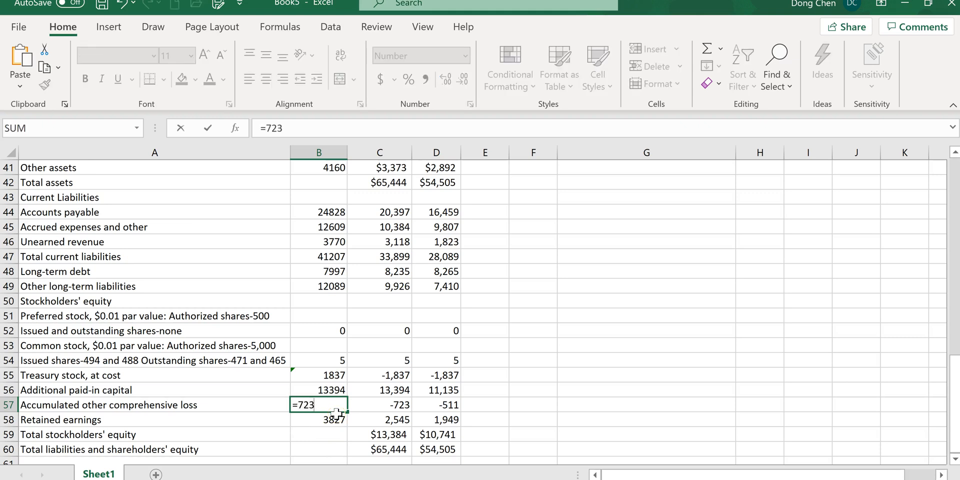
key("Return")
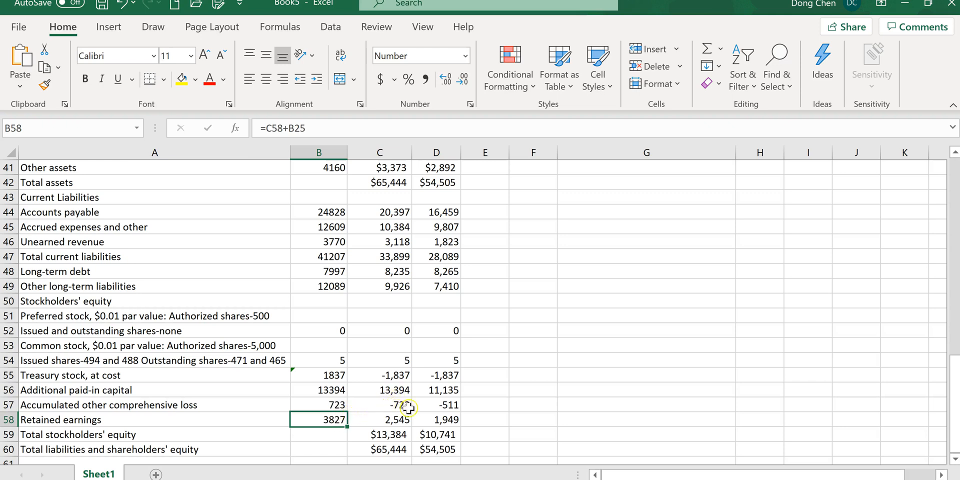
Step: Calculate forecast total stockholders' equity in B59 with =B52+B54-B55+B56-B57+B58, subtracting treasury stock and accumulated other comprehensive loss
left_click(327, 433)
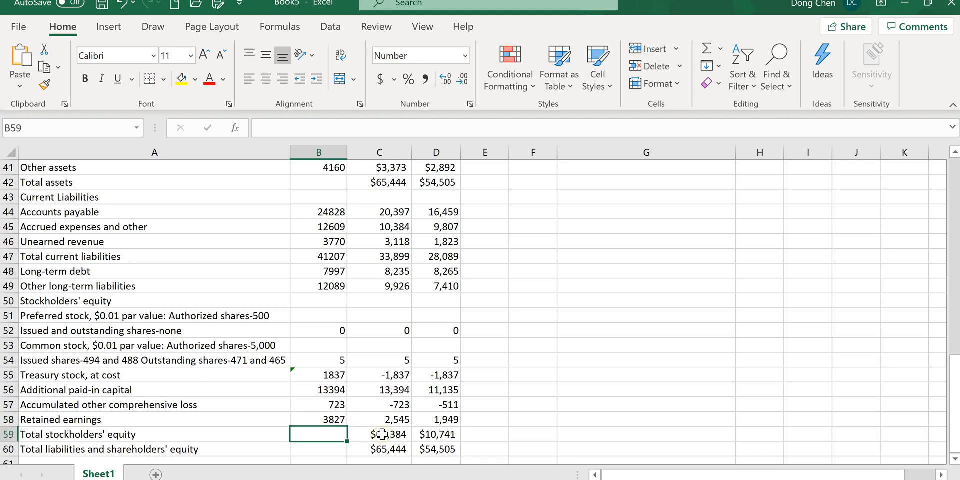
type("=")
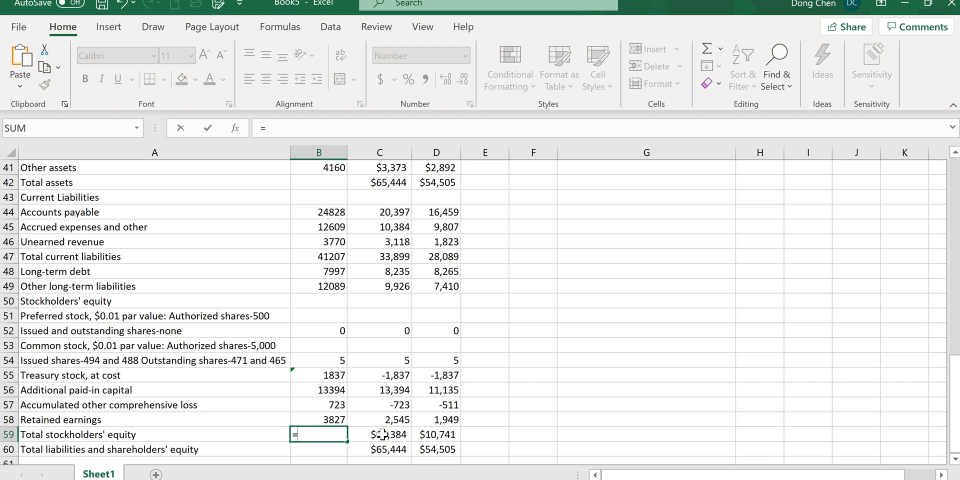
left_click(337, 333)
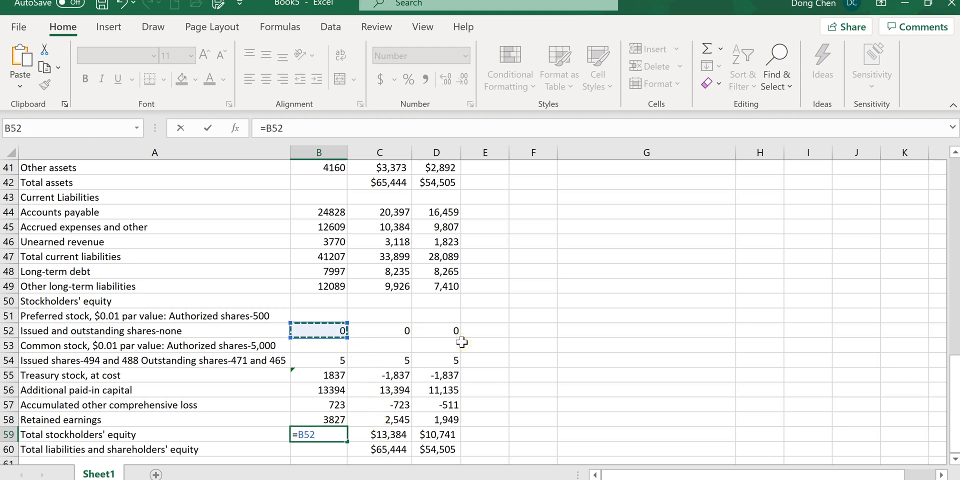
type("+")
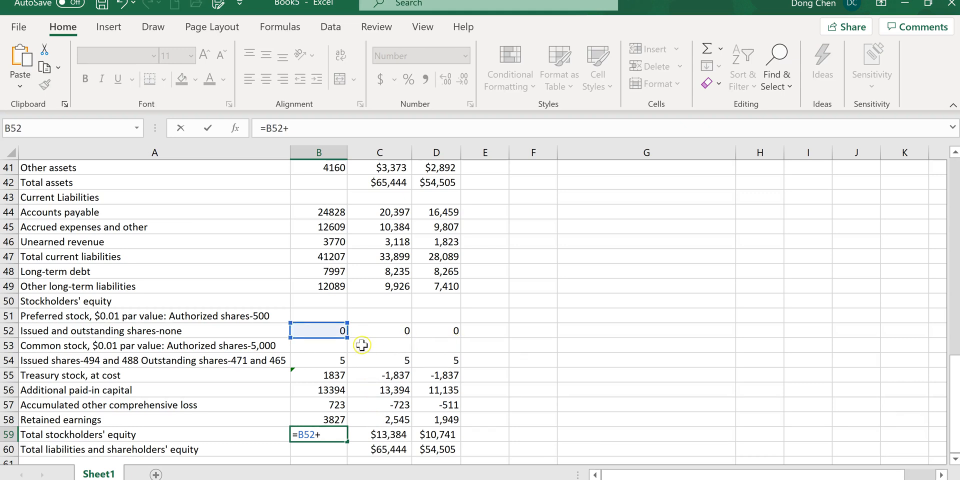
left_click(332, 360)
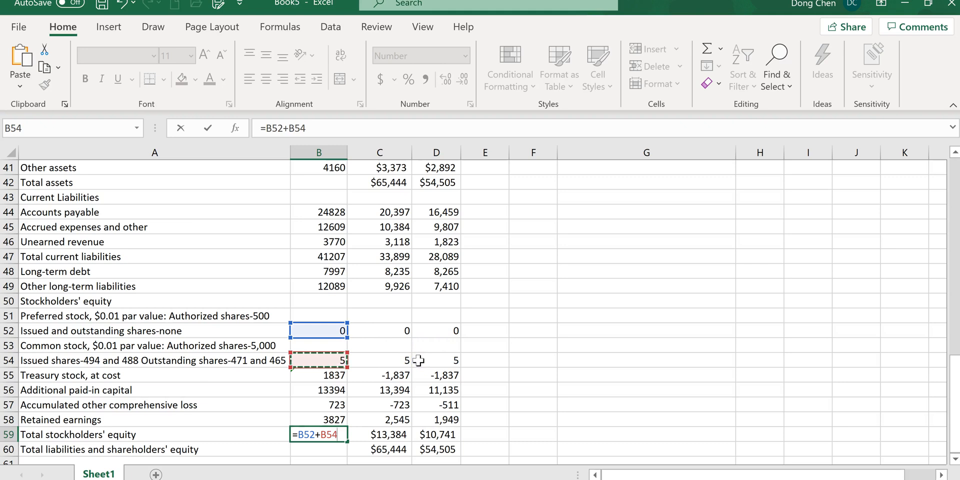
type("-")
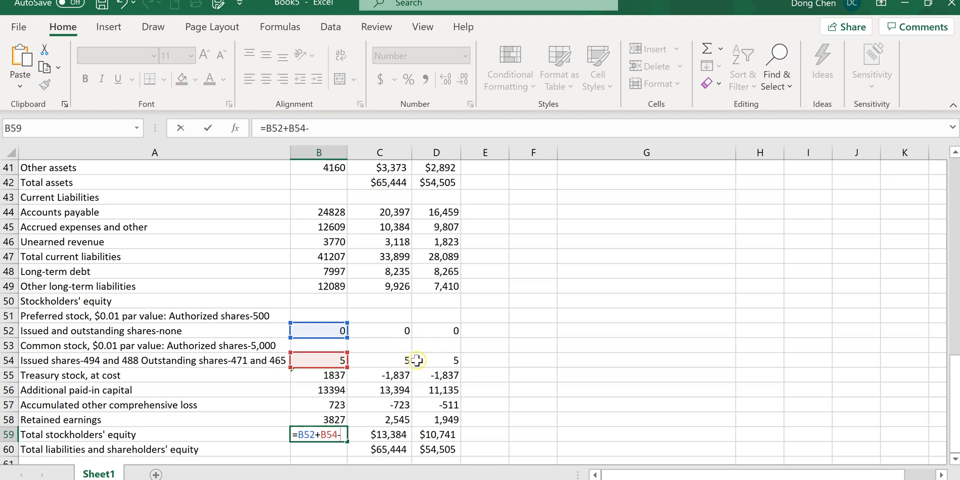
left_click(320, 375)
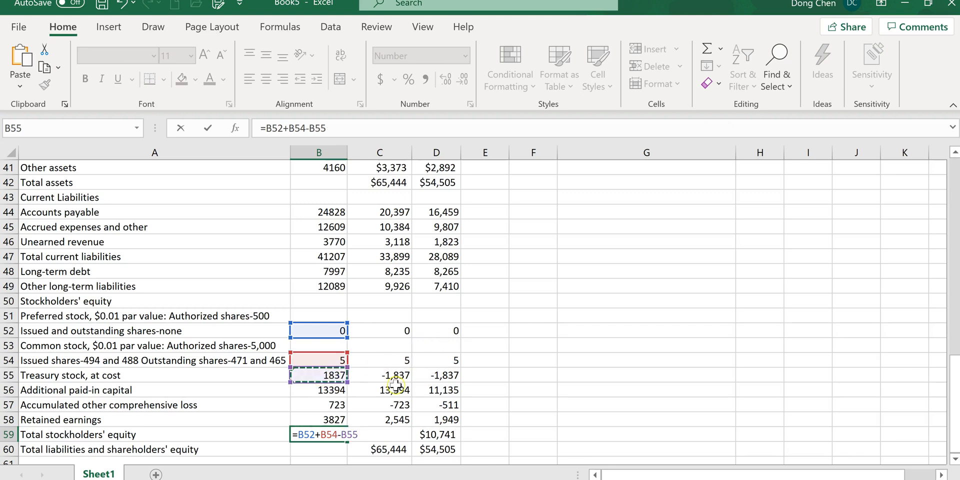
type("+")
left_click(314, 391)
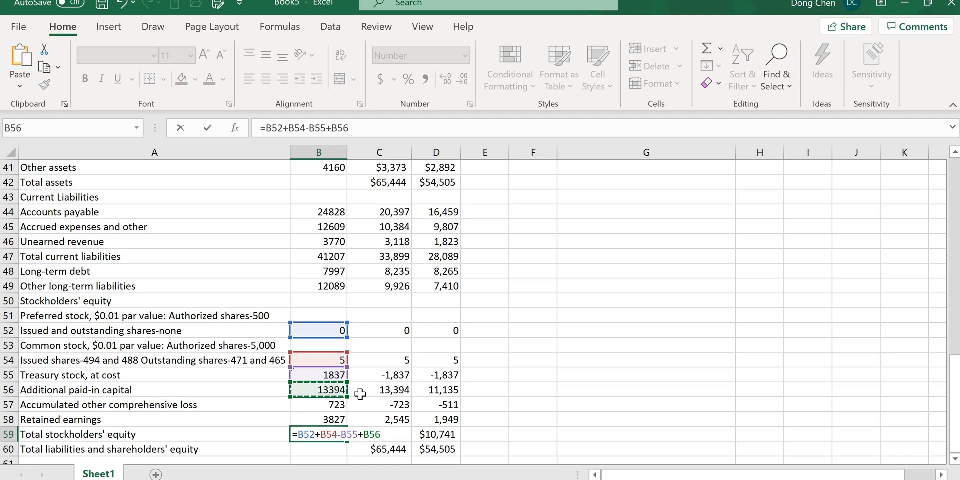
type("-")
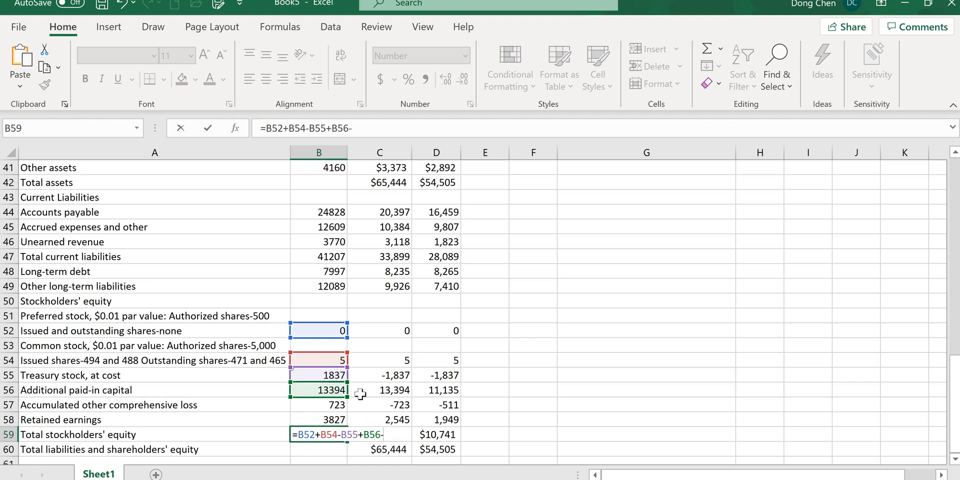
left_click(325, 405)
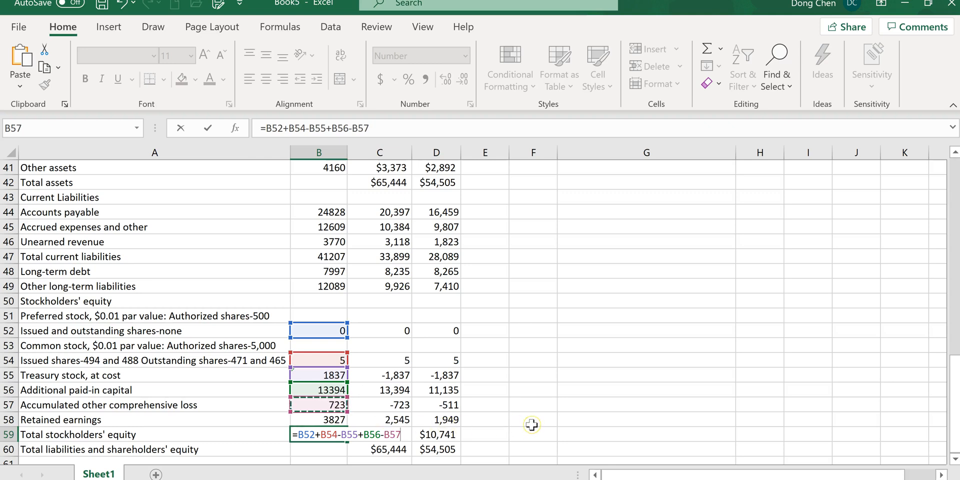
type("+")
left_click(322, 420)
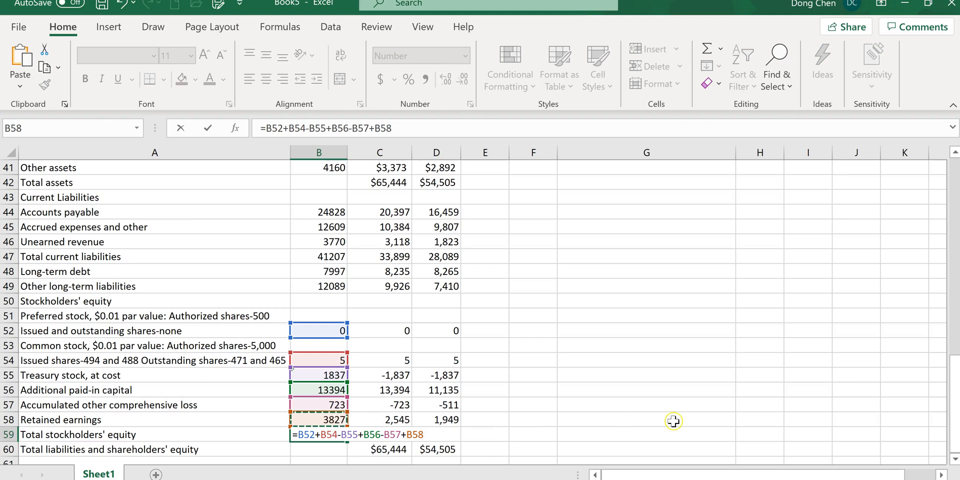
key("Return")
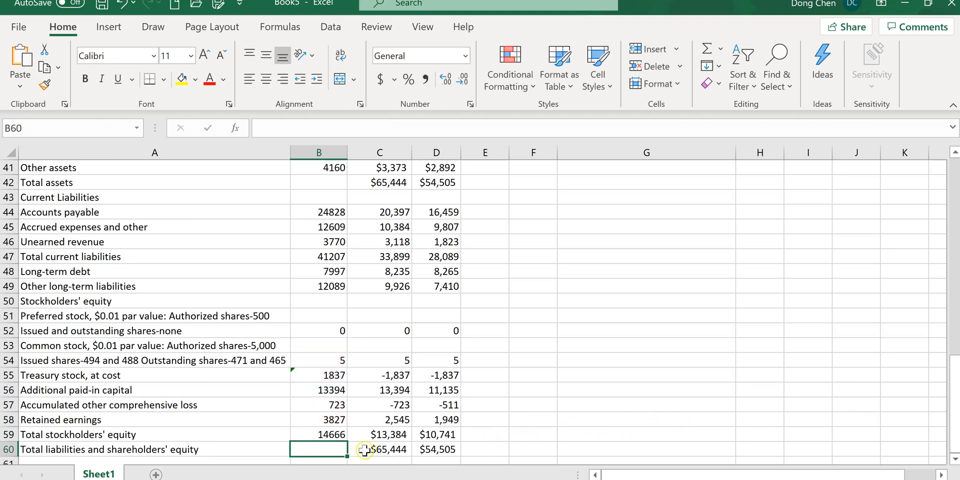
Step: Calculate forecast total liabilities and shareholders' equity in B60 with =B47+B48+B49+B59
type("=")
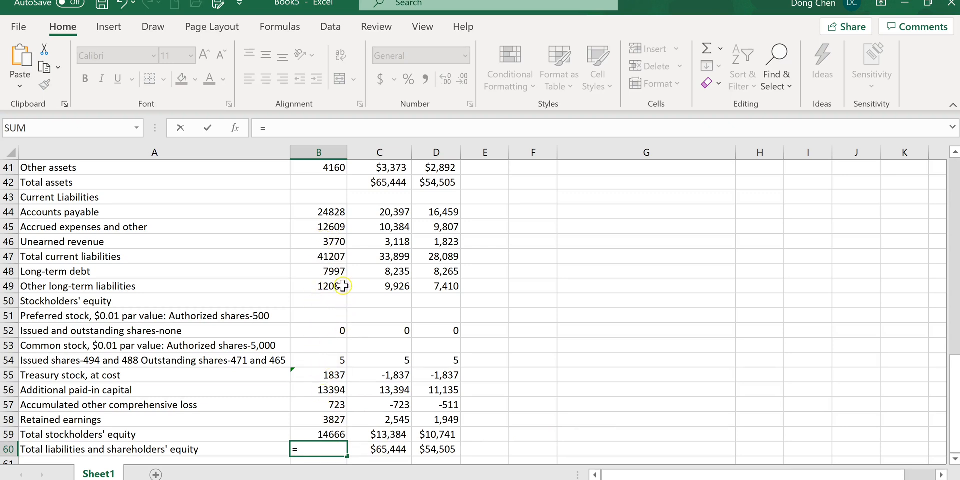
left_click(326, 258)
type("+")
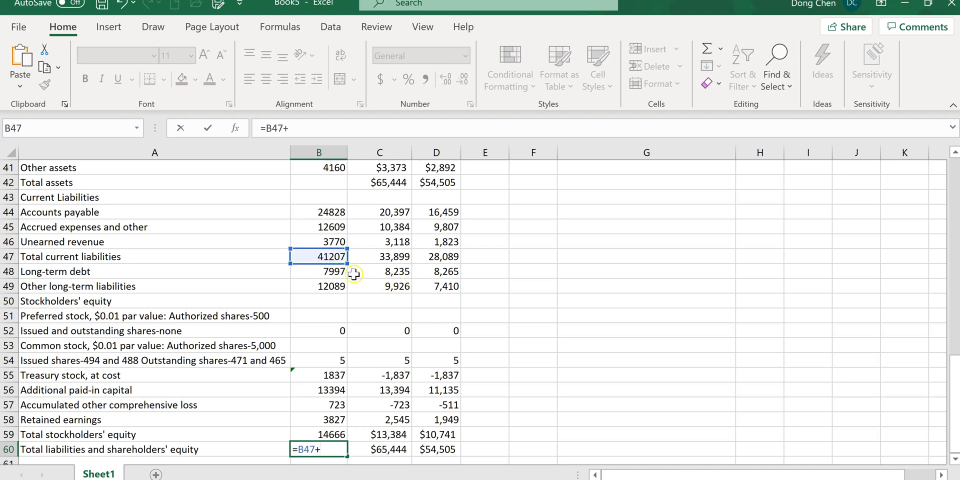
left_click(326, 271)
type("+")
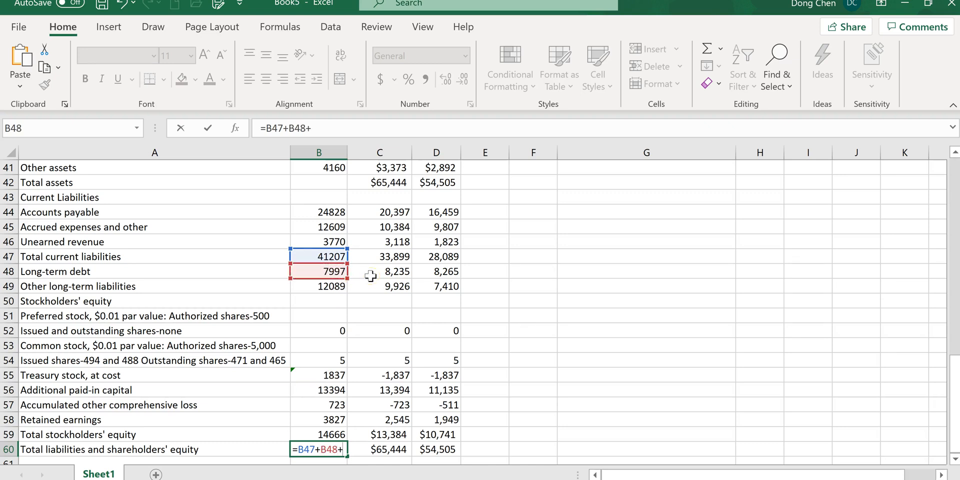
left_click(323, 286)
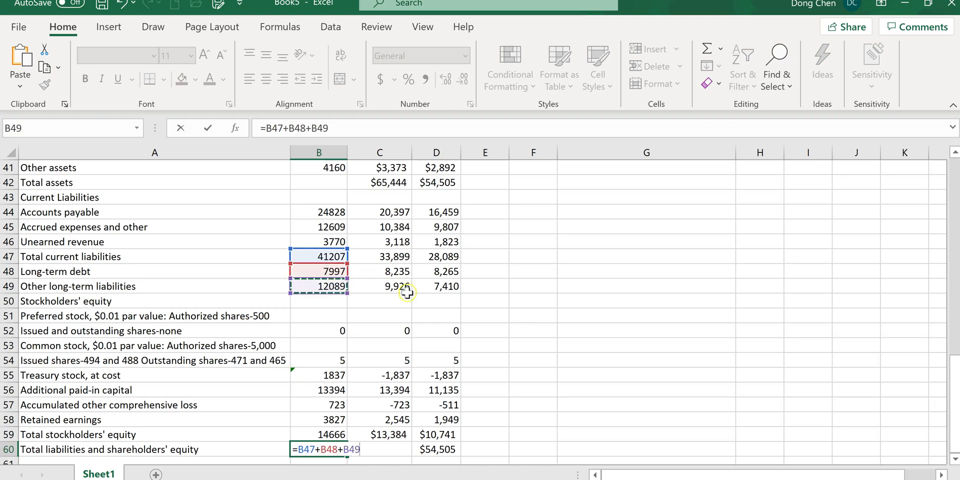
type("+")
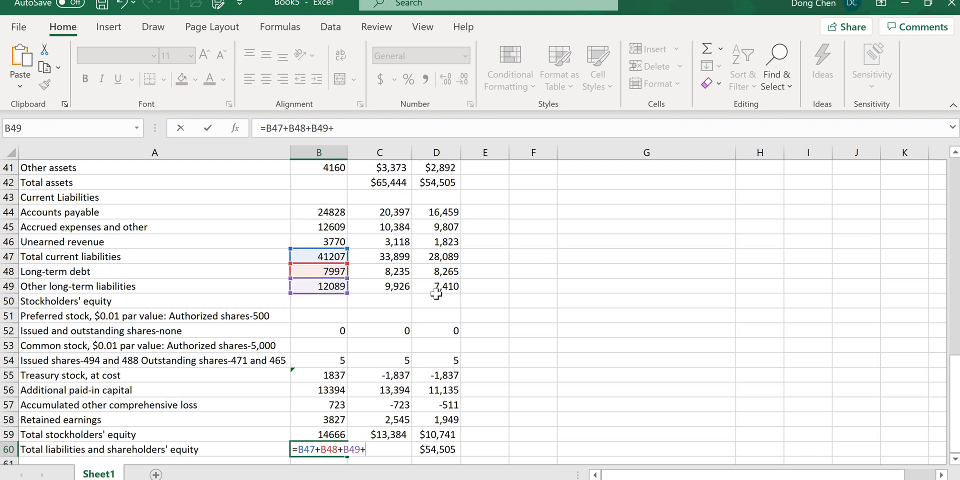
left_click(328, 435)
key("Return")
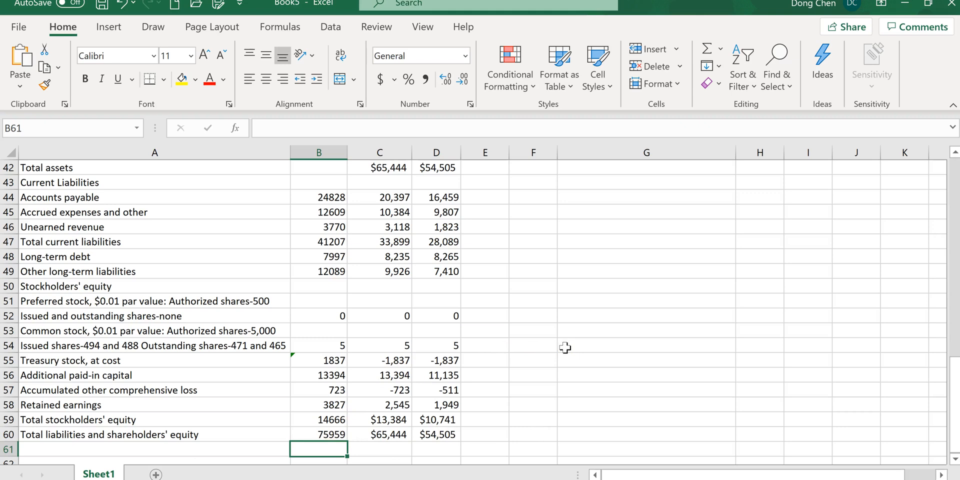
Step: Set forecast total assets in B42 equal to total liabilities and shareholders' equity with =B60
scroll(566, 347, "up", 4)
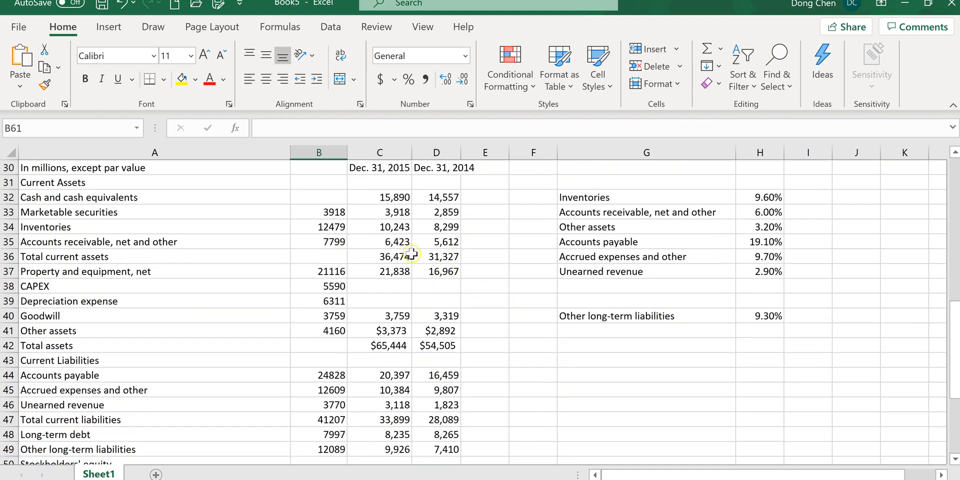
left_click(331, 212)
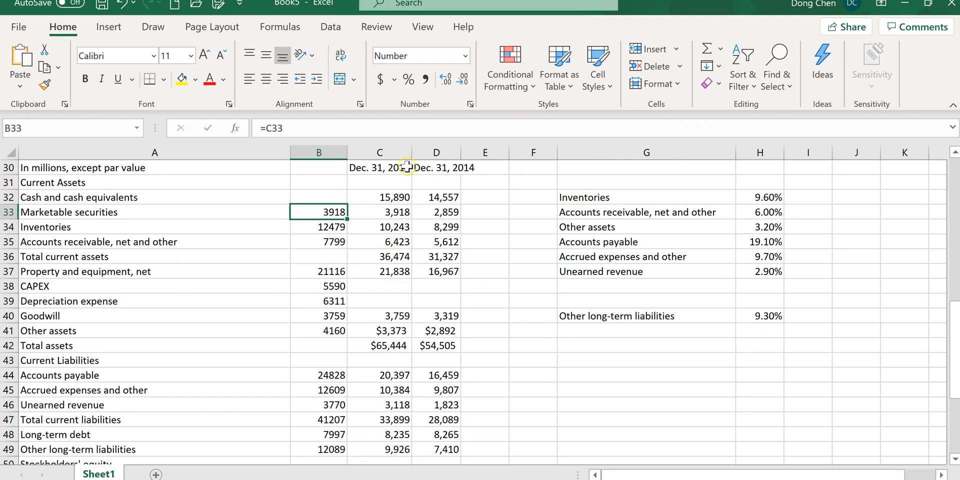
left_click(334, 196)
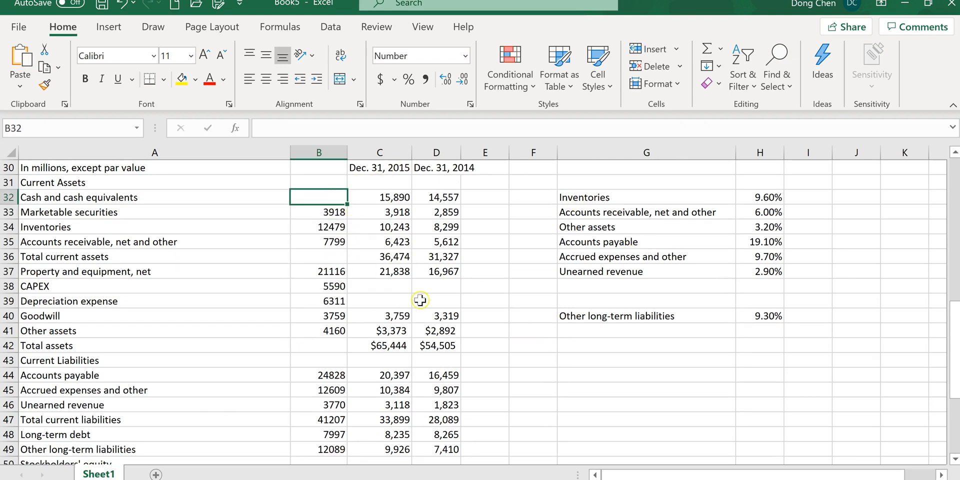
scroll(493, 342, "down", 4)
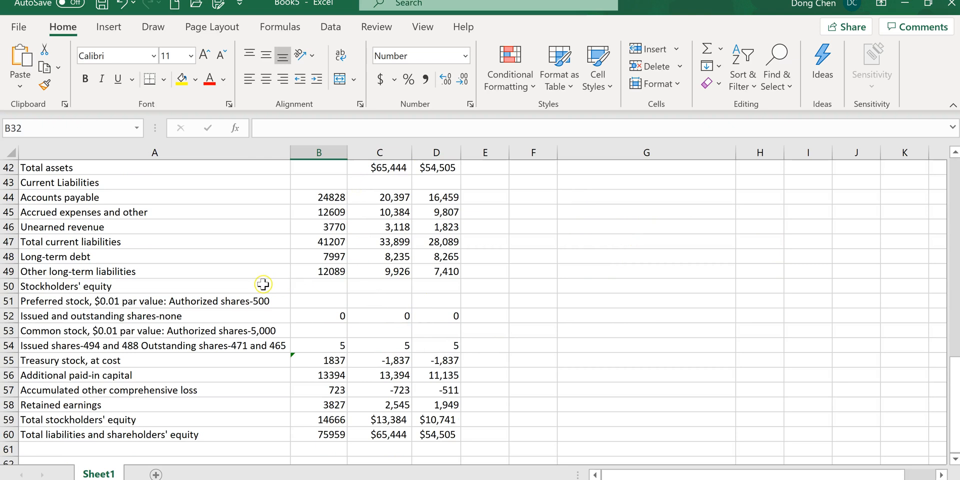
left_click(332, 167)
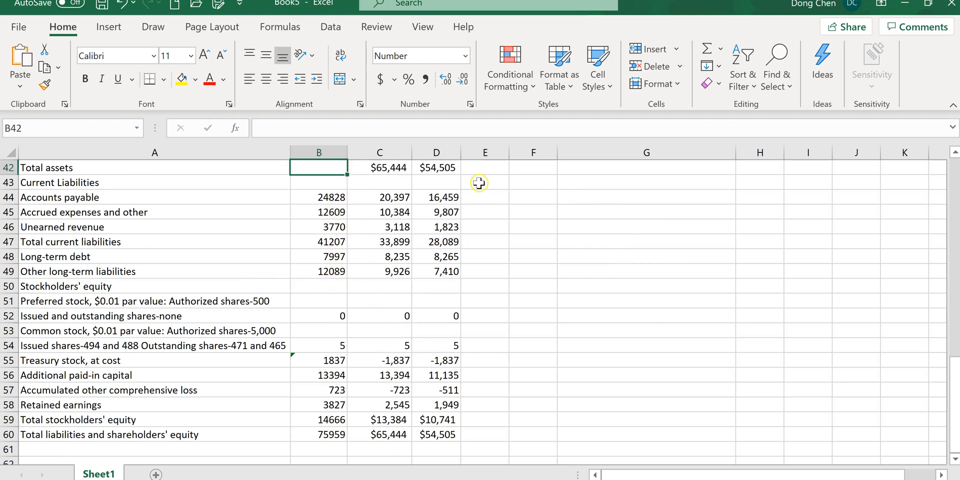
type("=")
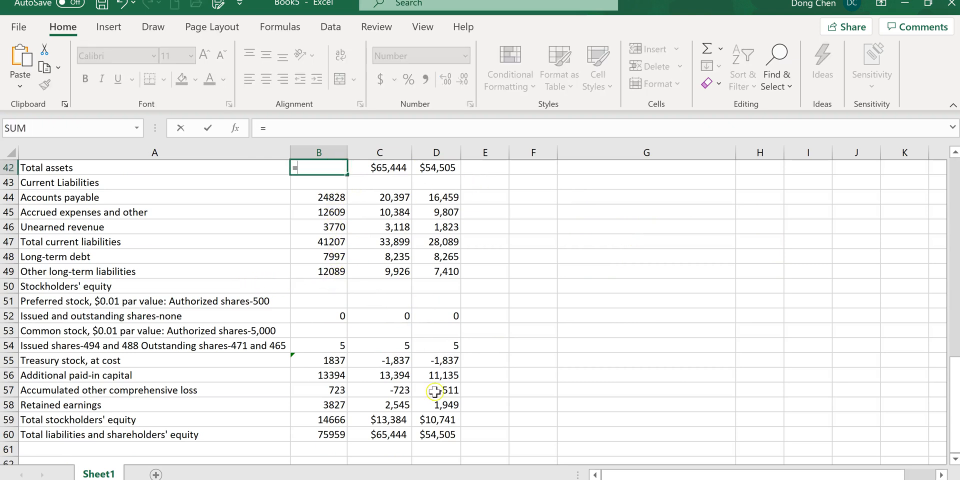
scroll(425, 390, "down", 6)
scroll(329, 204, "up", 4)
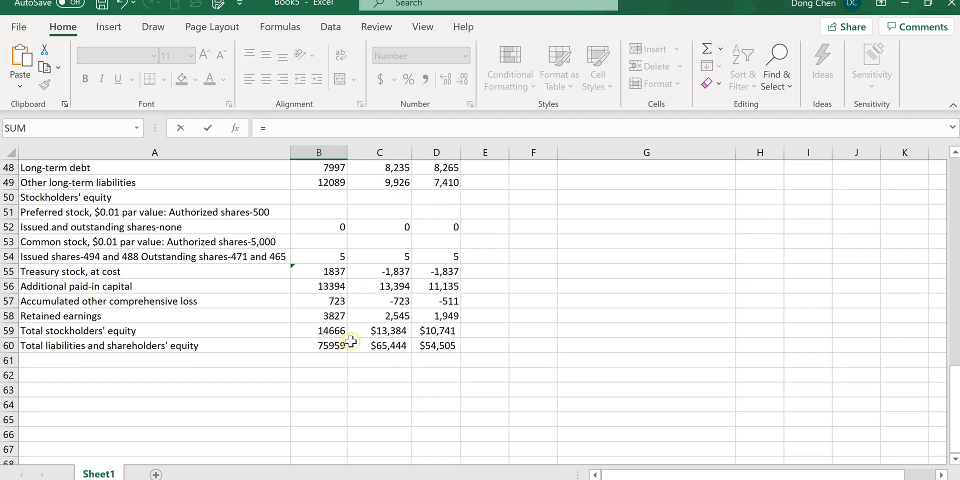
scroll(395, 341, "up", 2)
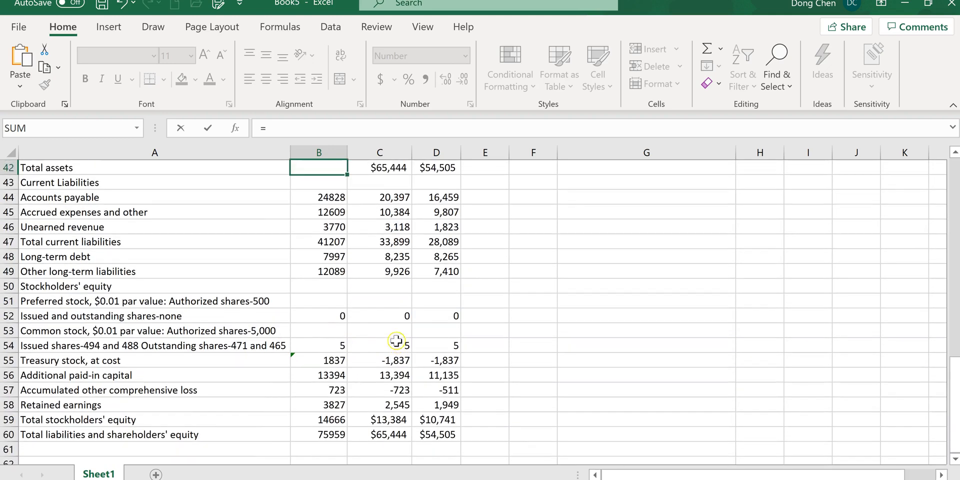
left_click(339, 434)
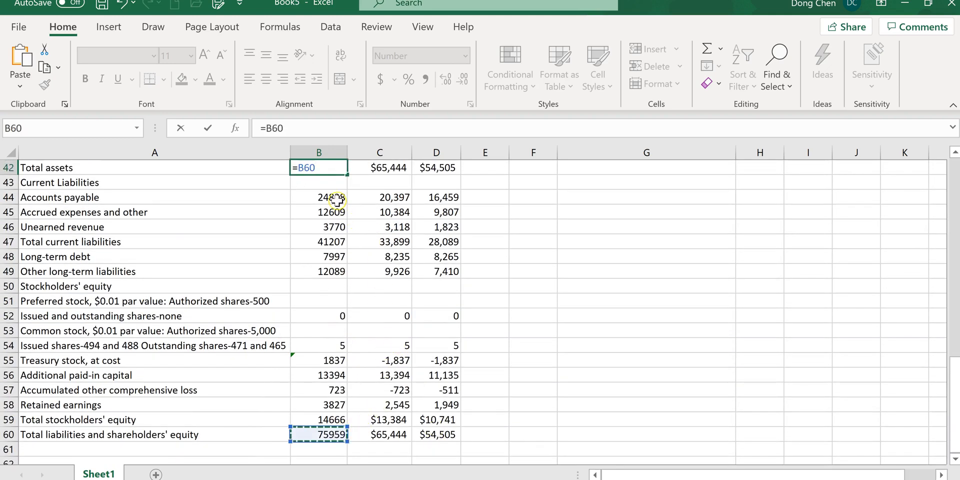
key("Return")
Step: Calculate forecast total current assets in B36 with =B42-B37-B40-B41, subtracting net property and equipment, goodwill and other assets from total assets
scroll(346, 199, "up", 4)
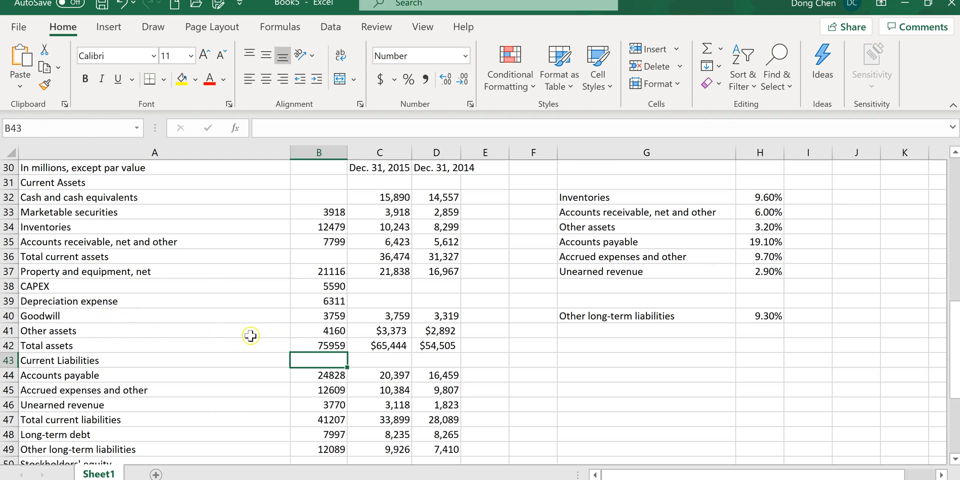
left_click(332, 257)
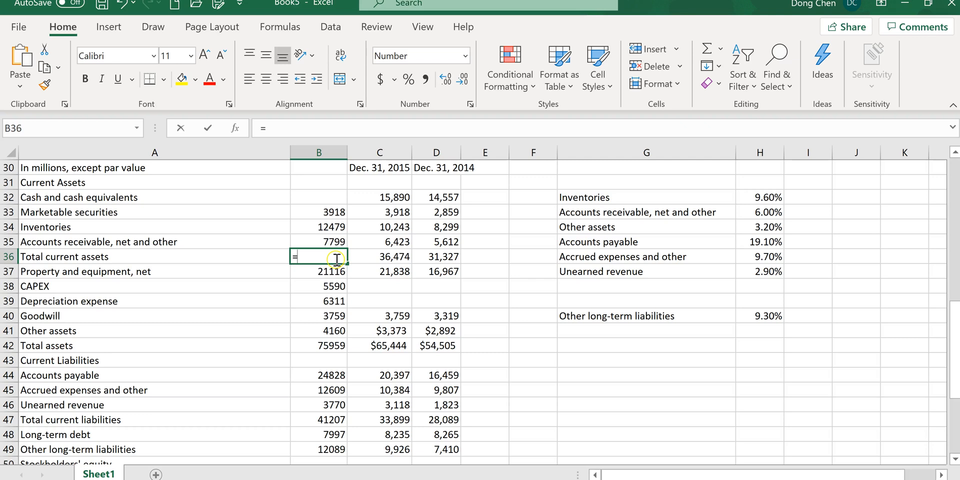
left_click(325, 350)
type("-")
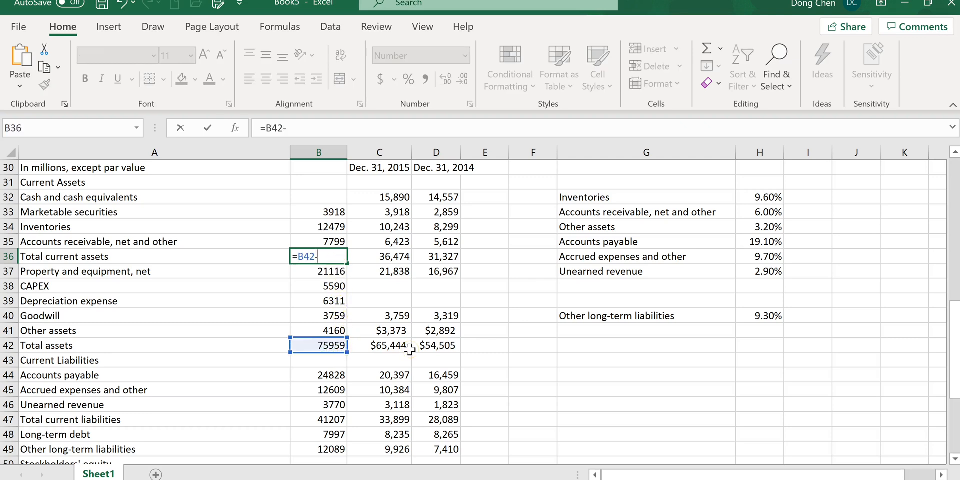
left_click(324, 274)
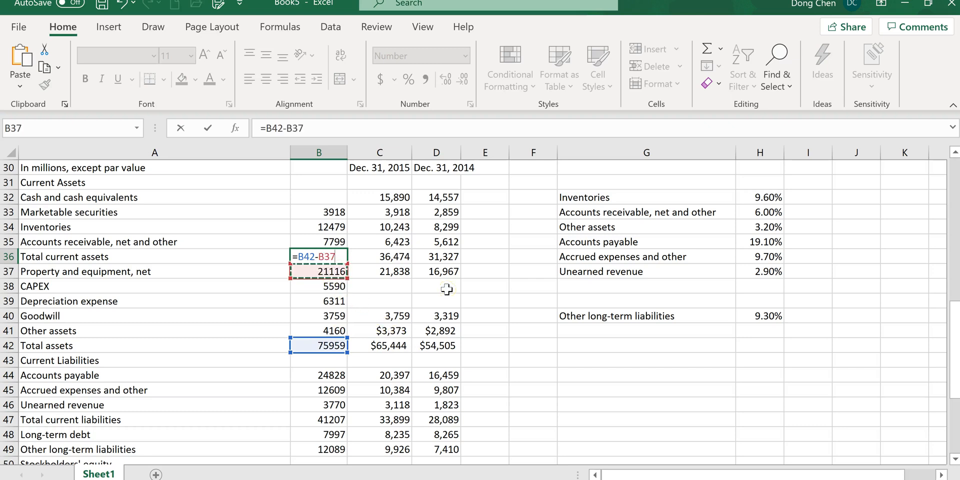
type("-")
left_click(338, 317)
type("-")
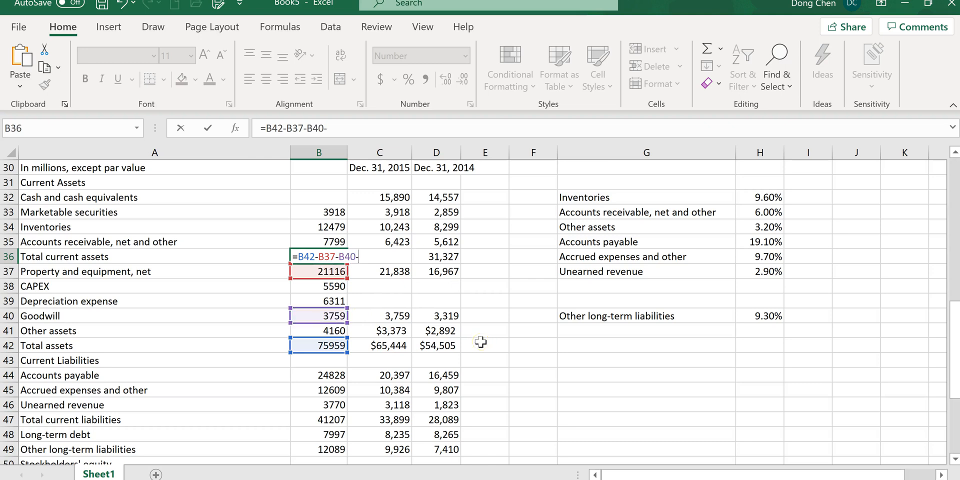
left_click(327, 330)
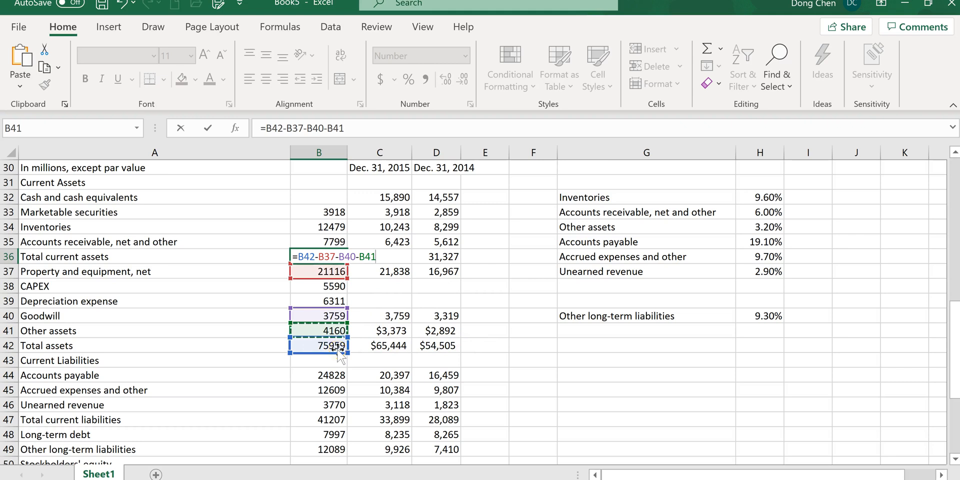
key("Return")
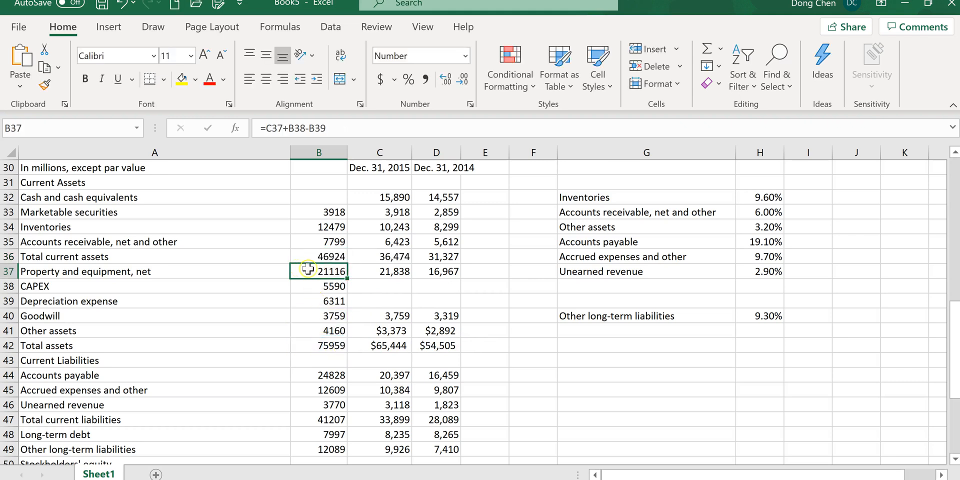
Step: Calculate forecast cash and cash equivalents in B32 as the balancing amount with =B36-B33-B34-B35
scroll(376, 295, "up", 2)
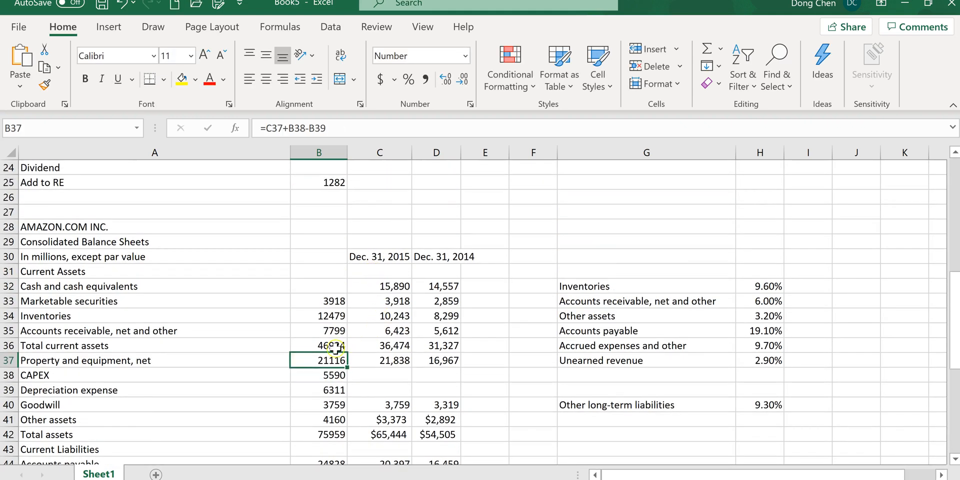
left_click(322, 348)
left_click(330, 284)
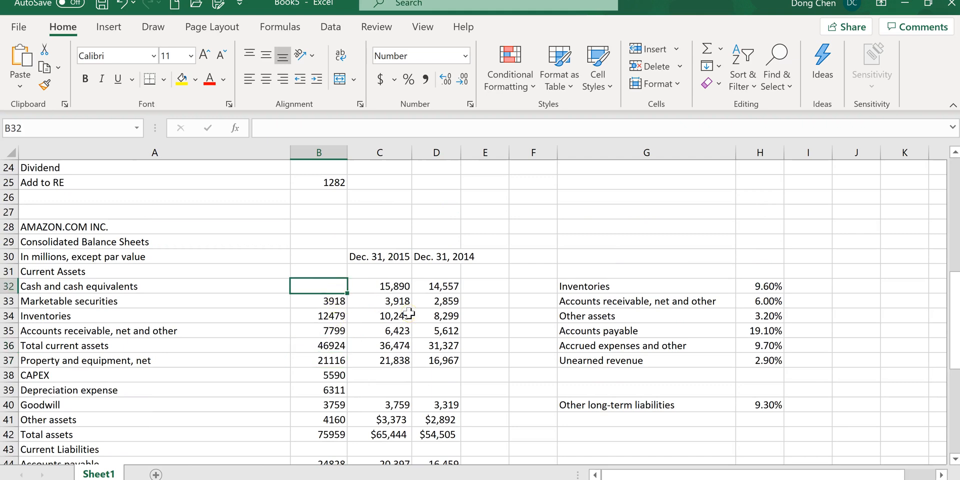
type("=")
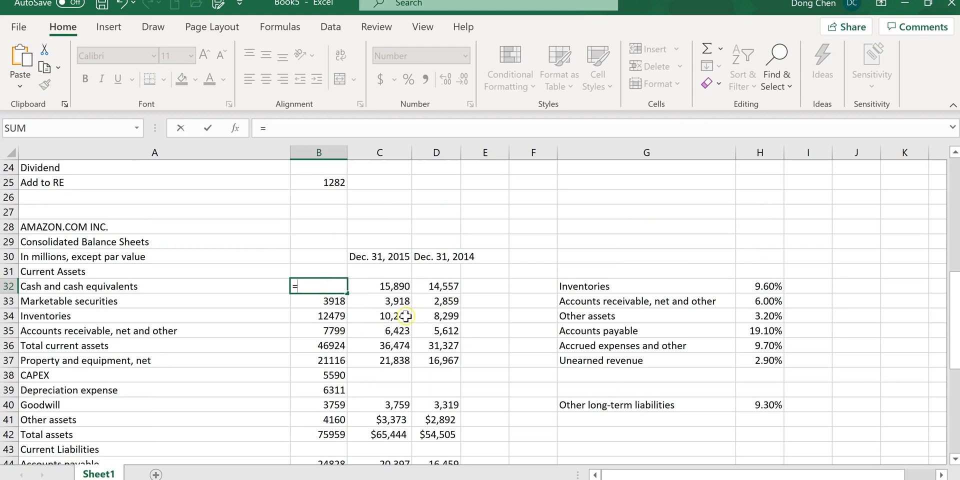
left_click(328, 347)
type("-")
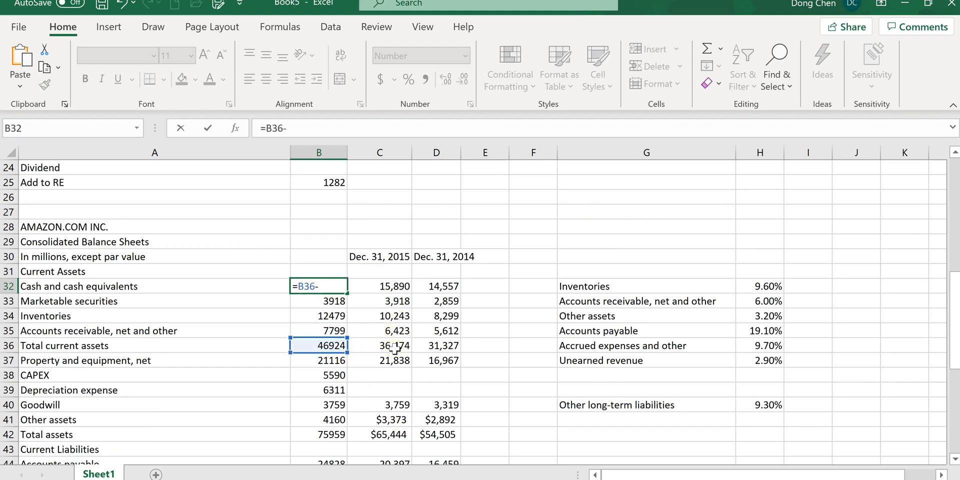
left_click(330, 303)
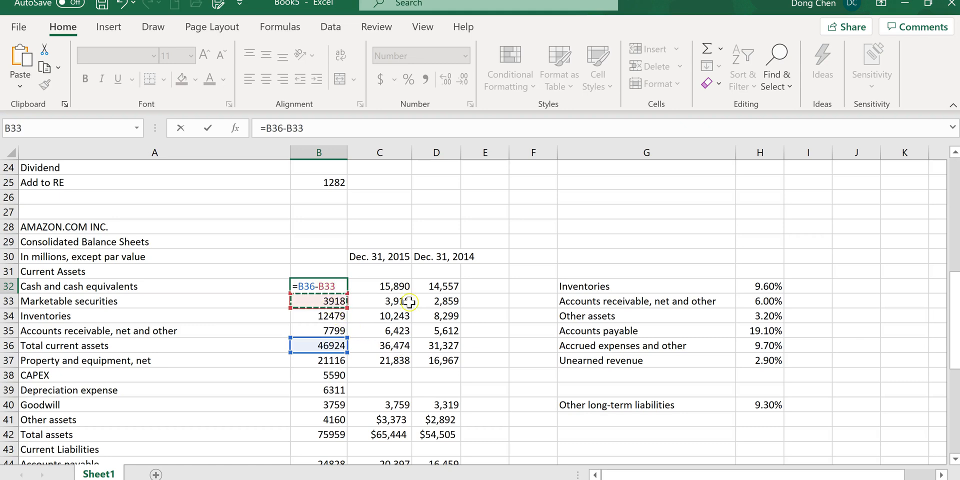
type("-")
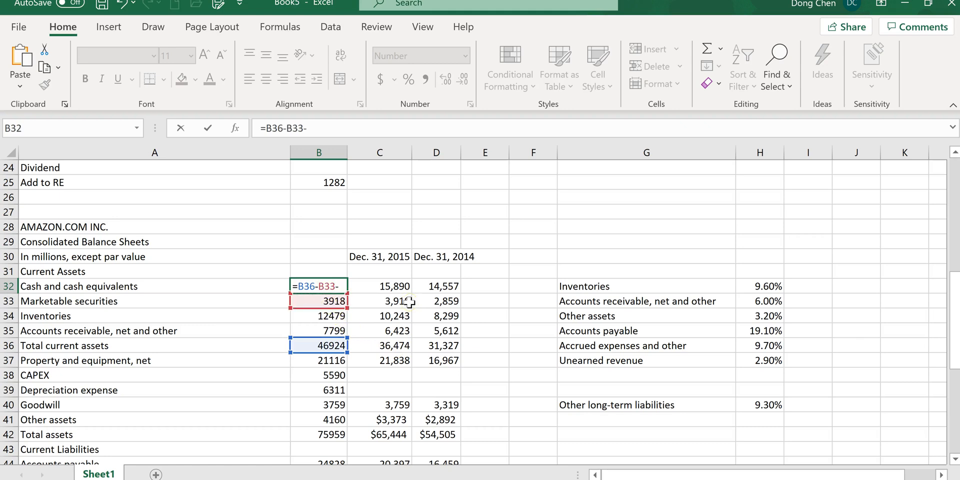
left_click(344, 316)
type("-")
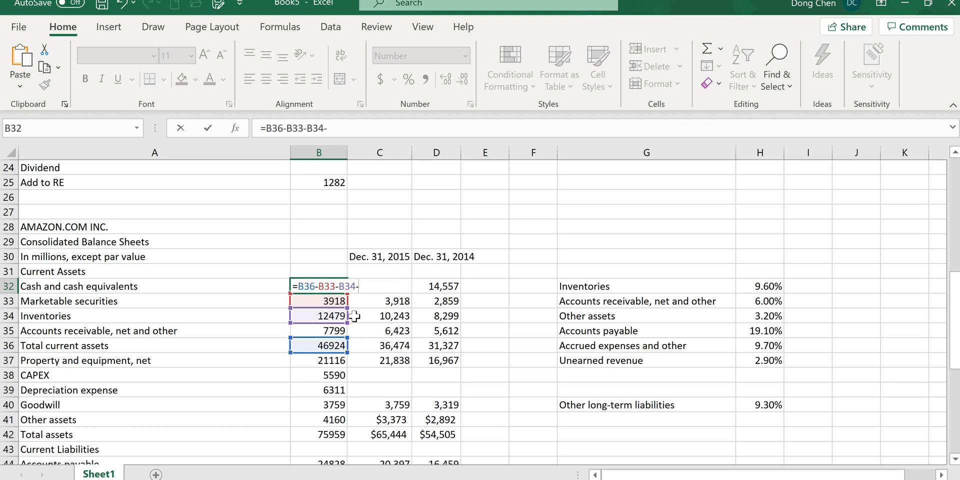
left_click(338, 331)
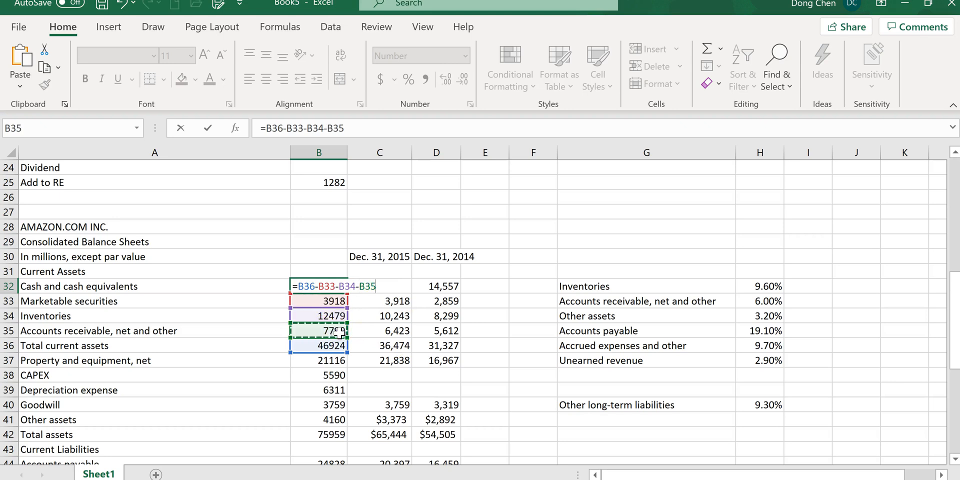
key("Return")
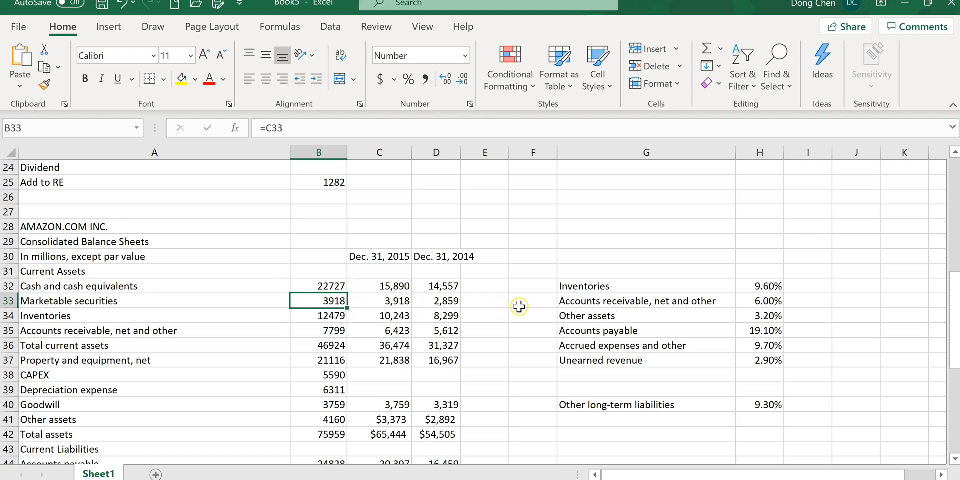
Step: Switch to the quiz in the browser and review the income statement forecast's assumptions, rounding and sign instructions, and answer table
key("alt+Tab")
scroll(595, 313, "up", 5)
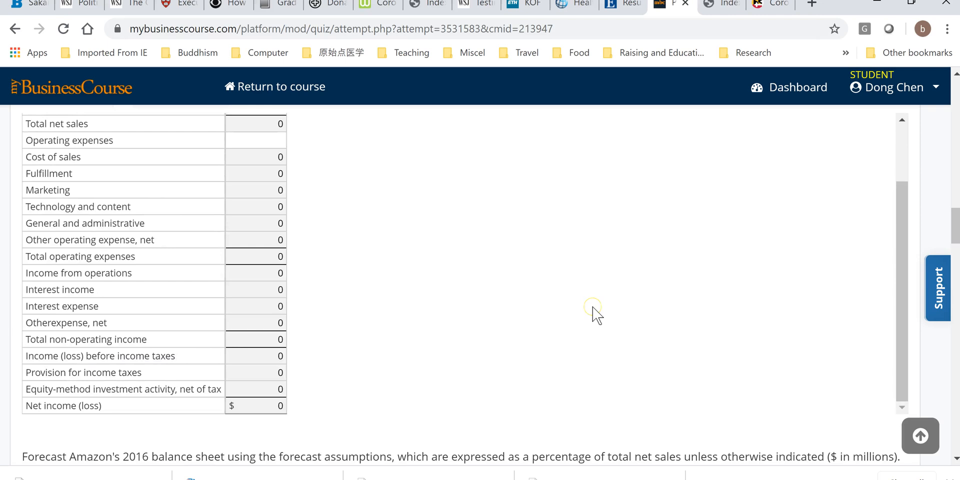
scroll(596, 315, "up", 2)
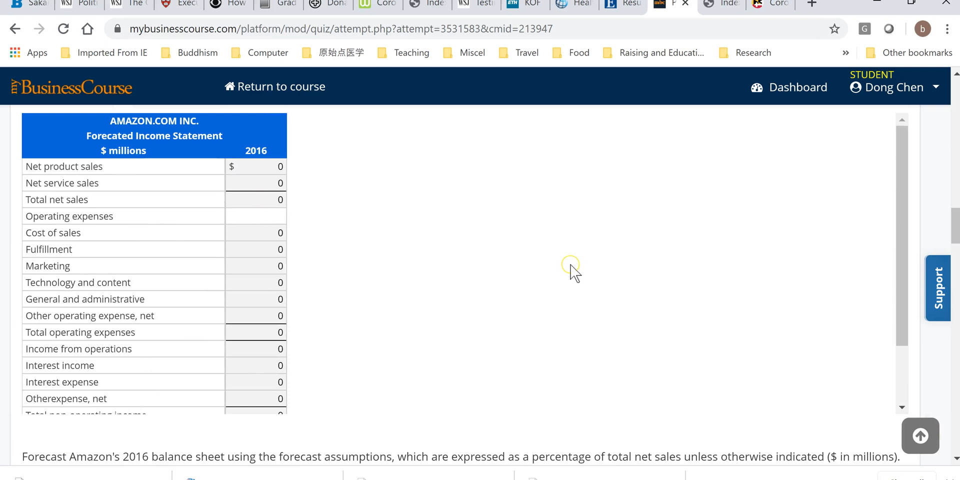
scroll(574, 273, "up", 9)
scroll(615, 283, "up", 4)
scroll(615, 283, "up", 6)
scroll(620, 288, "down", 15)
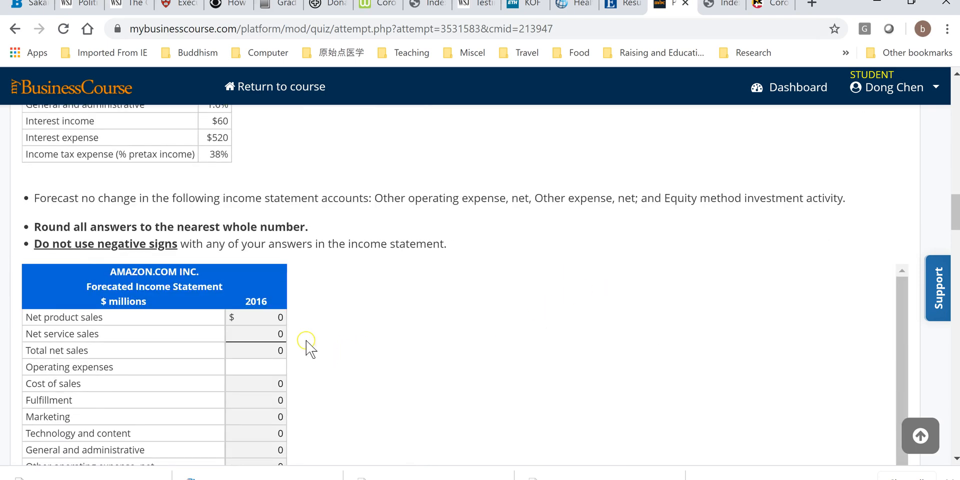
mouse_move(536, 475)
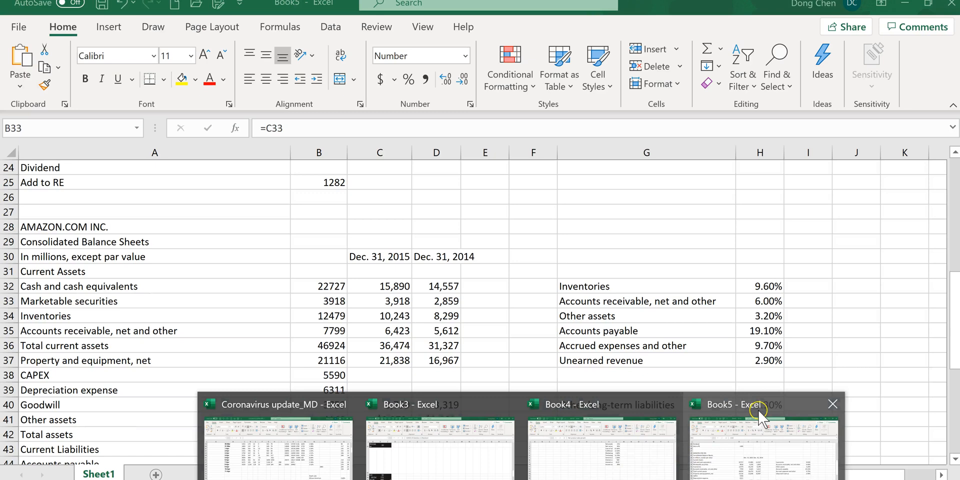
Step: Copy forecast net product sales, 91158, from B4 in the Book5 workbook into the quiz's 2016 income statement in the browser
left_click(760, 415)
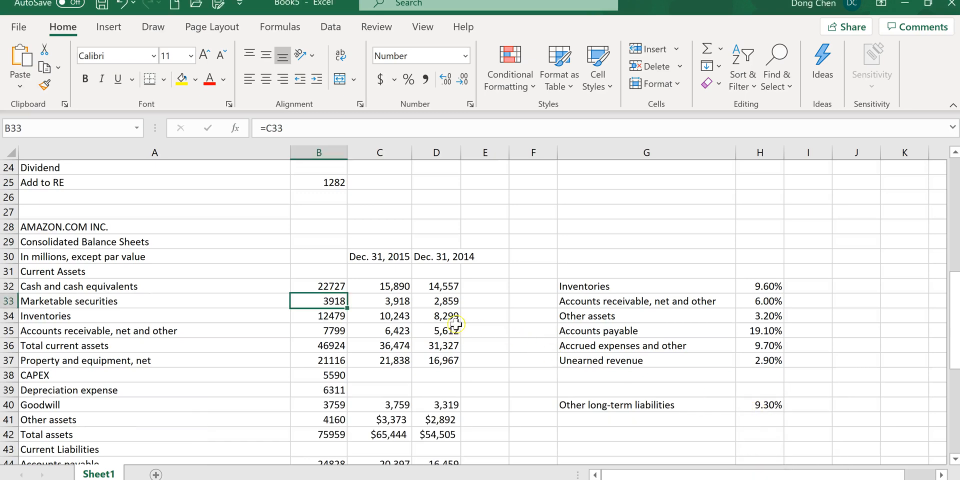
scroll(460, 289, "up", 8)
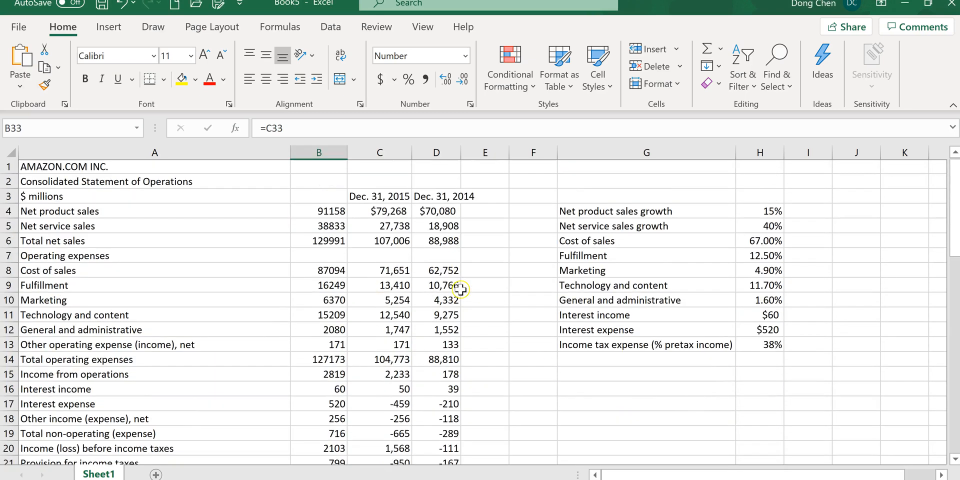
left_click(331, 214)
key("ctrl+c")
key("alt+Tab")
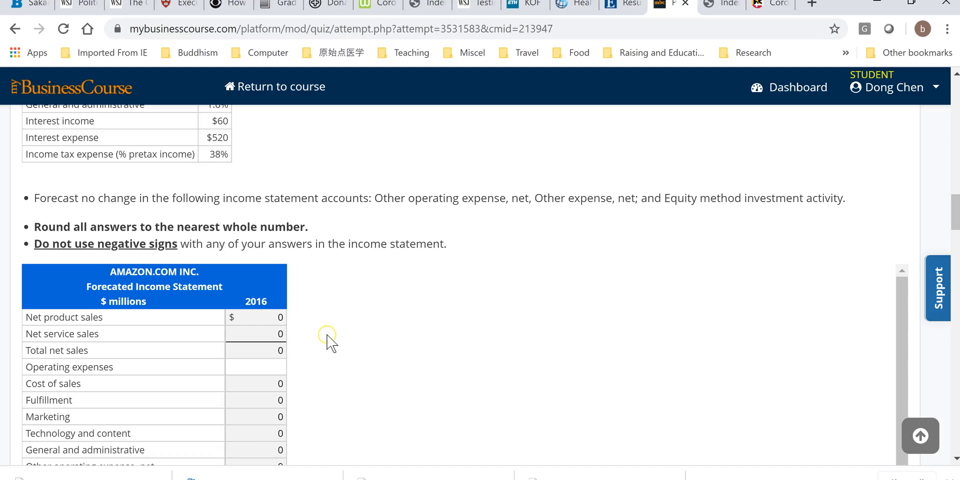
left_click(269, 320)
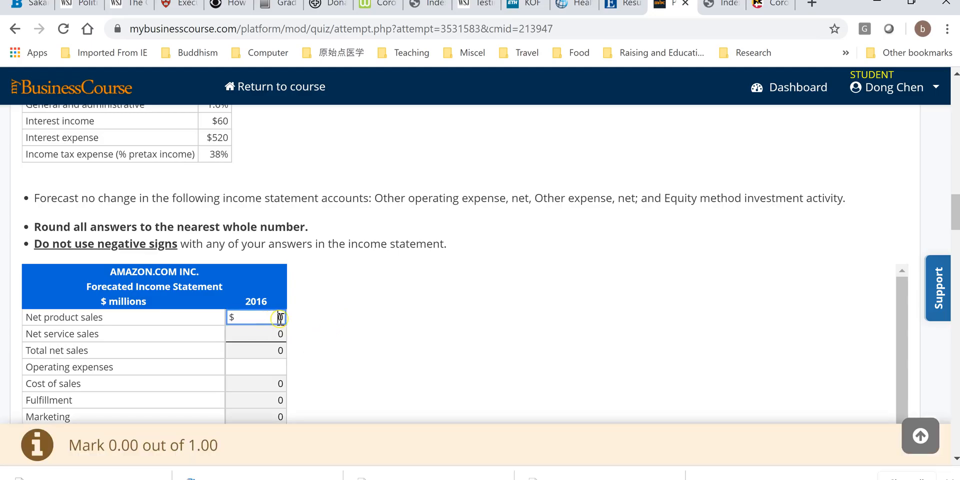
key("ctrl+v")
Step: Copy forecast net service sales, 38833, from workbook cell B5 into the quiz's Net service sales answer
key("alt+Tab")
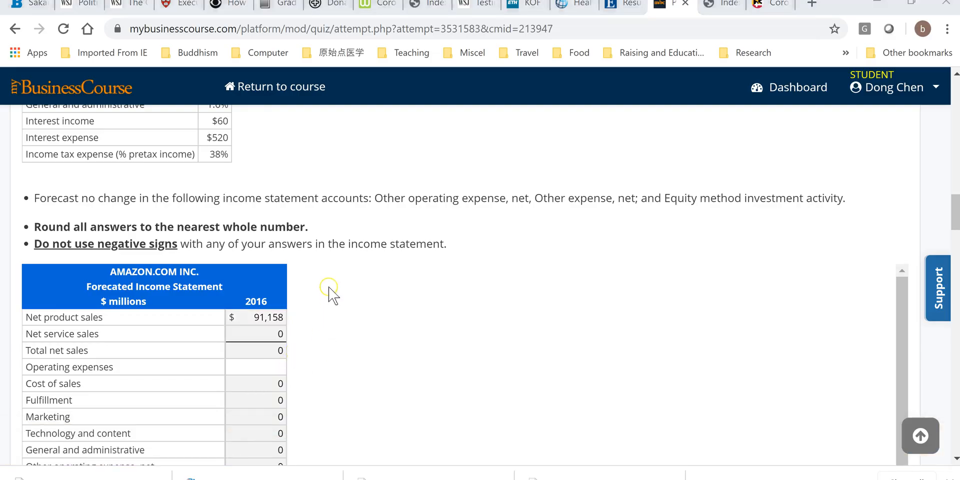
left_click(330, 227)
key("ctrl+c")
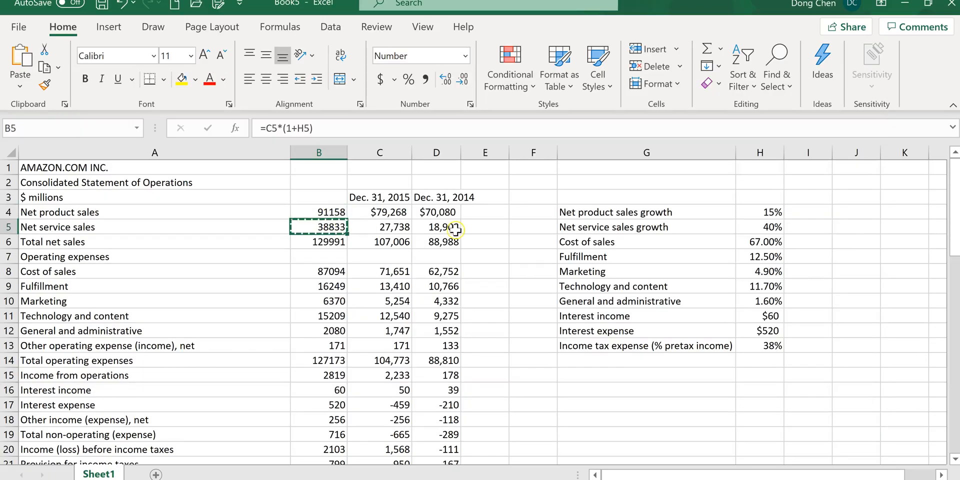
key("alt+Tab")
left_click(276, 335)
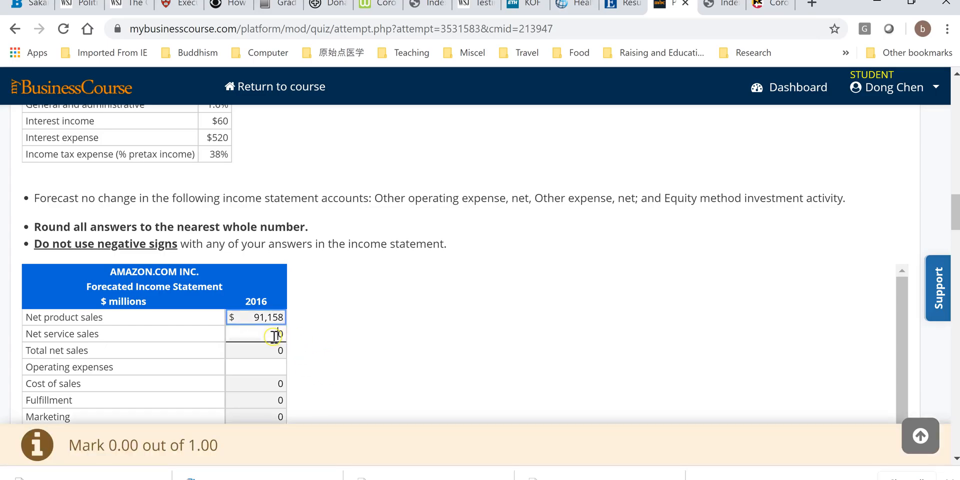
key("ctrl+v")
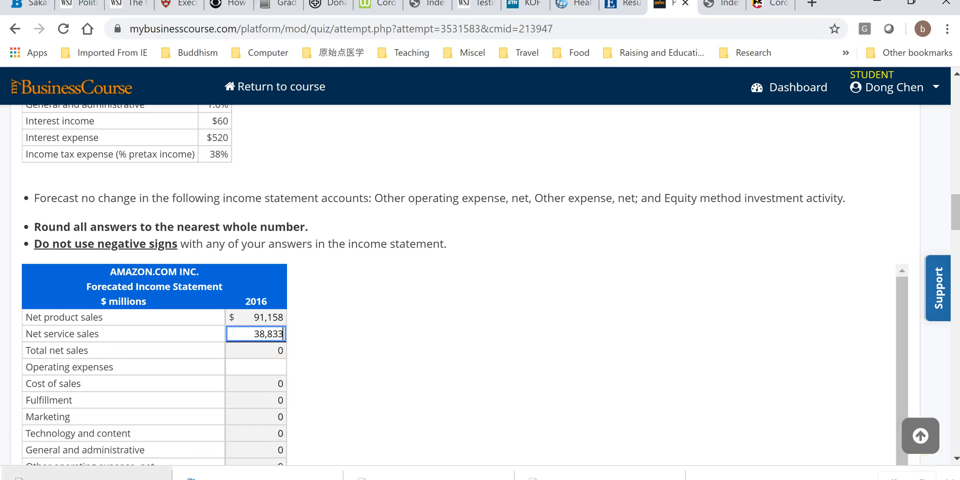
key("Tab")
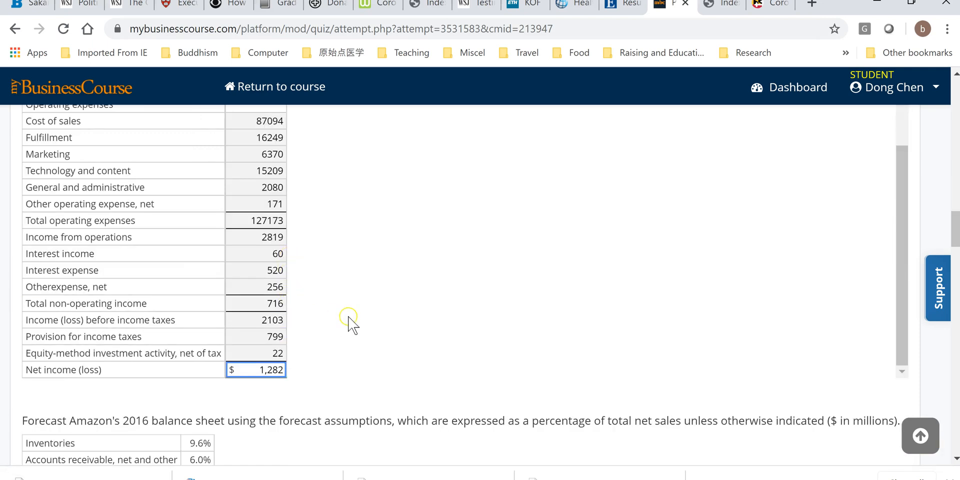
Step: Copy forecast cash and cash equivalents, 22727, from workbook cell B32 into the quiz's forecasted balance sheet
scroll(395, 331, "down", 9)
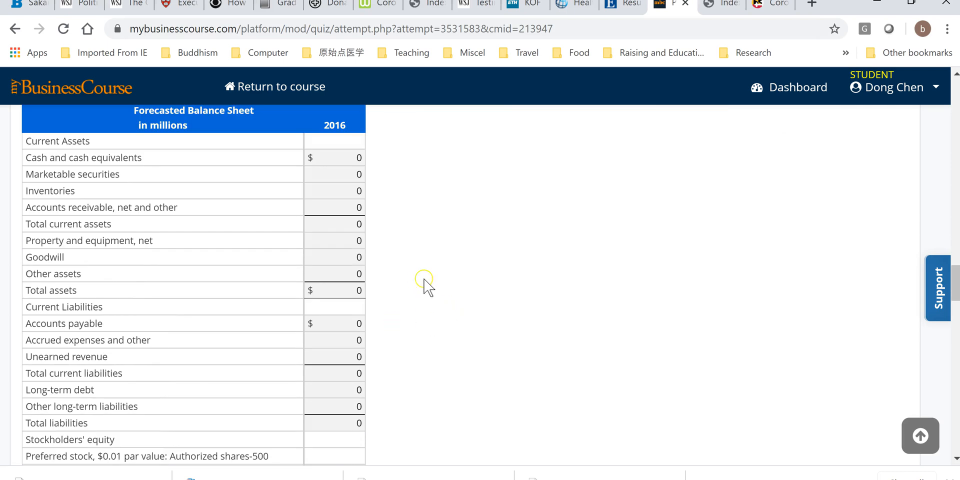
key("alt+Tab")
scroll(583, 298, "down", 6)
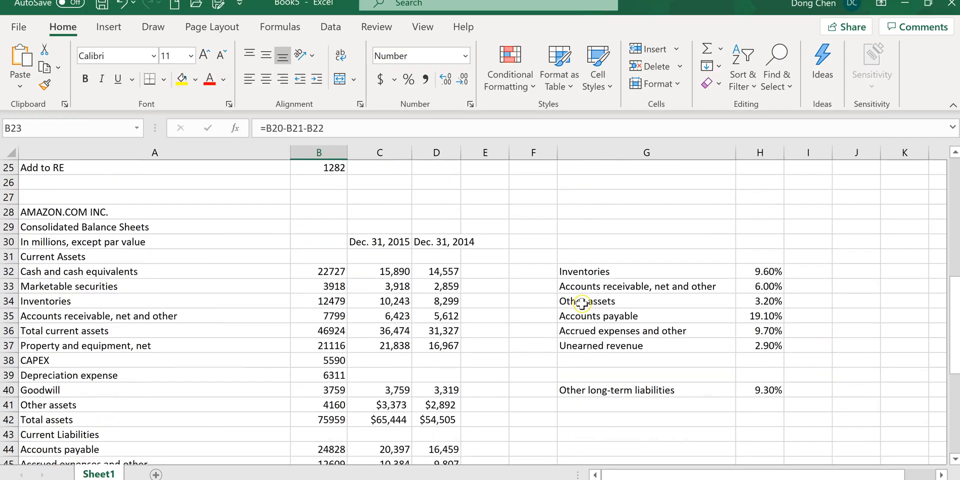
left_click(340, 272)
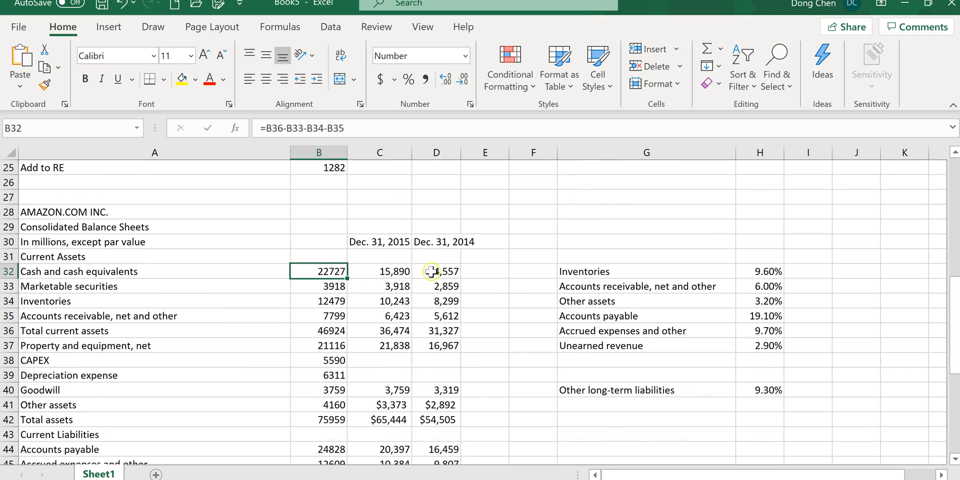
key("ctrl+c")
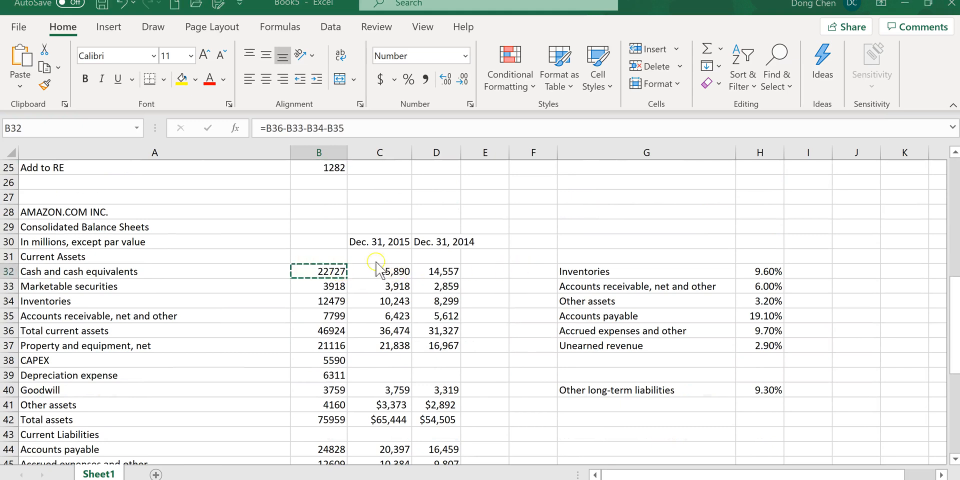
key("alt+Tab")
left_click(361, 157)
key("ctrl+v")
Step: Copy forecast marketable securities, 3918, from workbook cell B33 into the matching answer of the quiz's balance sheet
key("alt+Tab")
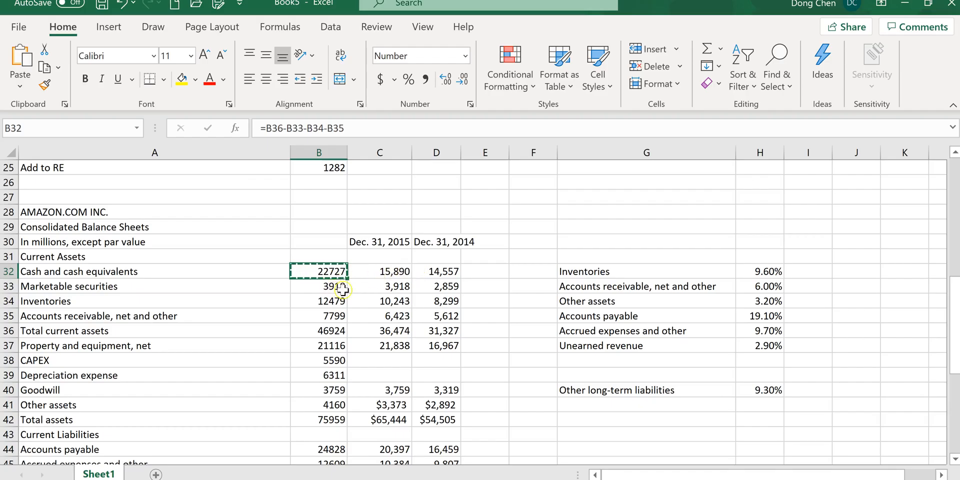
left_click(343, 289)
key("ctrl+c")
key("alt+Tab")
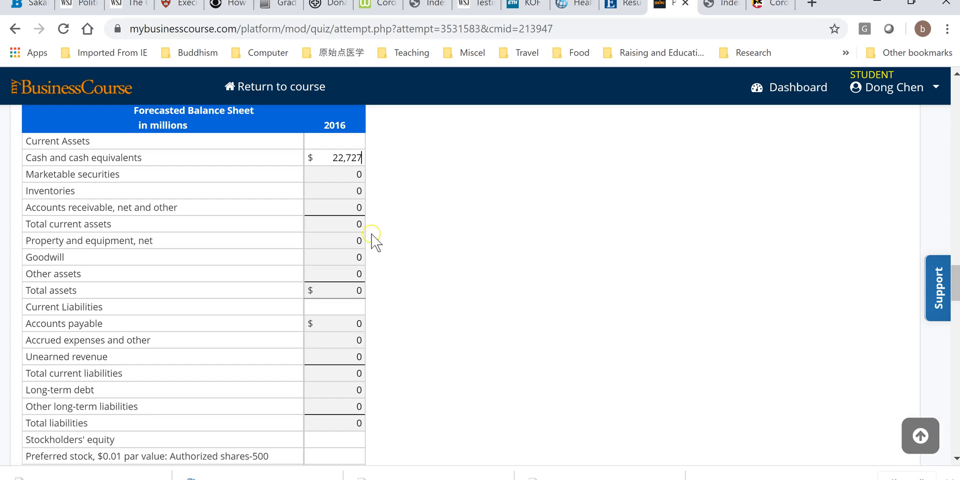
key("Tab")
key("ctrl+v")
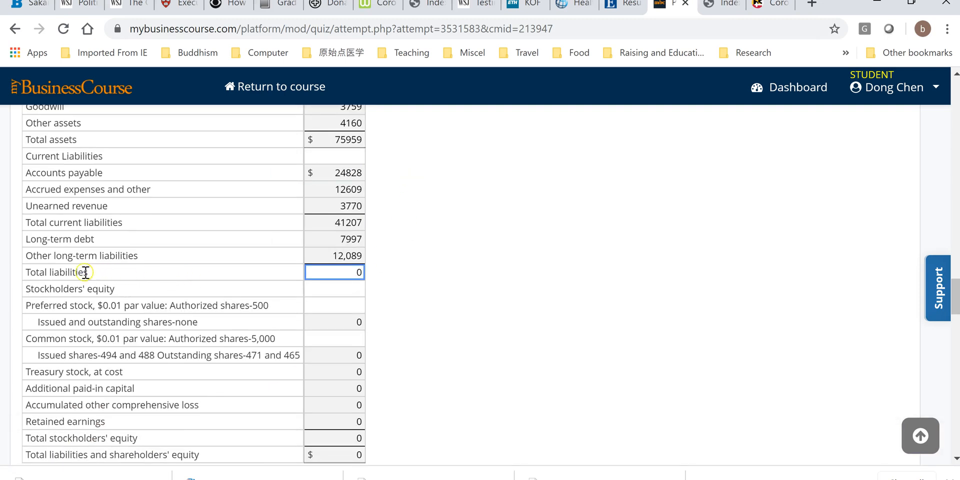
Step: Return to the Excel workbook, insert a row above Stockholders' equity at row 50 and label A50 "Total liabilities"
key("alt+Tab")
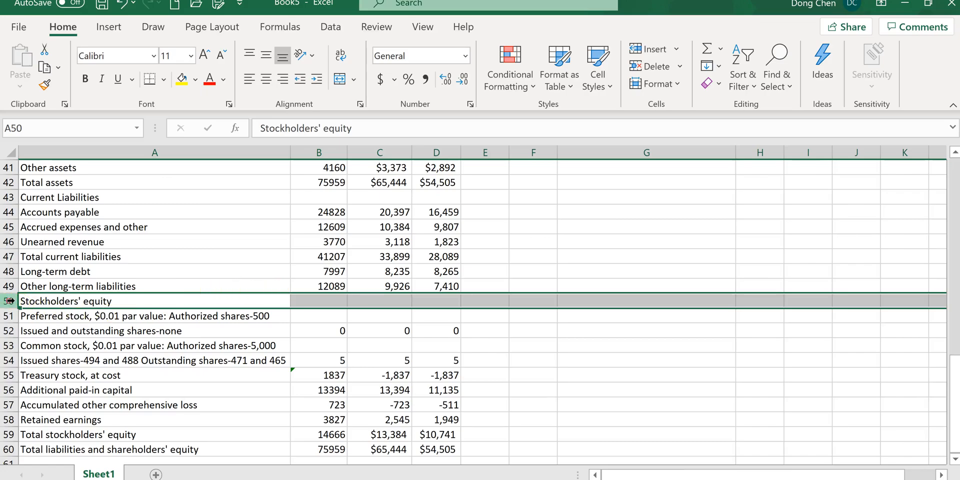
right_click(9, 301)
left_click(59, 156)
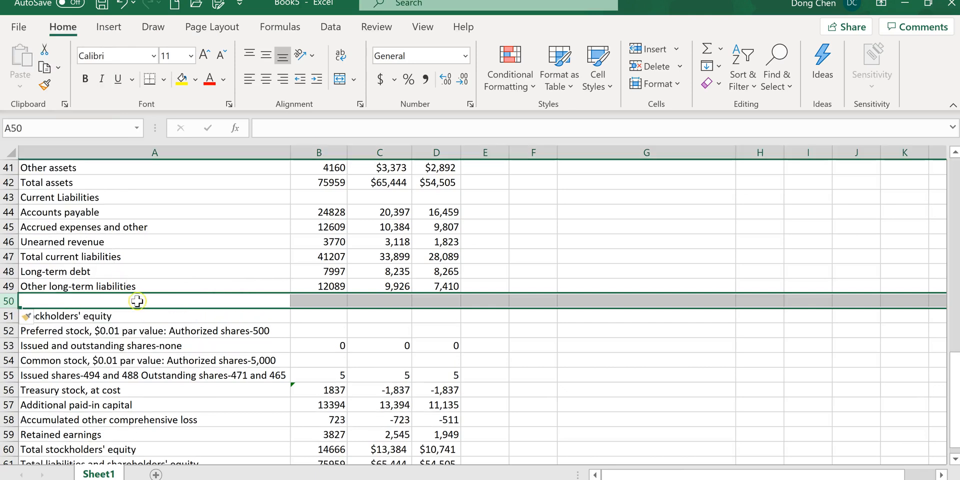
left_click(137, 300)
type("Total")
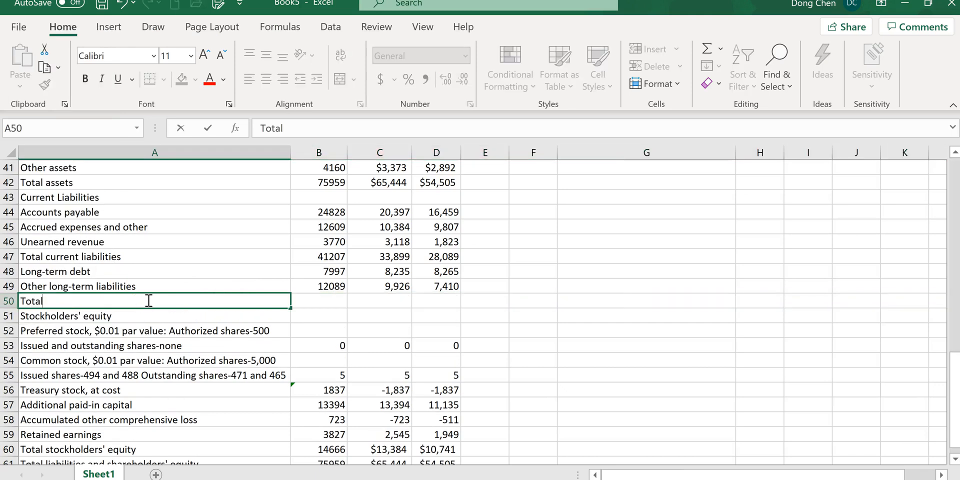
type(" l")
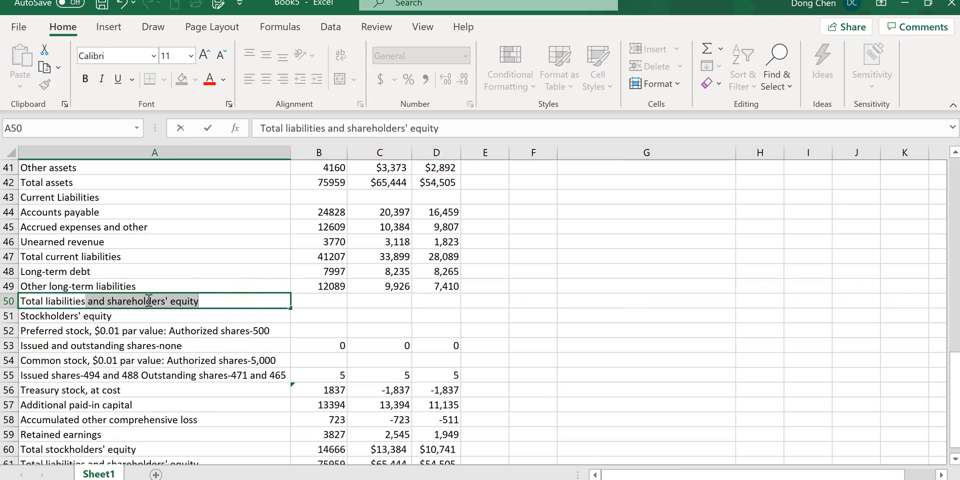
type("iabilities")
key("Delete")
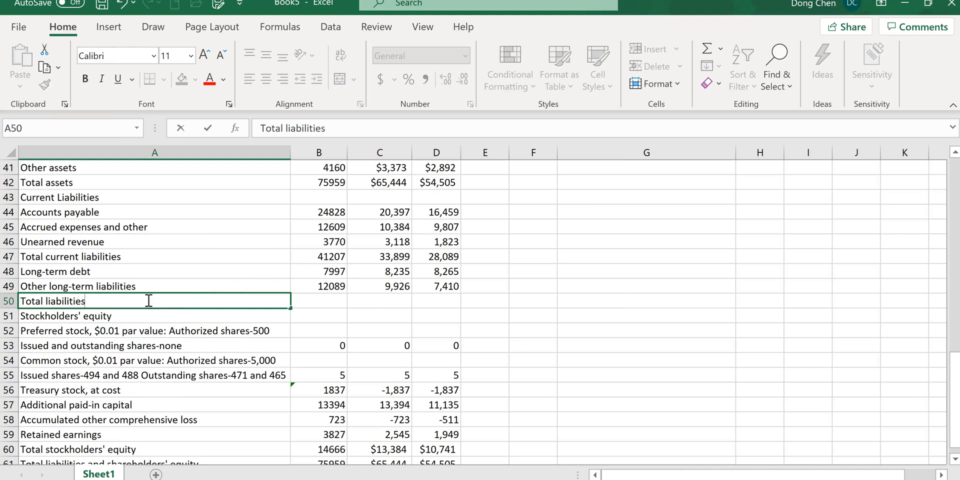
Step: Calculate forecast total liabilities in B50 with =B47+B48+B49, adding current liabilities, long-term debt and other long-term liabilities
left_click(337, 299)
type("=")
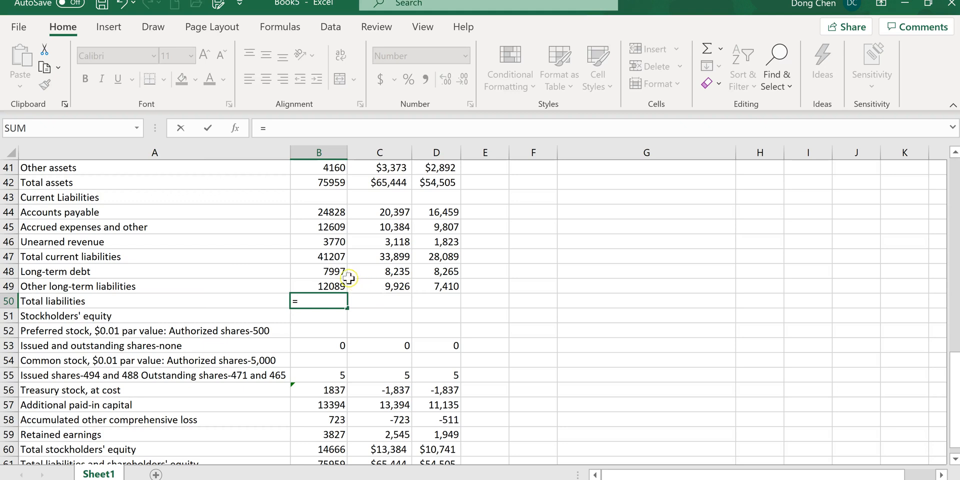
left_click(328, 258)
type("+")
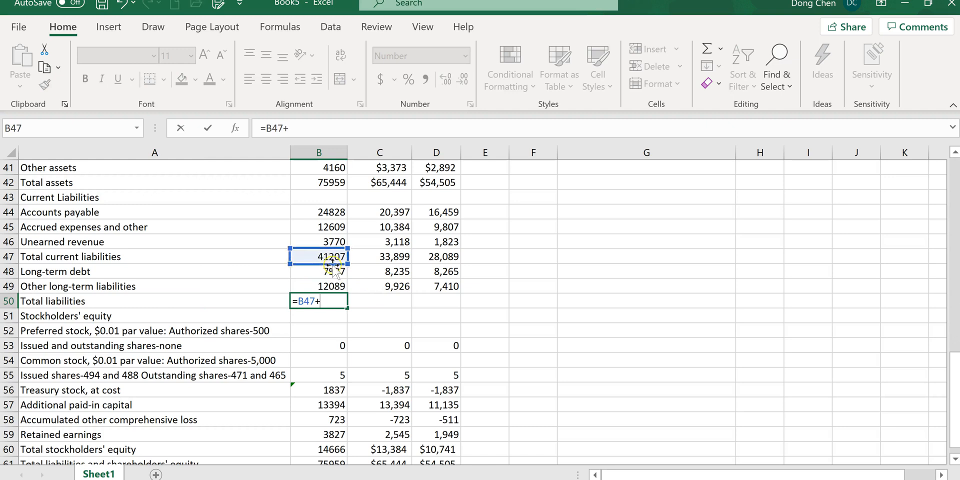
left_click(343, 272)
type("+")
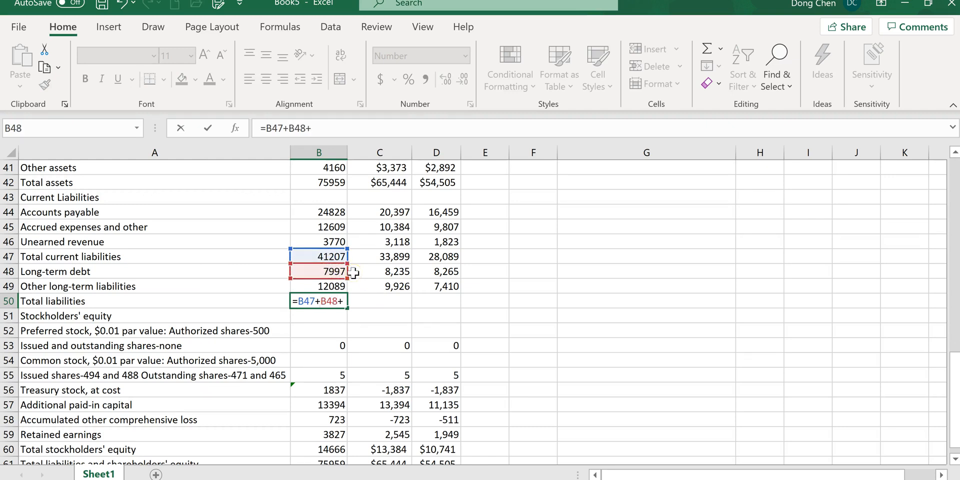
left_click(336, 286)
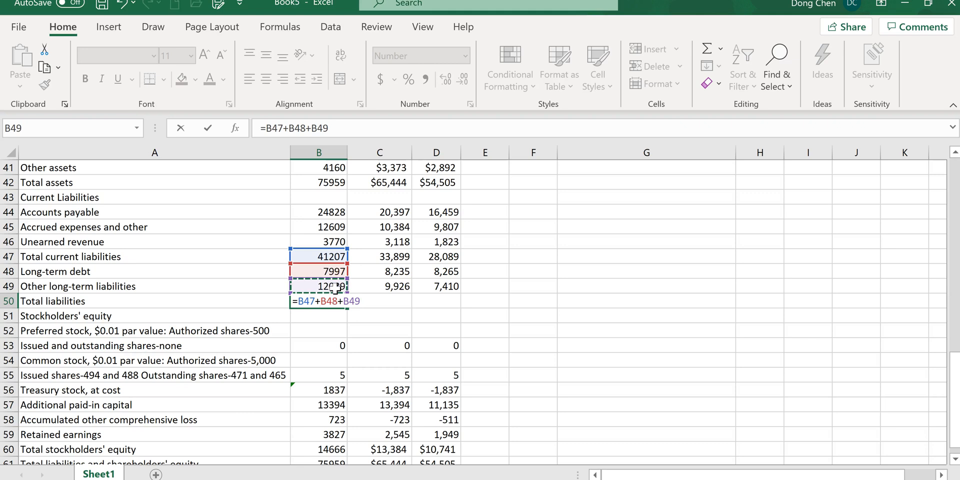
key("Return")
Step: Copy forecast total liabilities from B50 into the Total liabilities answer of the quiz's balance sheet in the browser
left_click(342, 299)
key("ctrl+c")
left_click(395, 314)
key("alt+Tab")
double_click(350, 272)
key("BackSpace")
key("ctrl+v")
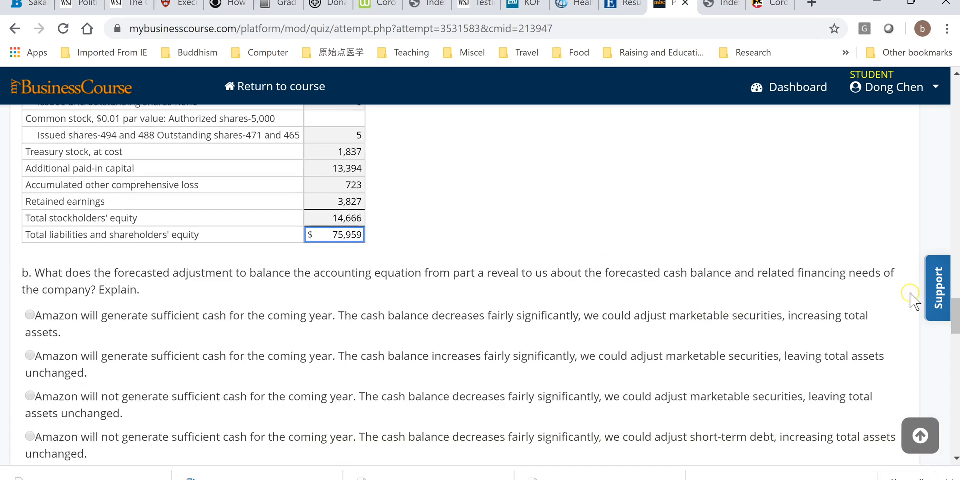
Step: Read part b's question and answer choices on cash balance and financing needs, and review the forecast cash entry in the balance sheet
mouse_move(955, 324)
left_mouse_down()
mouse_move(956, 294)
mouse_move(953, 339)
mouse_move(954, 325)
left_mouse_up()
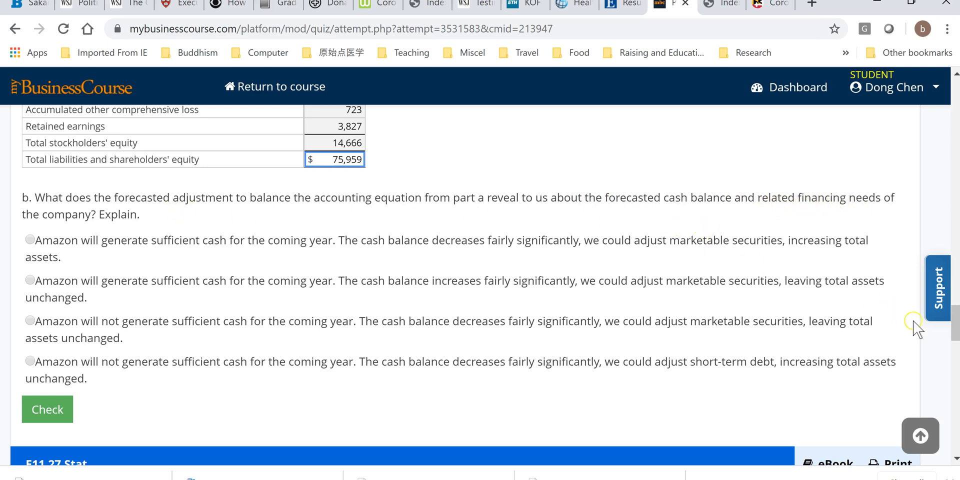
left_click_drag(955, 326, 955, 282)
left_click(356, 202)
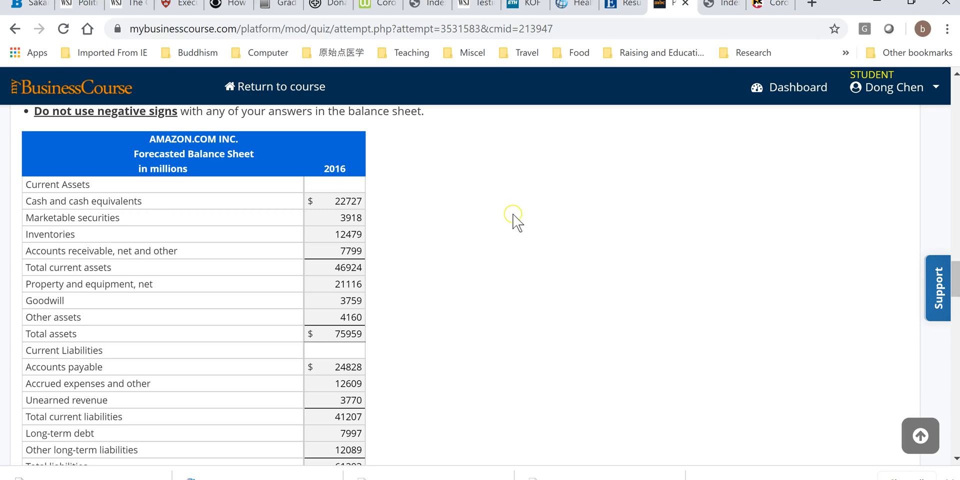
Step: Return to the Excel workbook and enter the heading "Cash/Sales" in cell F28 beside the balance sheet
key("alt+Tab")
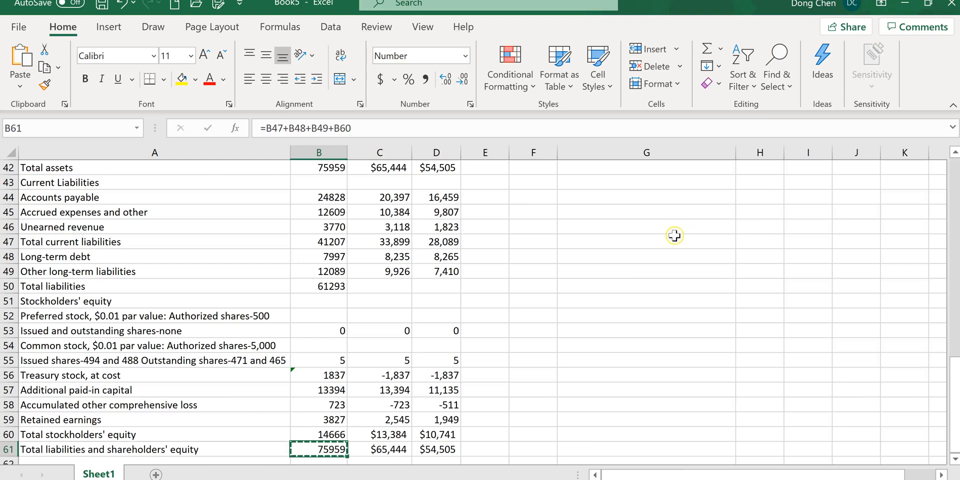
scroll(673, 235, "up", 4)
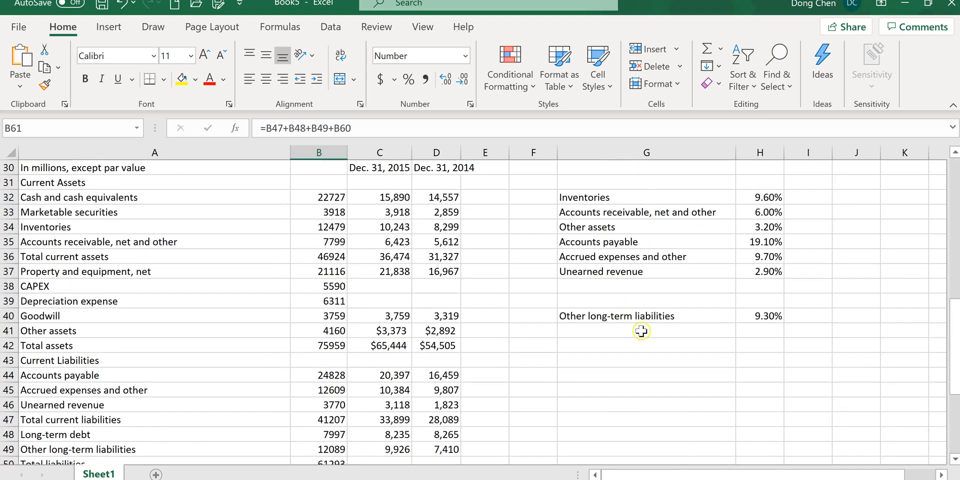
scroll(613, 315, "up", 2)
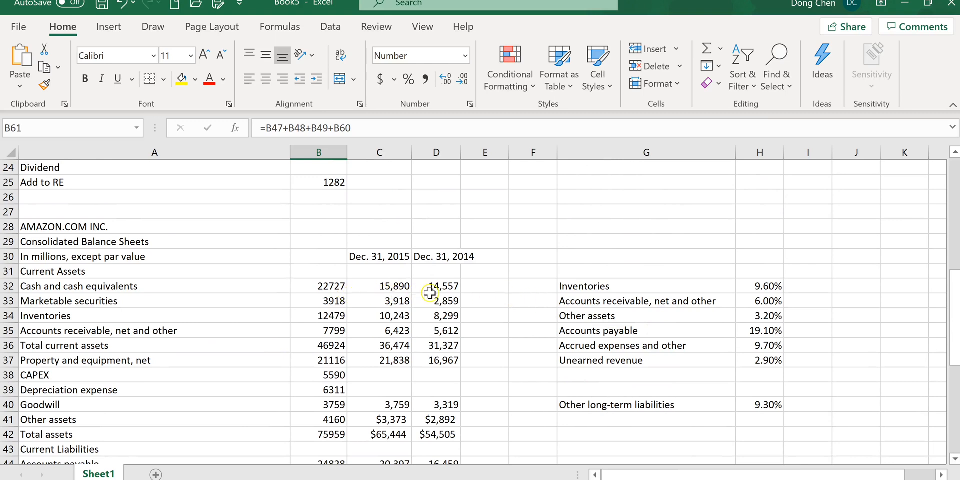
left_click(520, 288)
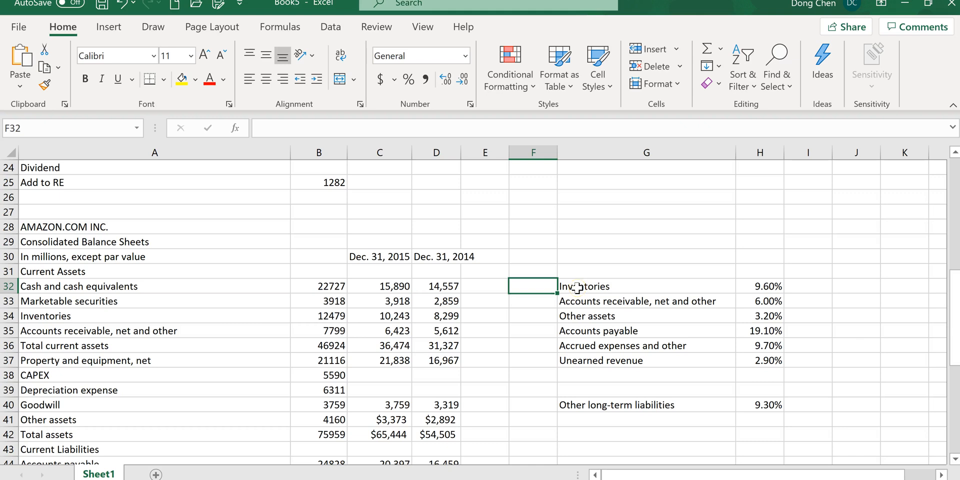
type("C")
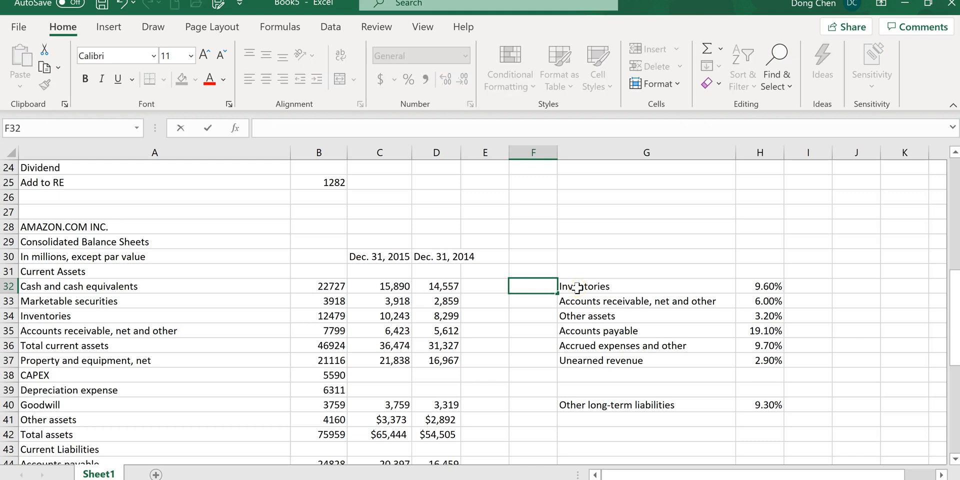
left_click(530, 223)
type("C")
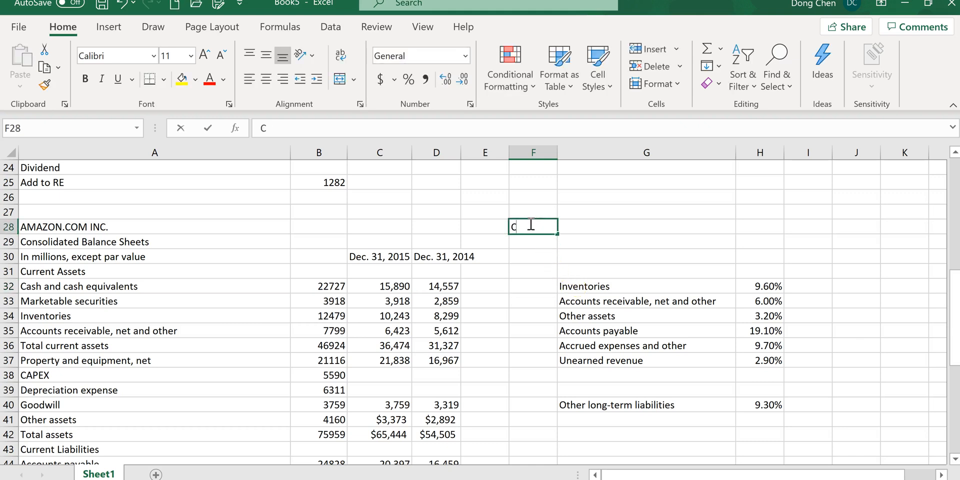
type("ash/Sales")
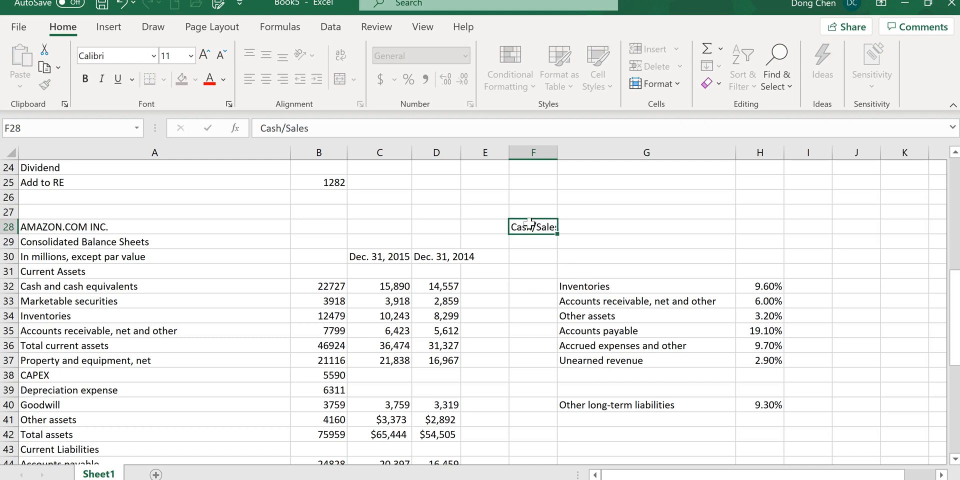
Step: Enter a formula in F32, in the cash and cash equivalents row, that references forecast total net sales in B6
key("Return")
key("Return")
key("Return")
key("Return")
type("=")
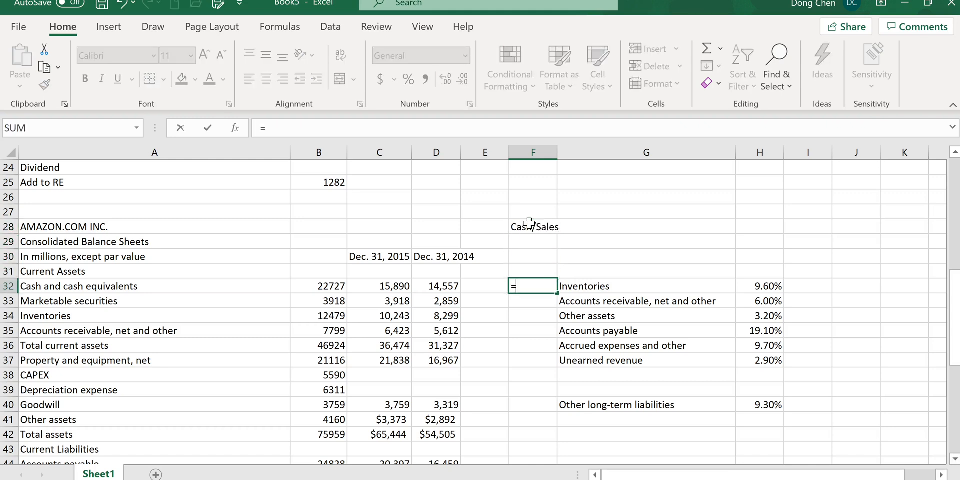
left_click(320, 286)
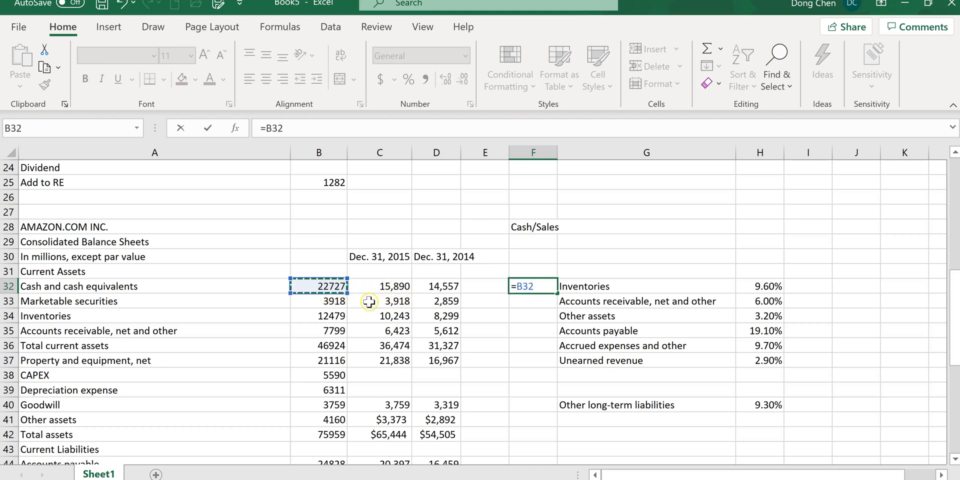
left_click_drag(956, 332, 955, 224)
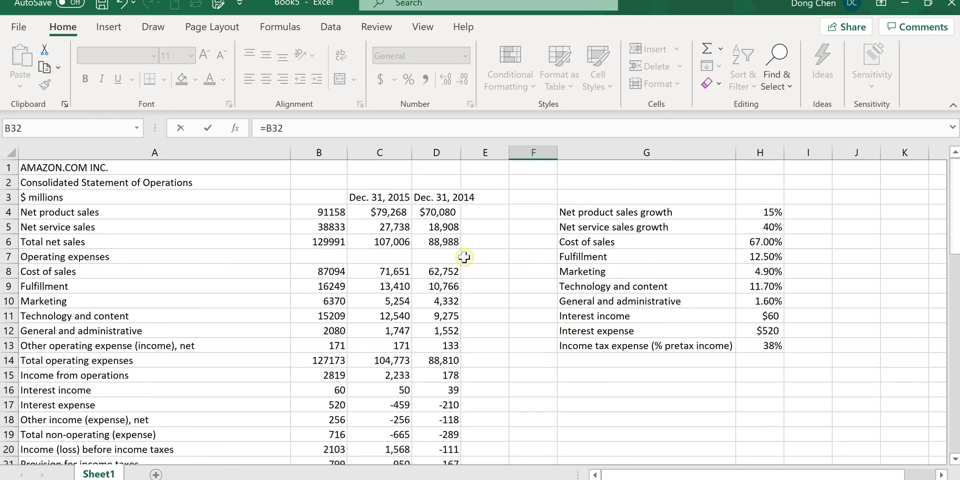
left_click(315, 242)
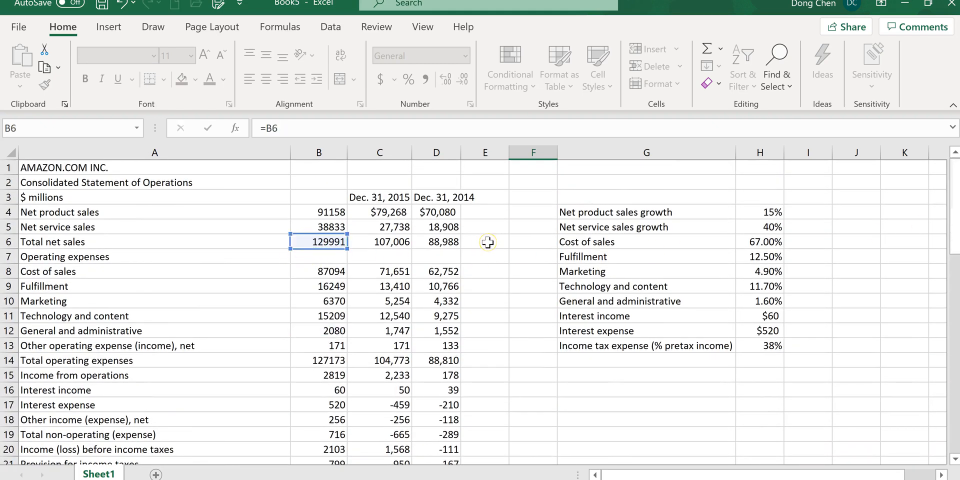
key("Return")
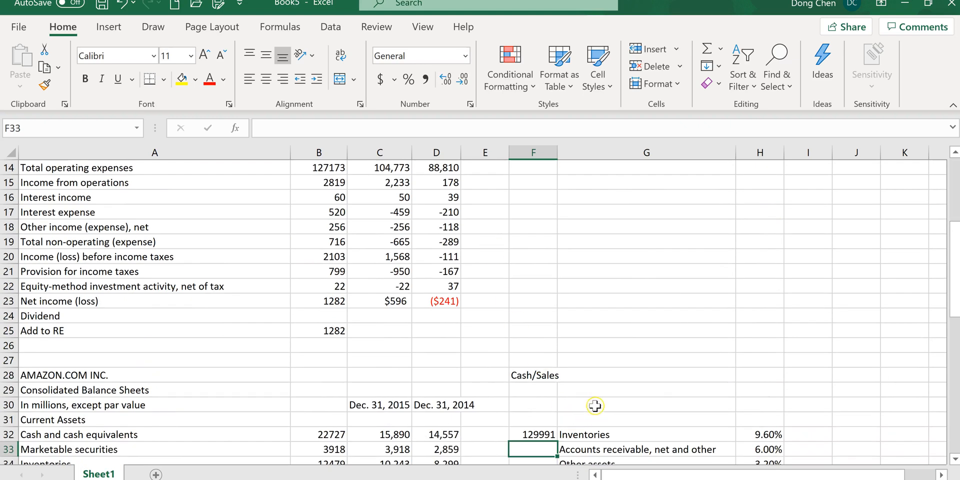
Step: Change the formula in F32 to =B32/B6, dividing forecast cash by forecast total net sales
scroll(647, 403, "down", 2)
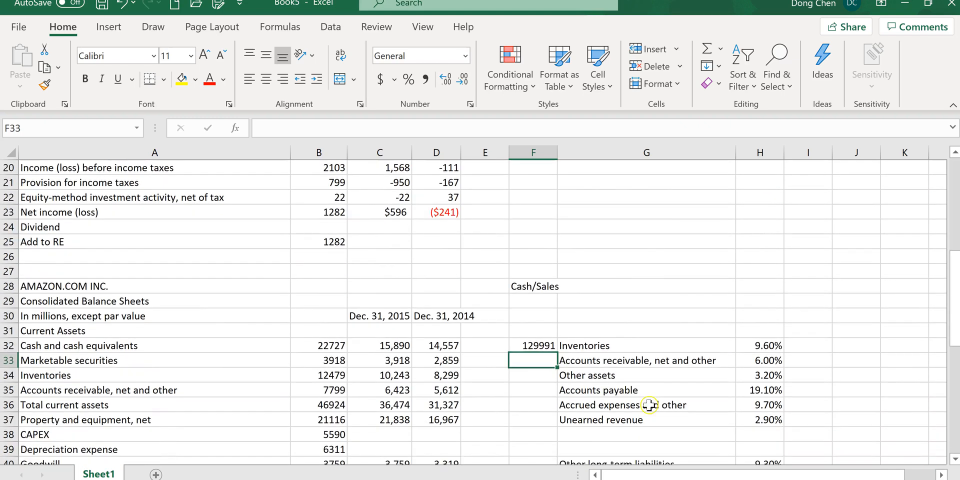
left_click(535, 346)
left_click(268, 129)
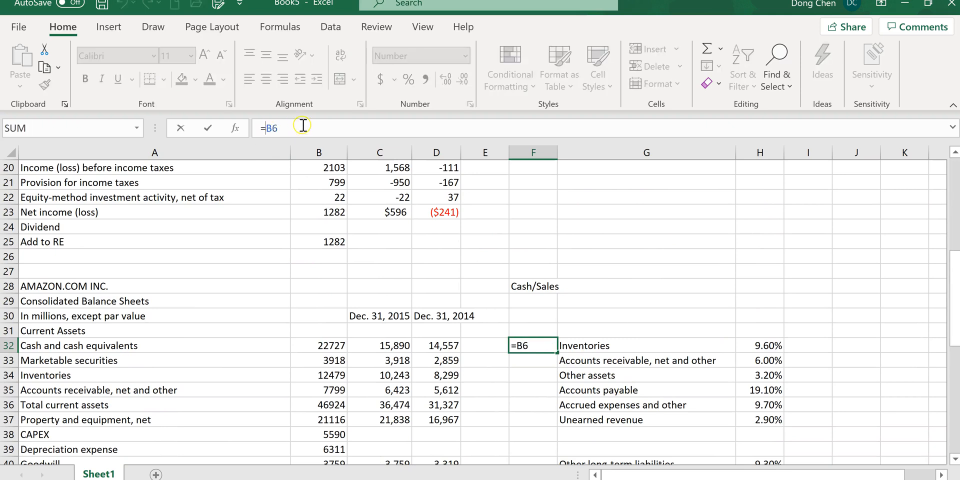
left_click(314, 349)
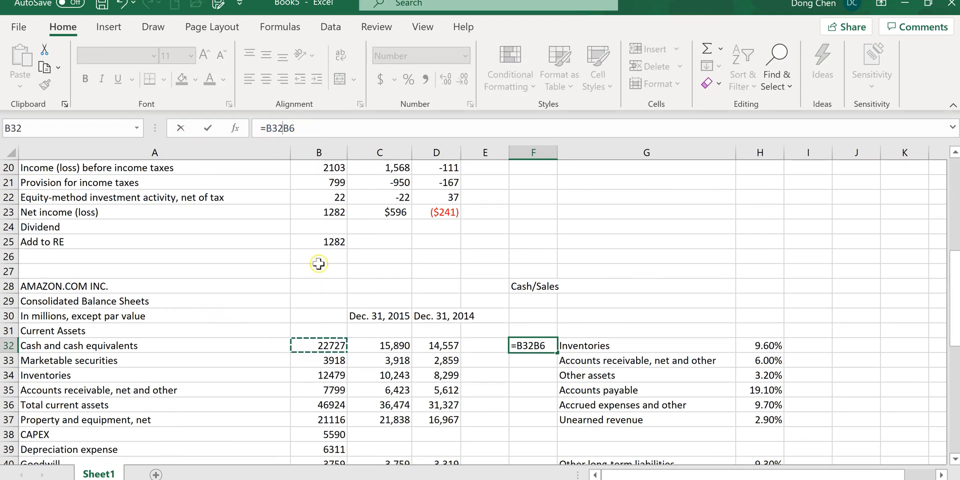
left_click(285, 129)
type("/")
key("Return")
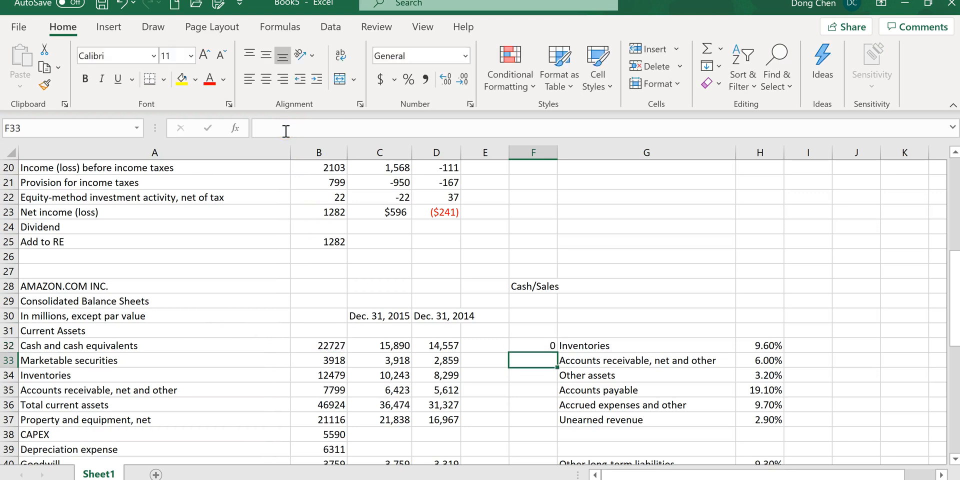
Step: Format the forecast cash-to-sales ratio in F32 as a percentage with two decimal places
left_click(537, 346)
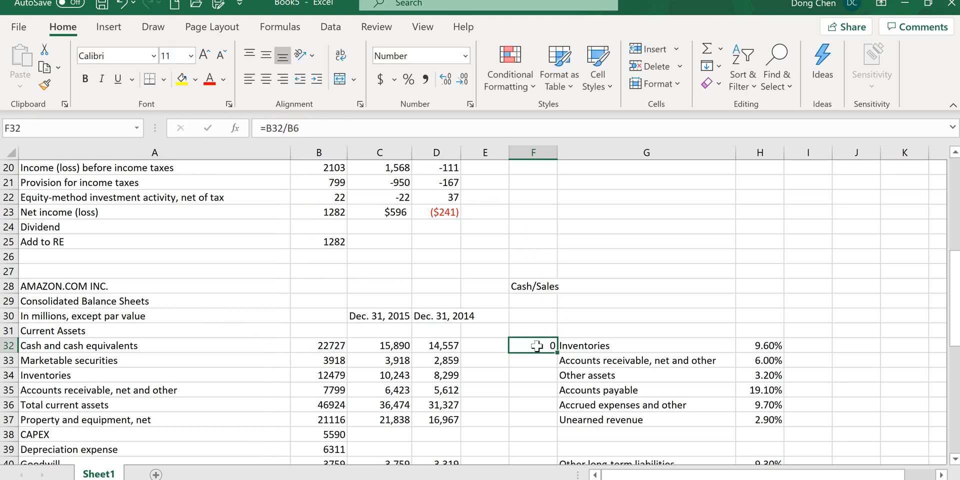
right_click(536, 345)
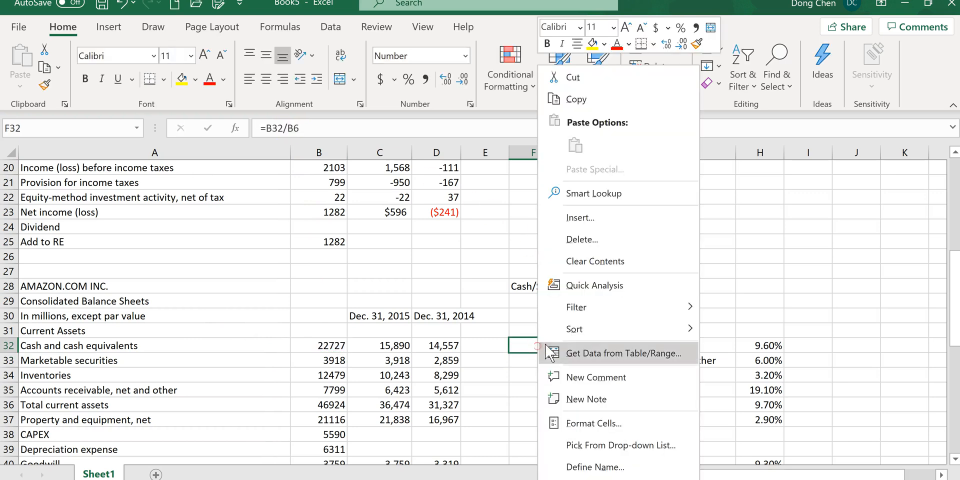
left_click(635, 423)
left_click(488, 229)
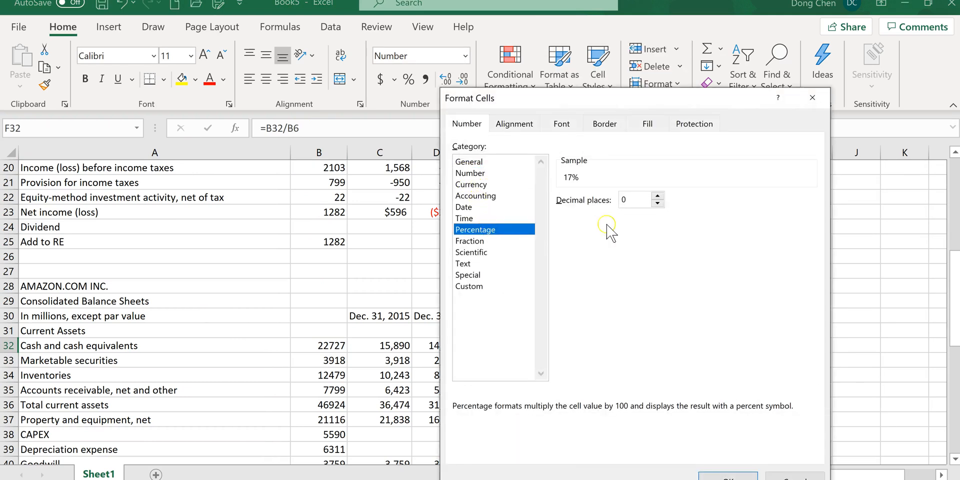
left_click(658, 197)
left_click(728, 477)
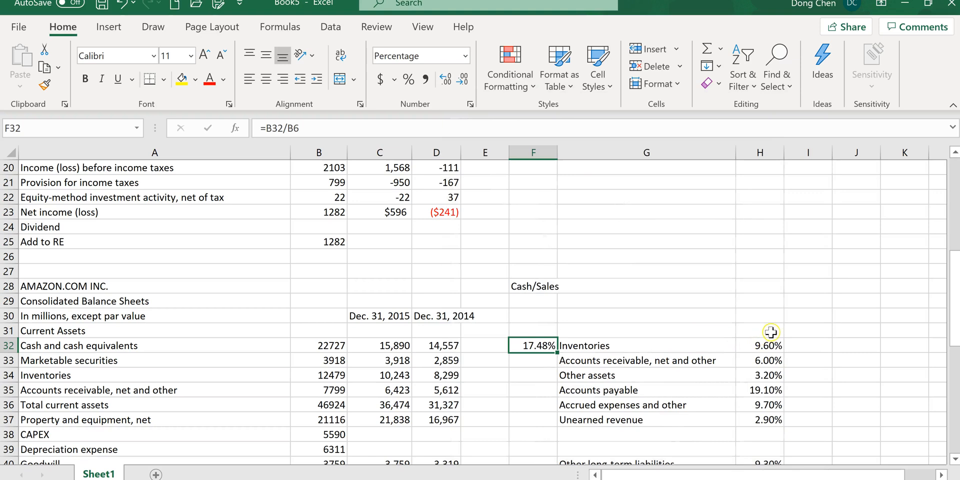
Step: Calculate the 2015 cash-to-sales ratio in F29 with =C32/C6, dividing 2015 cash by 2015 total net sales
scroll(771, 332, "up", 2)
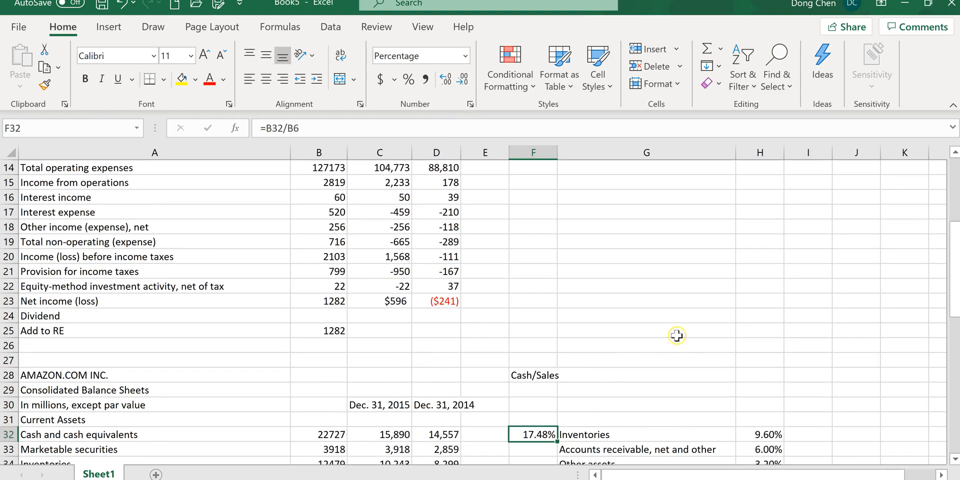
left_click(532, 392)
type("=")
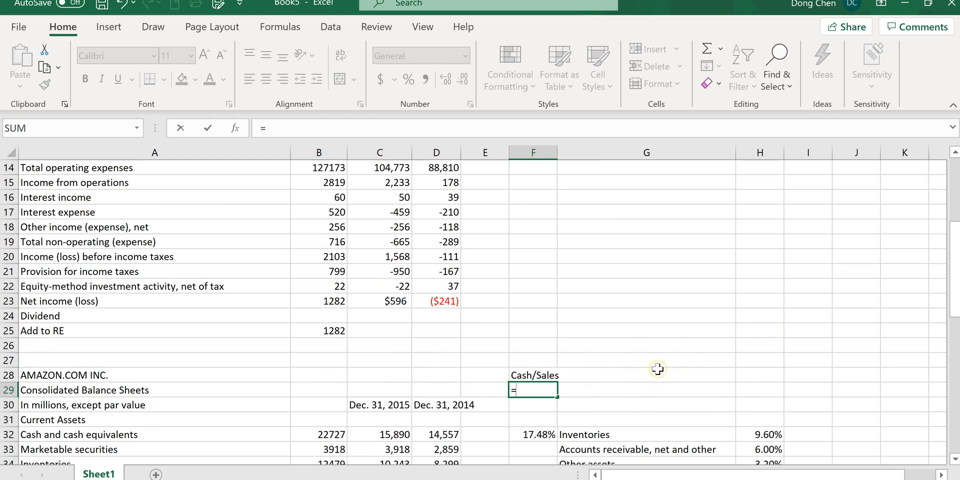
scroll(658, 369, "up", 5)
scroll(658, 369, "down", 6)
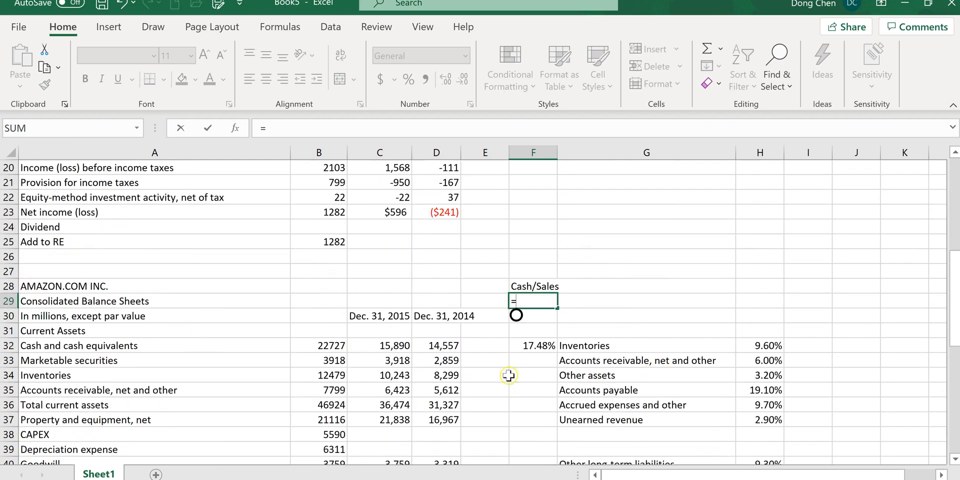
left_click(400, 345)
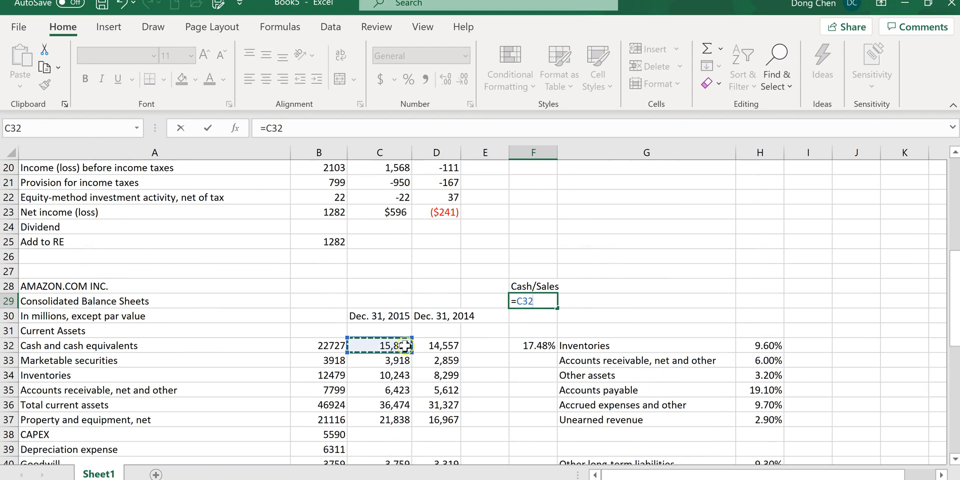
type("/")
scroll(570, 333, "up", 6)
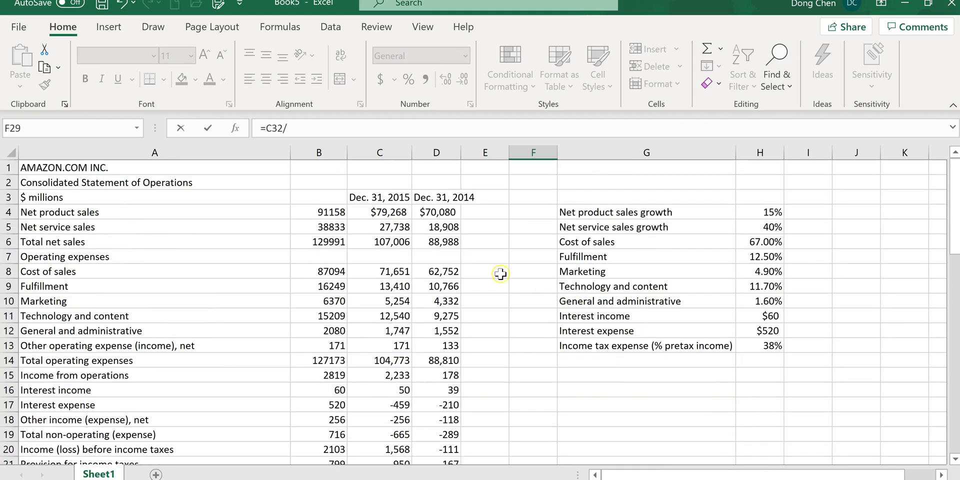
left_click(389, 245)
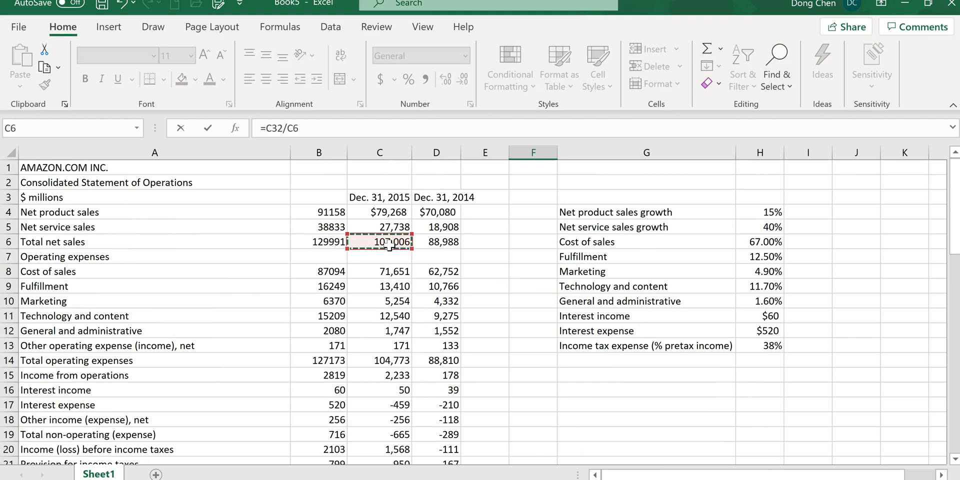
key("Return")
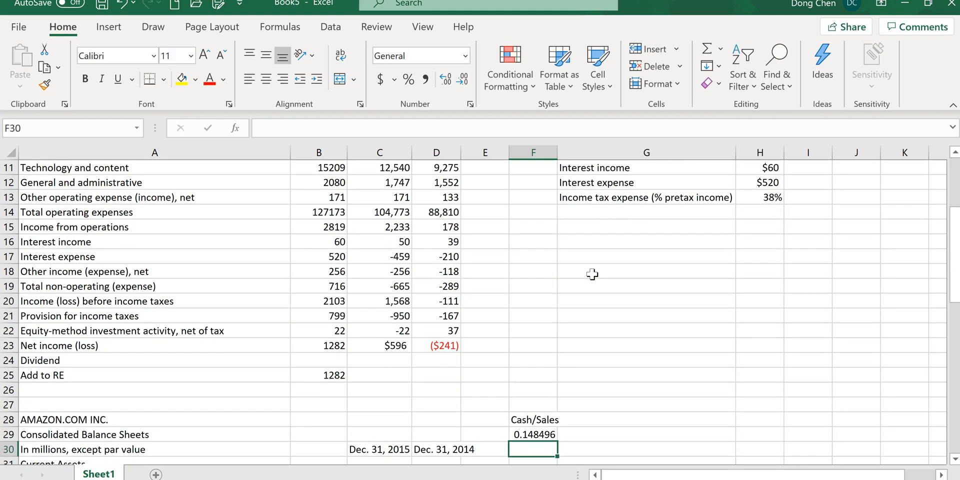
Step: Format the 2015 cash-to-sales ratio in F29 as a percentage with two decimal places
scroll(667, 400, "down", 2)
left_click(538, 347)
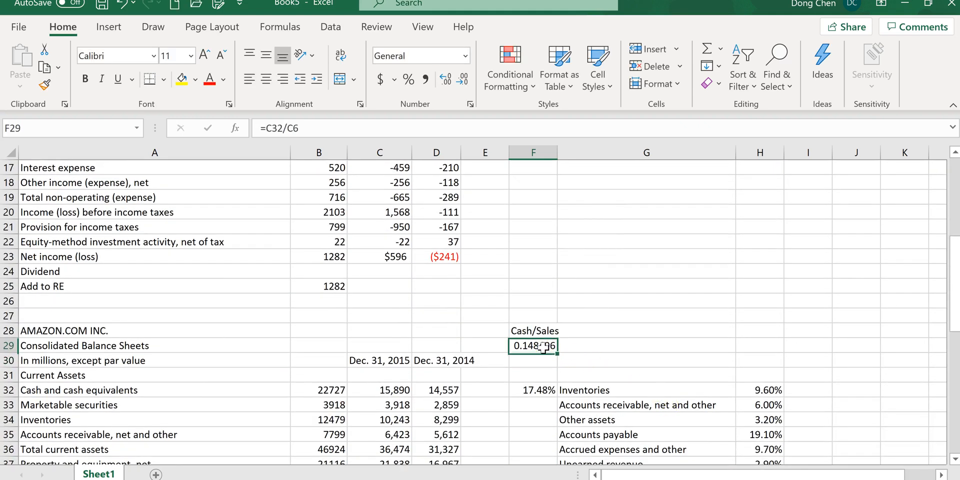
right_click(537, 350)
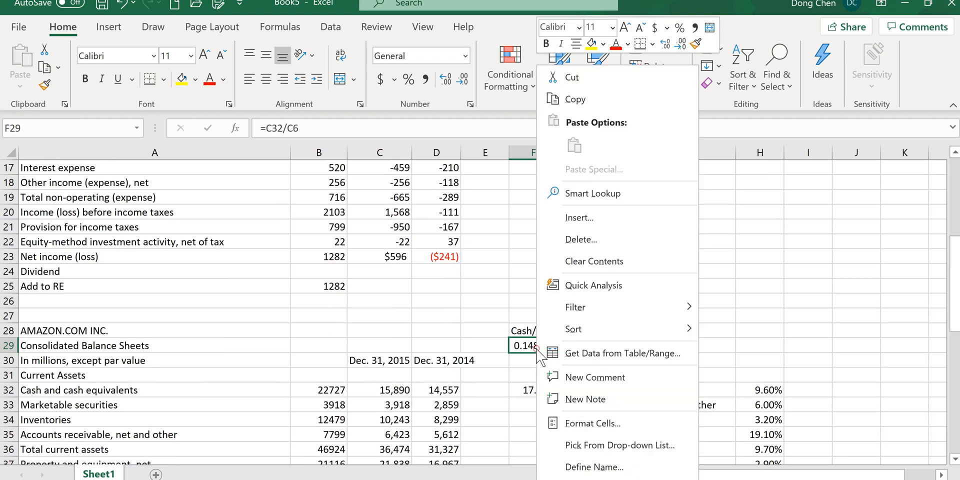
left_click(640, 423)
left_click(480, 230)
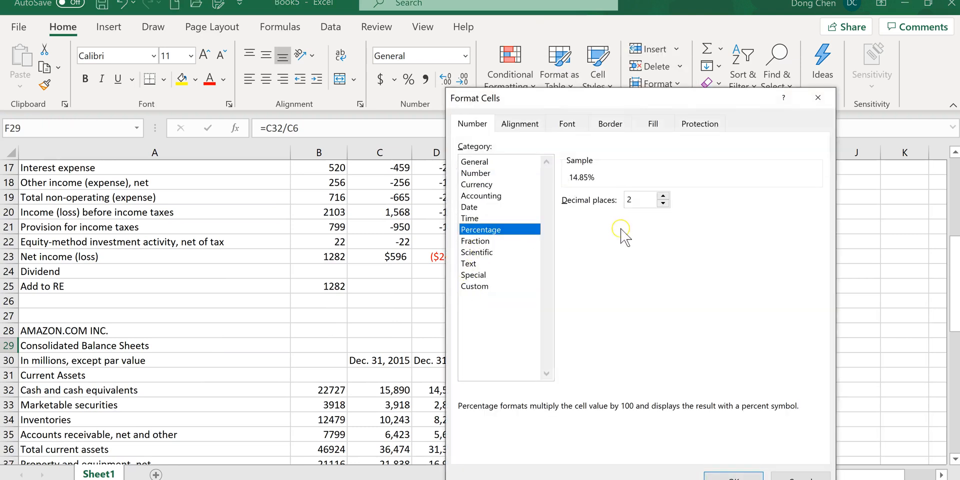
left_click(734, 475)
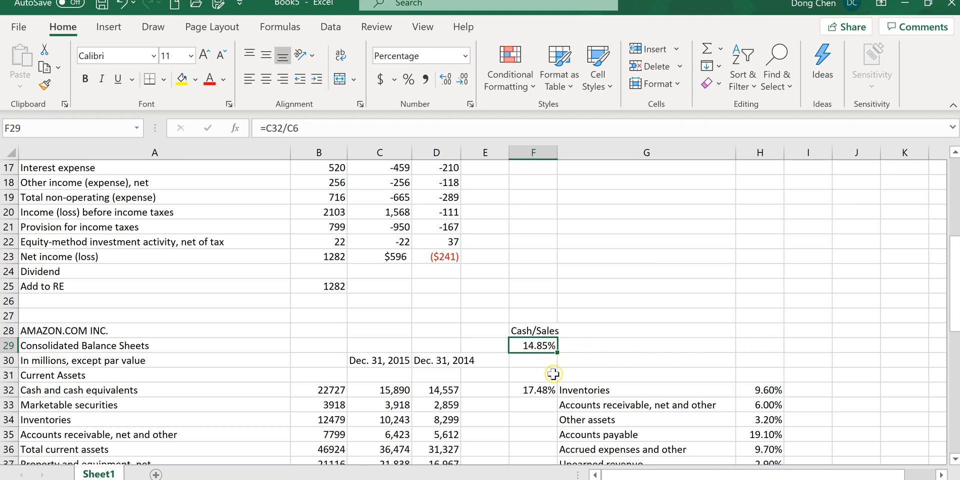
Step: Switch to the quiz in the browser and compare part b's answer choices with the forecast cash and marketable securities entries
key("alt+Tab")
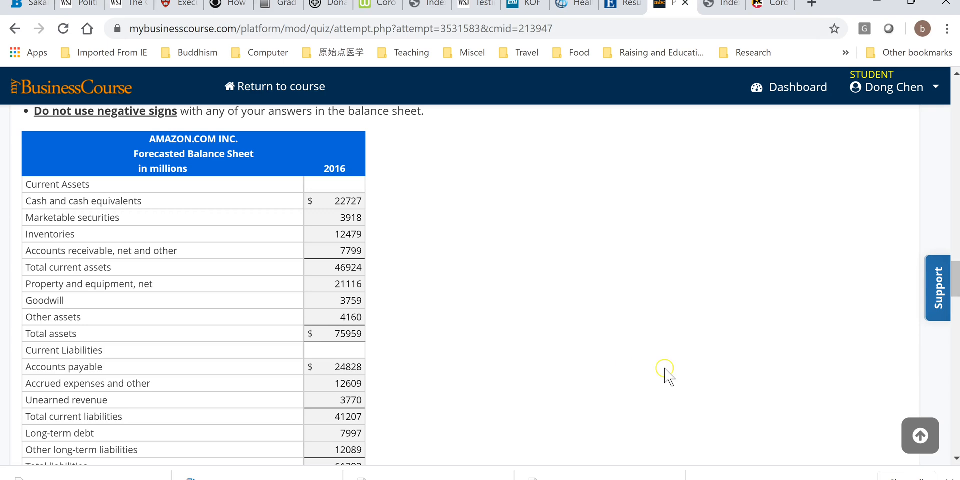
left_click_drag(955, 286, 956, 328)
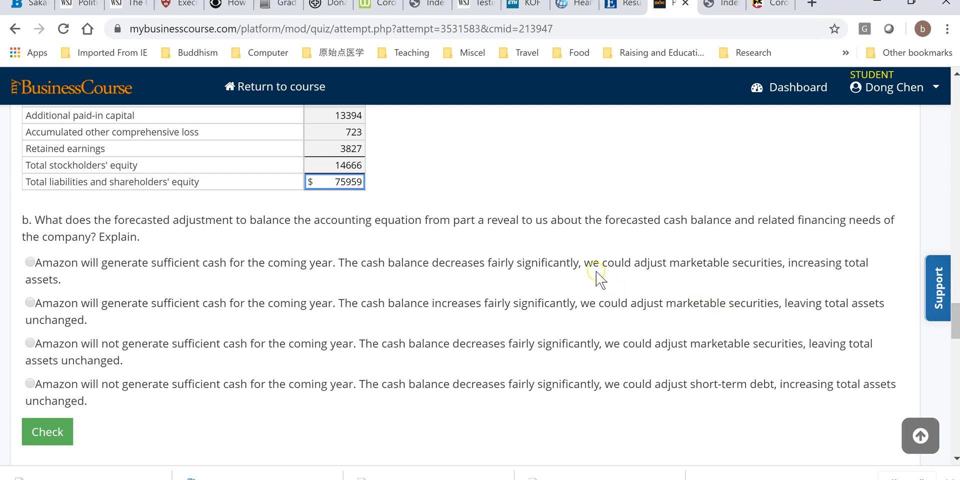
scroll(601, 272, "up", 6)
scroll(603, 276, "up", 6)
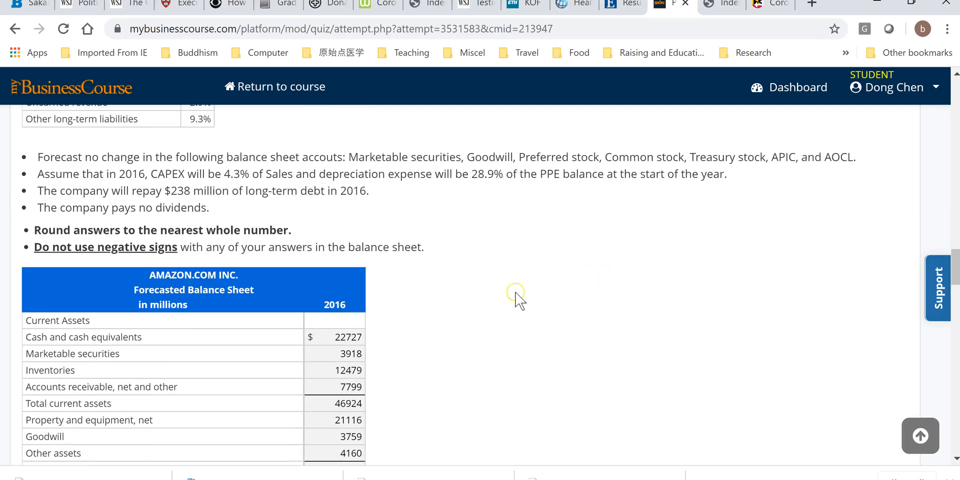
scroll(480, 330, "down", 3)
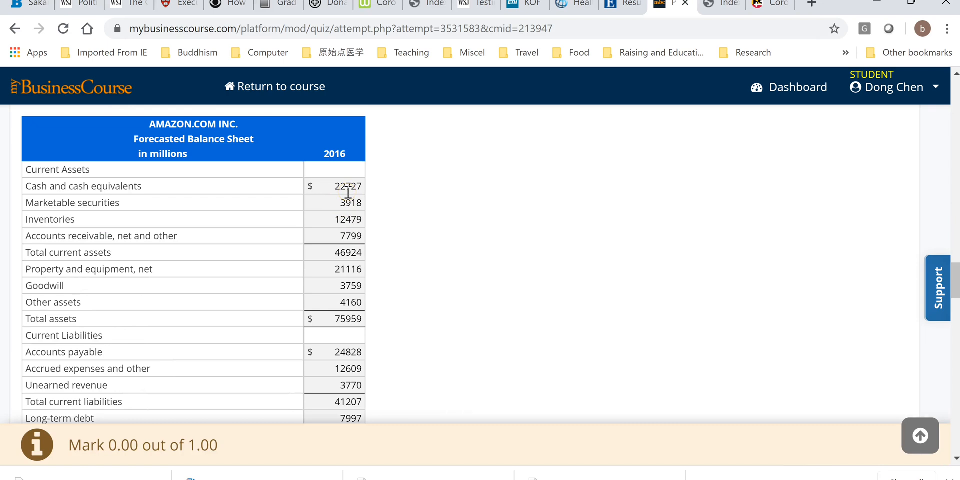
left_click(334, 195)
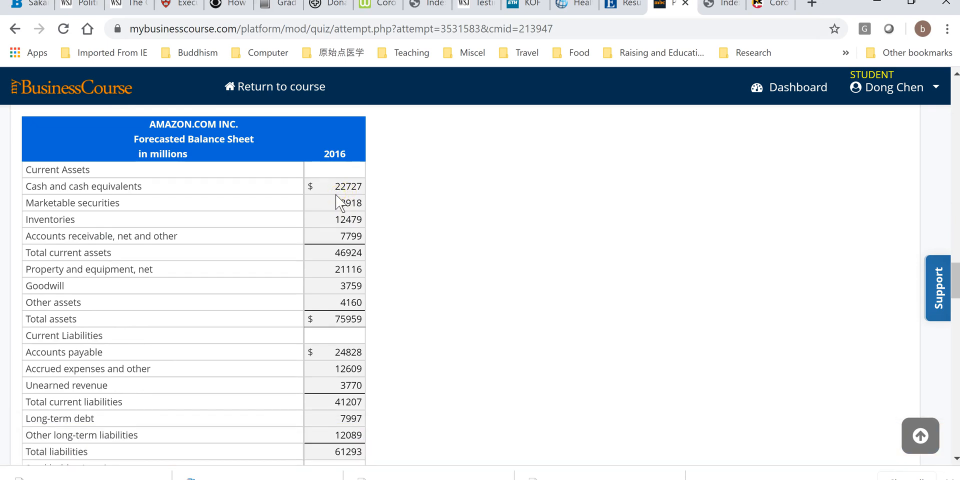
left_click(343, 193)
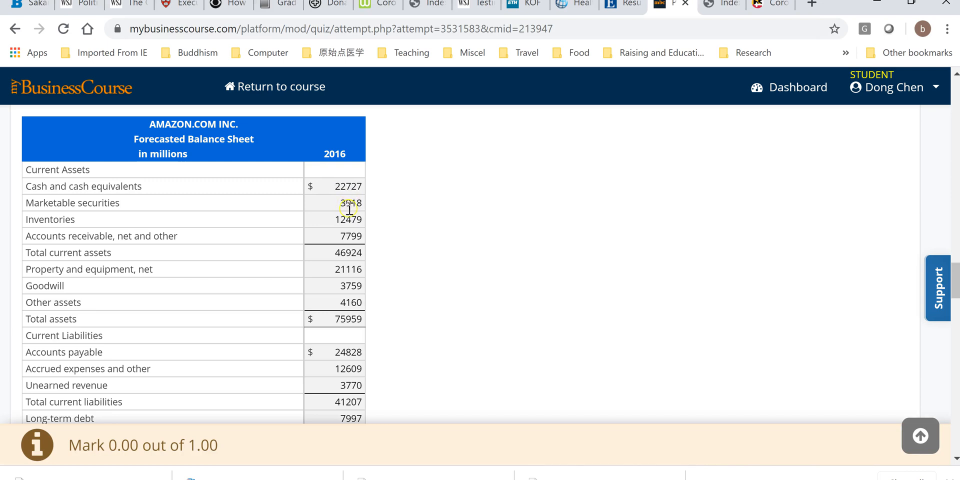
Step: Answer part b with sufficient cash, an increasing cash balance, adjustable marketable securities and unchanged total assets, and submit the question for checking
scroll(671, 311, "down", 5)
scroll(689, 340, "down", 3)
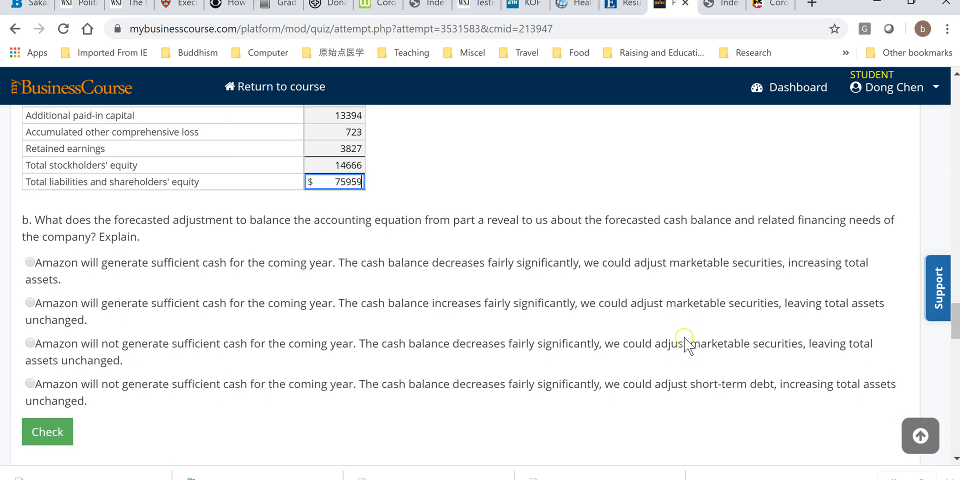
left_click(30, 303)
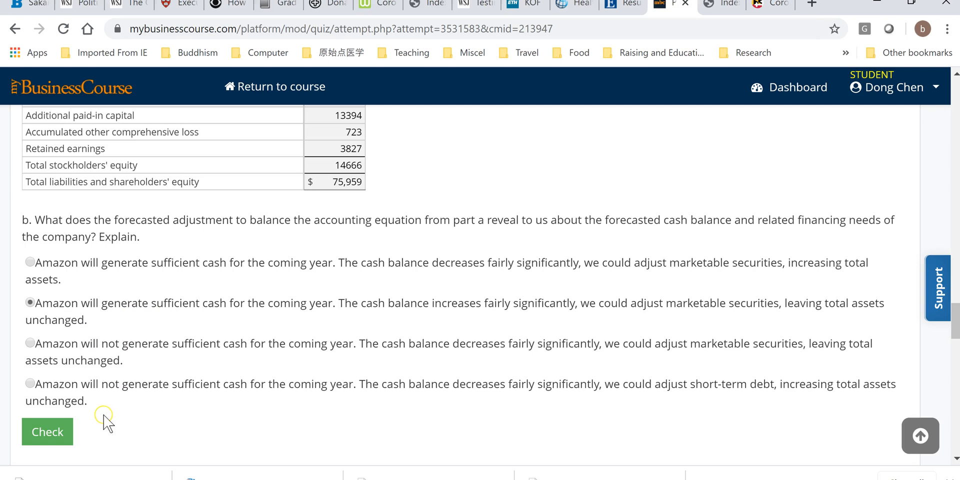
left_click(47, 434)
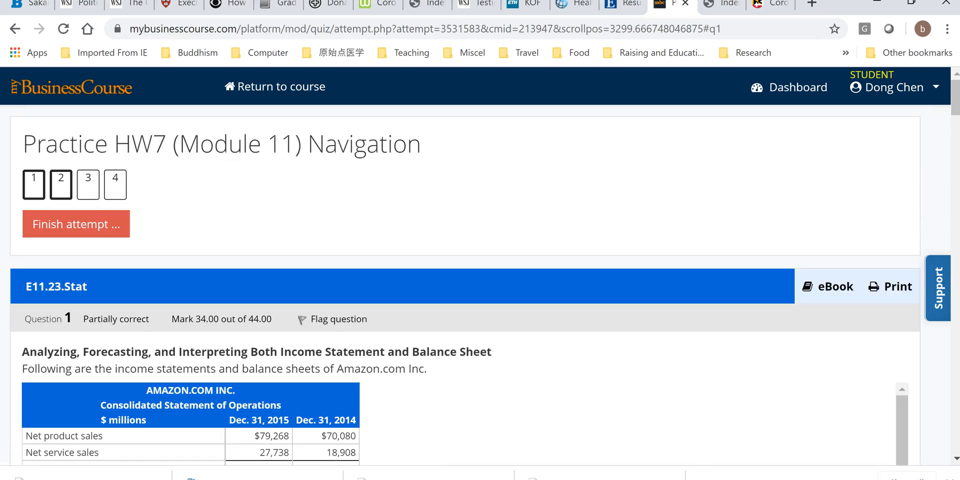
Step: Review the correct and incorrect marks on the forecast income statement and balance sheet answers
left_click_drag(957, 100, 957, 229)
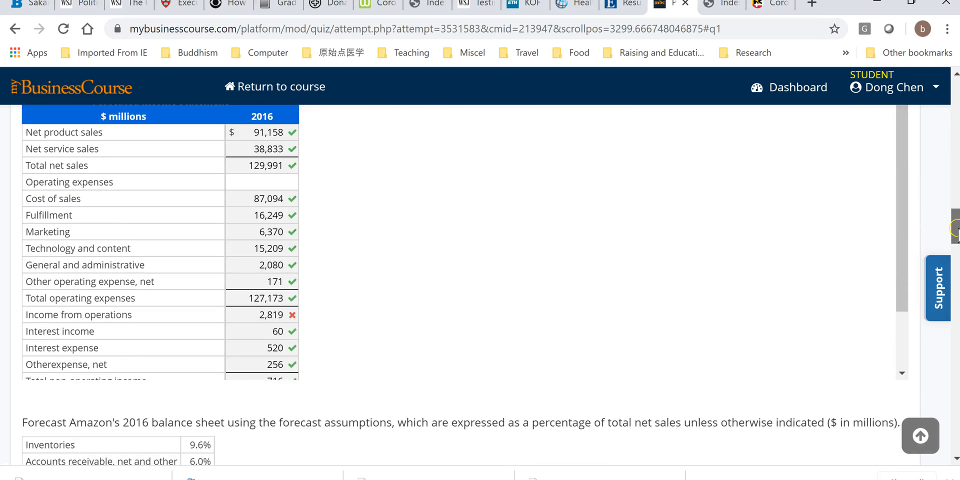
mouse_move(292, 317)
left_click_drag(956, 227, 956, 274)
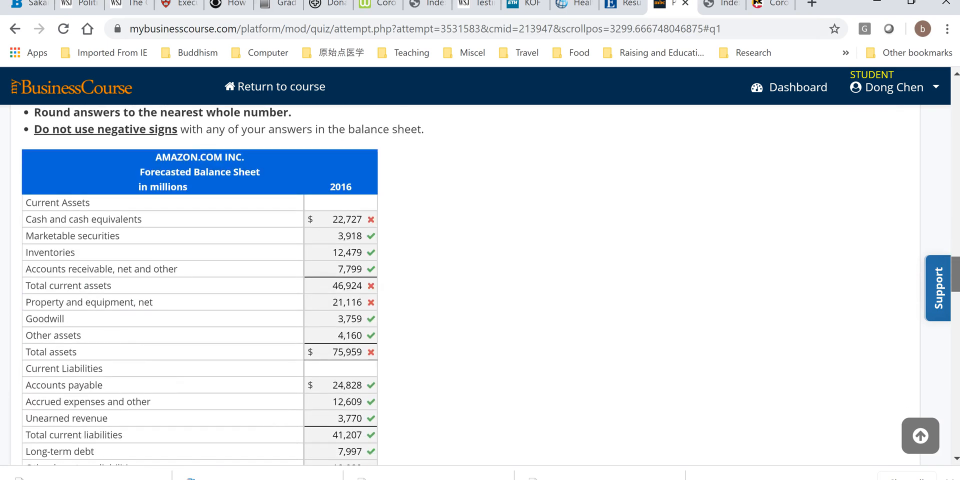
Step: Examine the marks on the forecast liabilities and stockholders' equity answers down to the balance sheet total
scroll(200, 285, "down", 1)
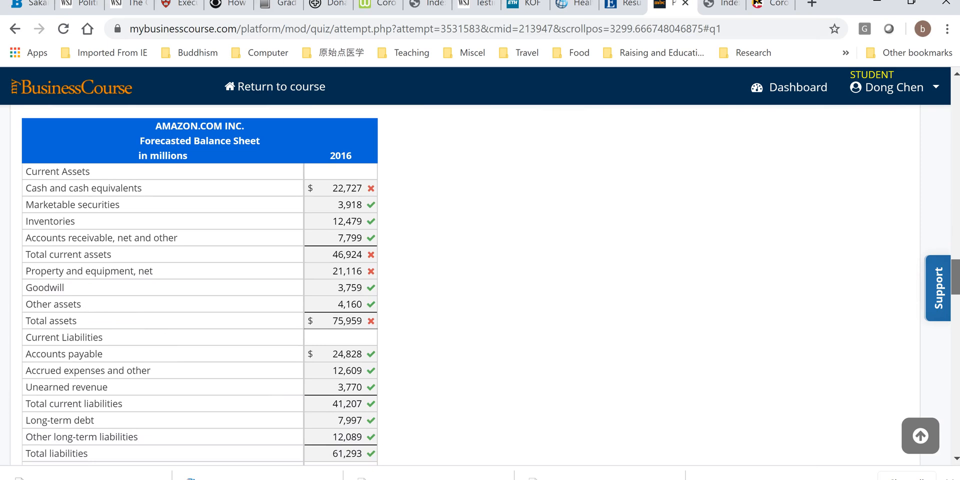
scroll(200, 285, "down", 5)
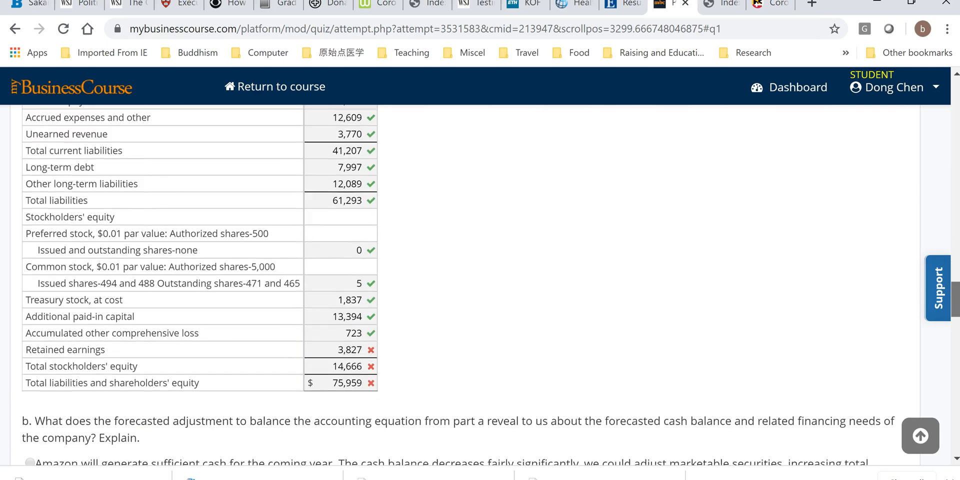
scroll(480, 285, "down", 9)
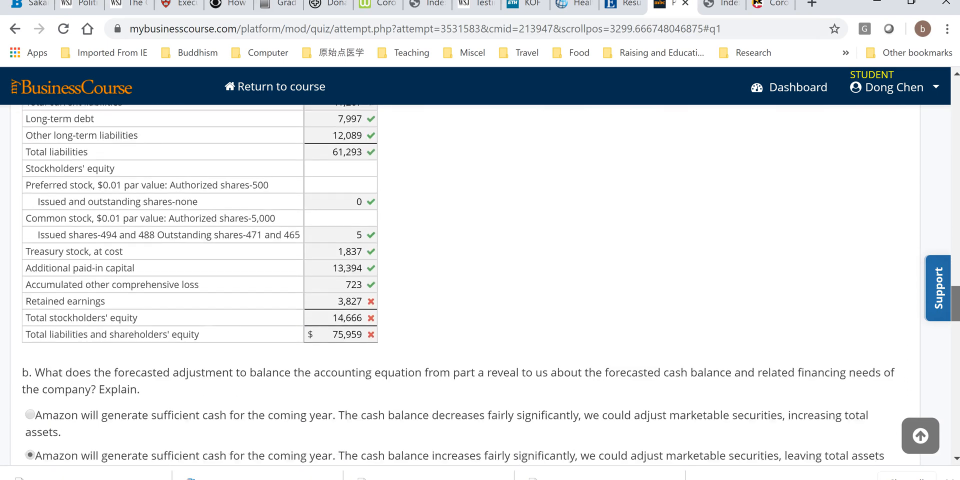
scroll(289, 376, "down", 15)
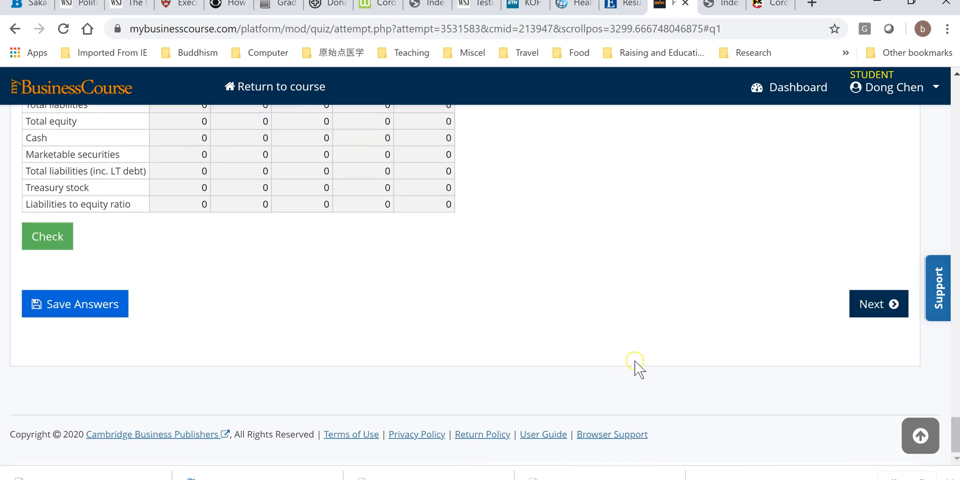
Step: Finish the quiz attempt with the remaining questions incomplete, submitting all answers and confirming the submission
left_click_drag(956, 435, 949, 280)
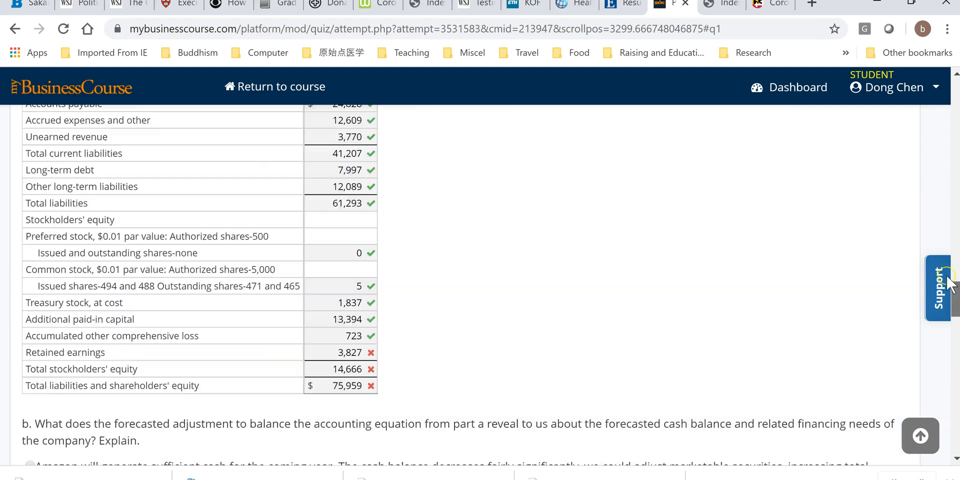
scroll(320, 222, "up", 20)
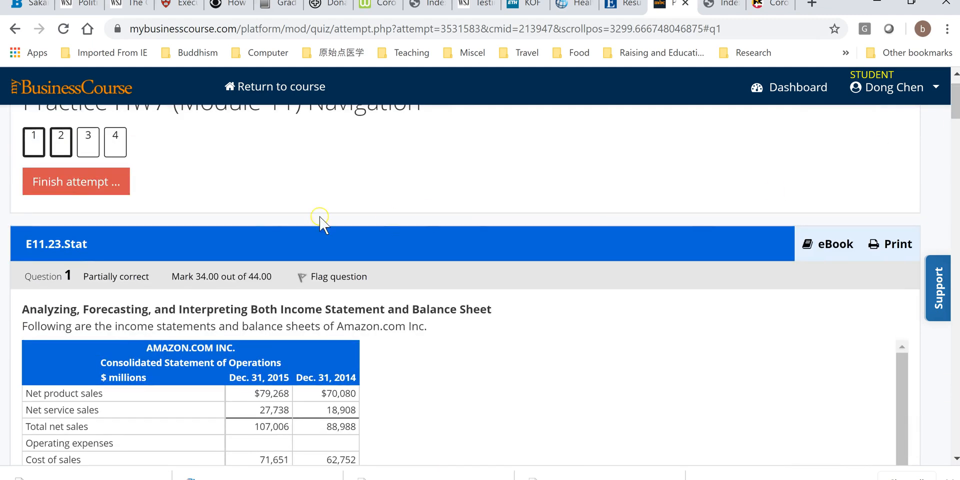
left_click(64, 178)
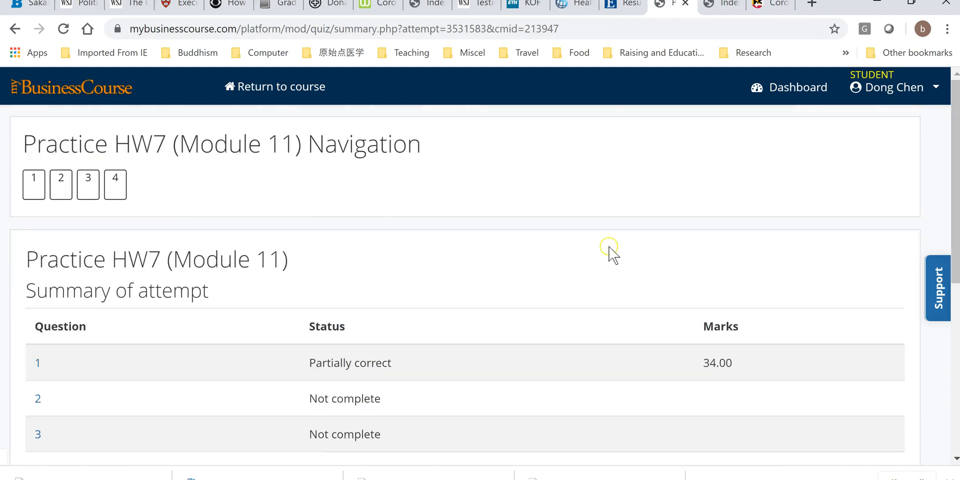
scroll(690, 265, "down", 6)
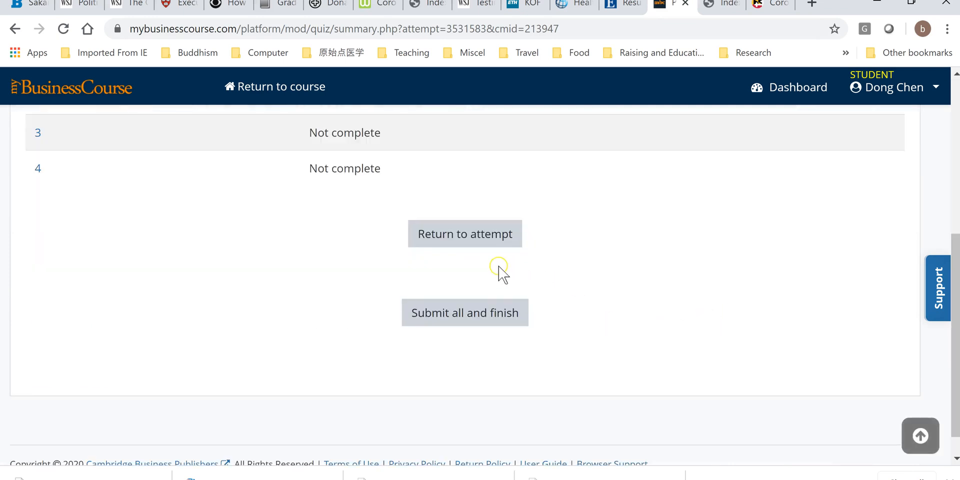
left_click(455, 315)
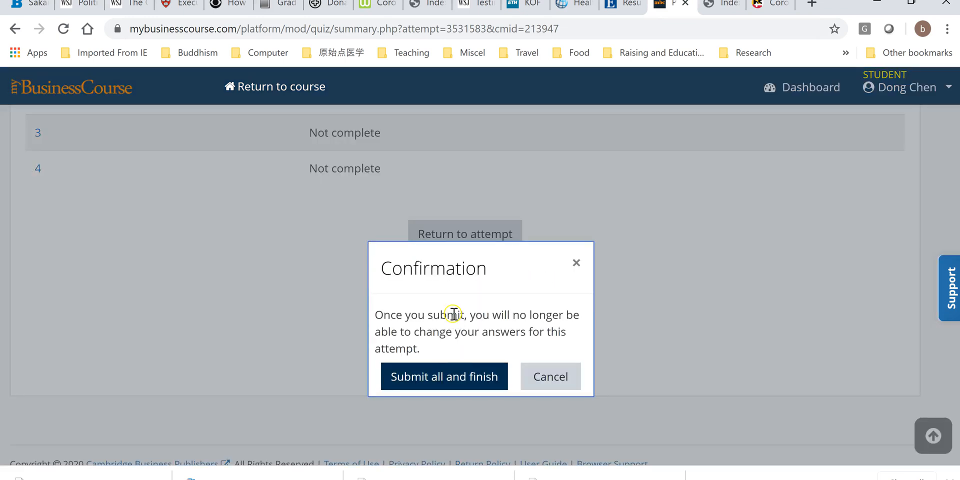
left_click(440, 379)
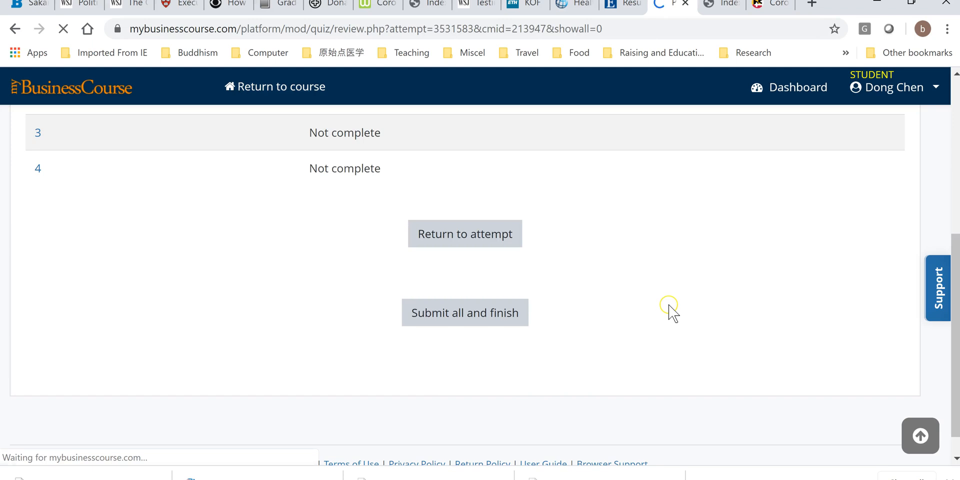
Step: Look up the correct answers for the incorrectly marked income from operations, income before taxes and net income in the forecast income statement
scroll(670, 315, "down", 8)
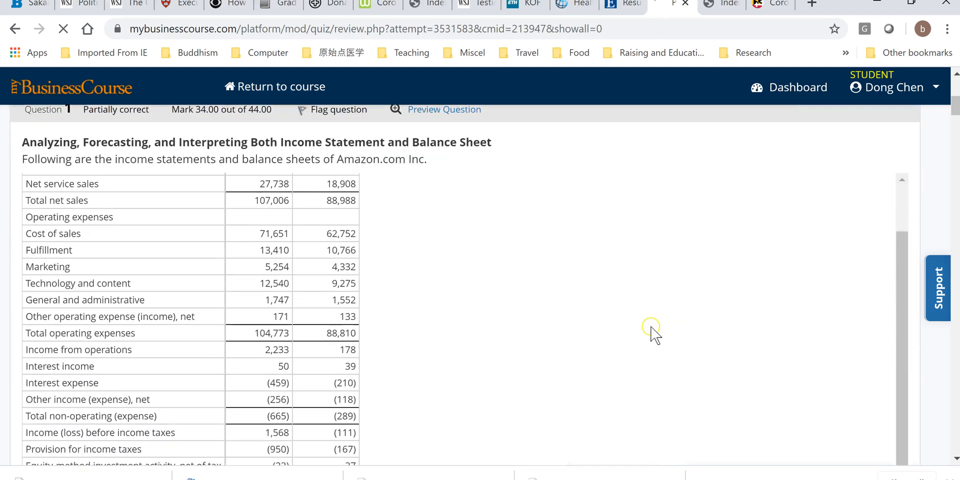
scroll(652, 331, "down", 20)
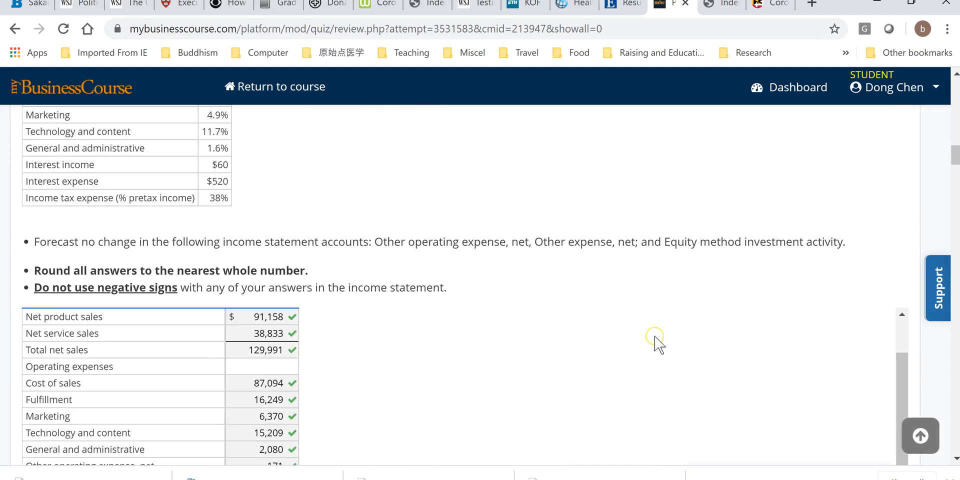
scroll(655, 342, "down", 1)
left_click_drag(954, 149, 955, 164)
left_click_drag(902, 186, 903, 147)
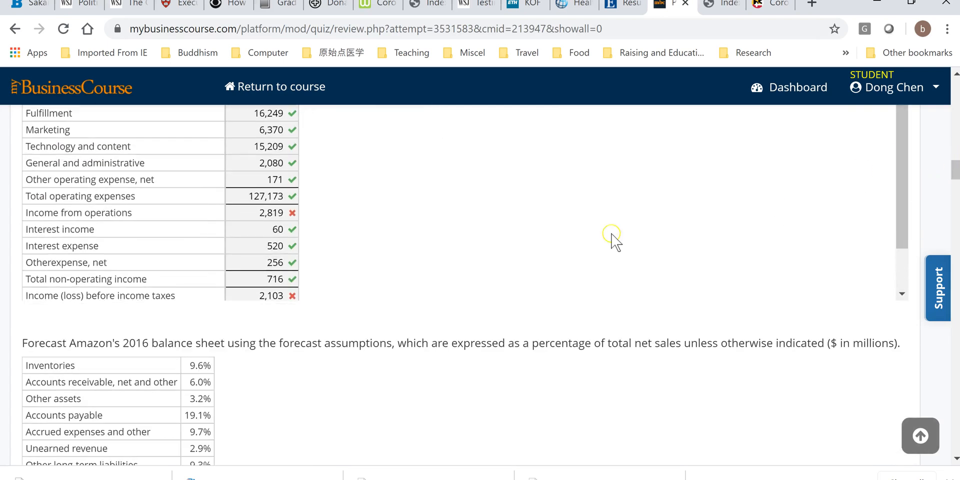
mouse_move(261, 216)
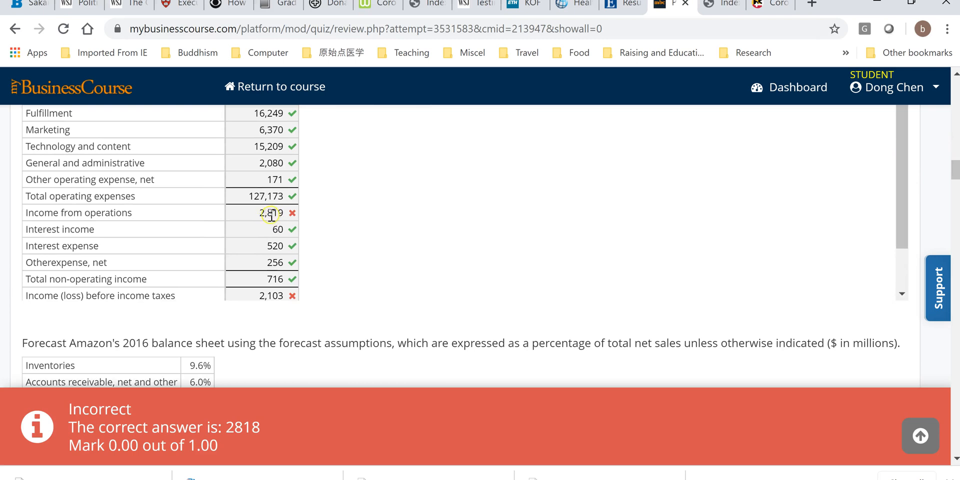
left_click_drag(904, 213, 908, 273)
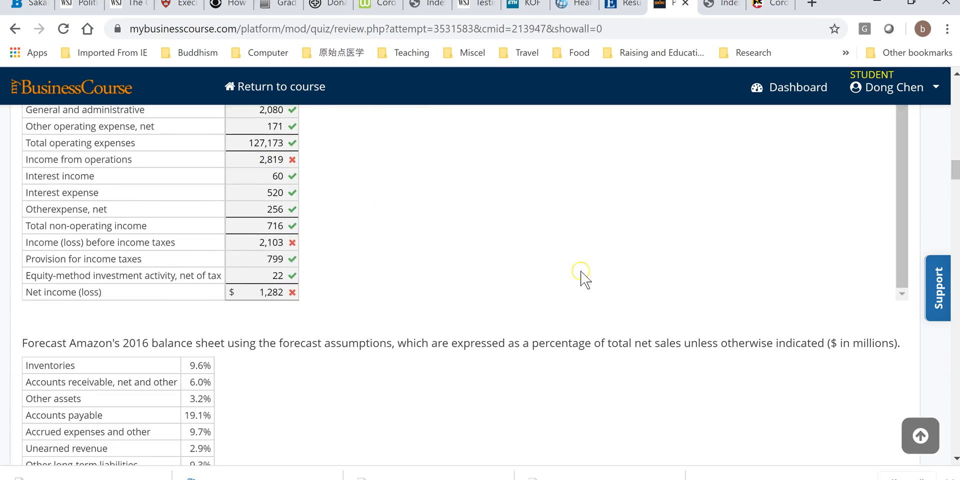
mouse_move(280, 246)
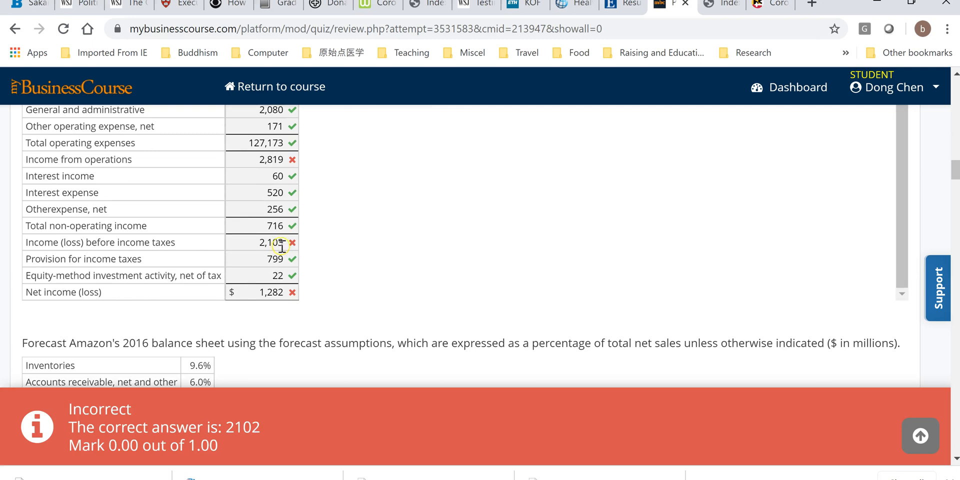
mouse_move(284, 296)
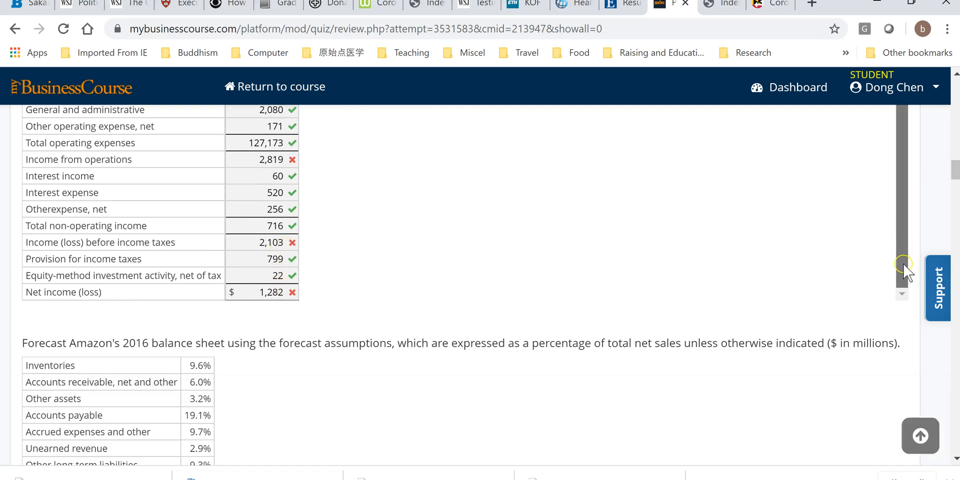
scroll(903, 266, "up", 1)
scroll(903, 266, "down", 1)
Step: Look up the correct answers for the incorrectly marked asset and equity entries in the 2016 forecasted balance sheet
left_click_drag(955, 172, 956, 195)
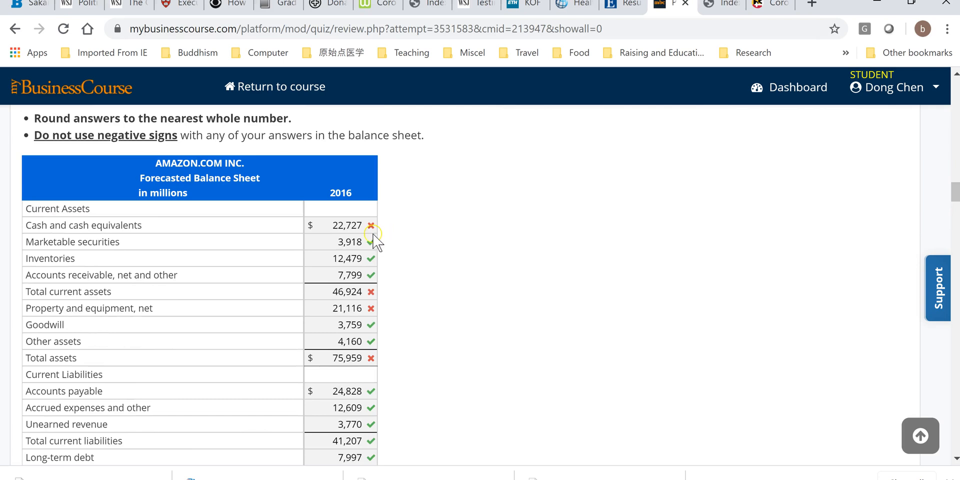
mouse_move(363, 231)
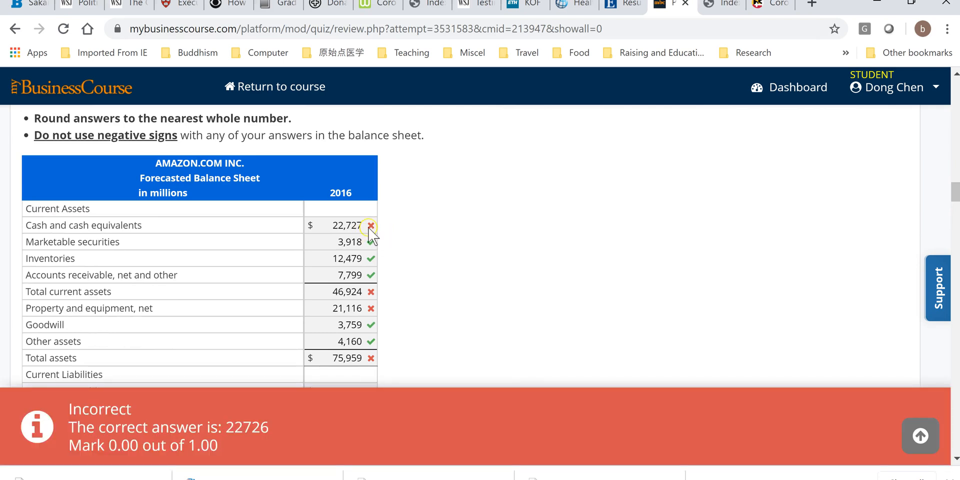
mouse_move(370, 295)
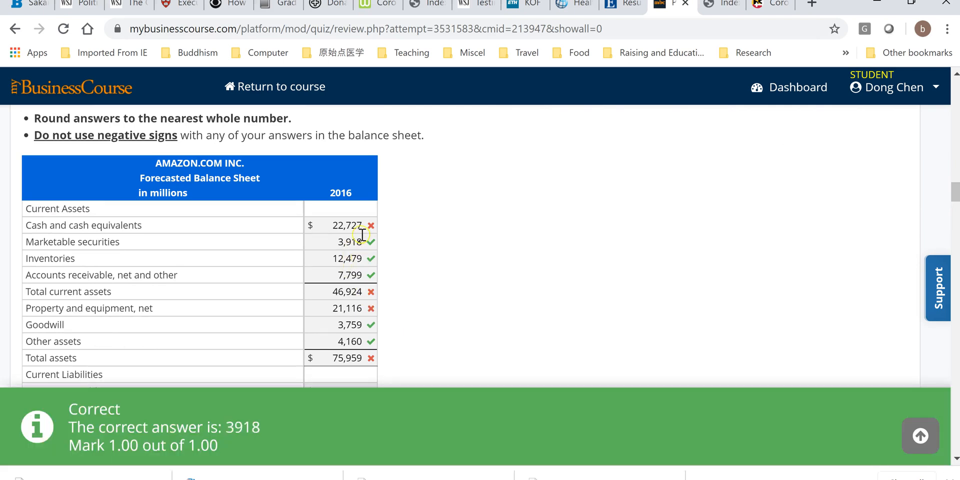
mouse_move(369, 276)
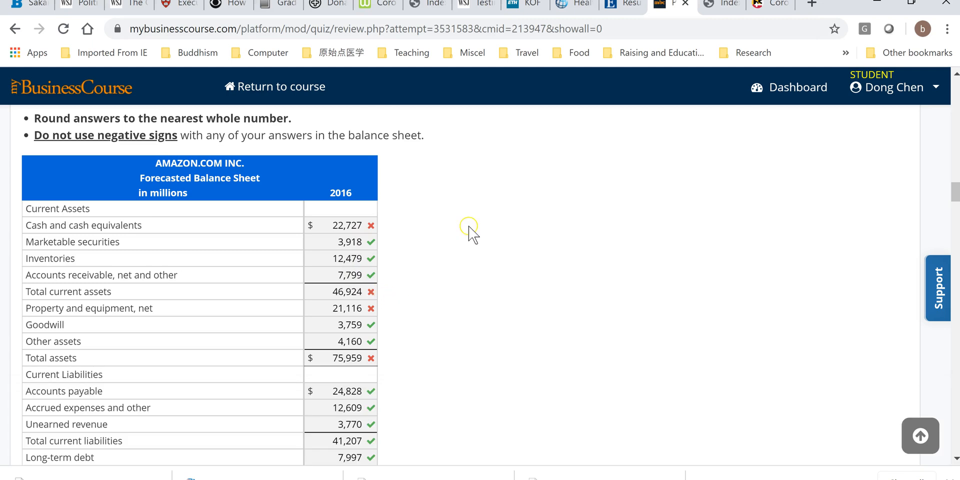
mouse_move(366, 315)
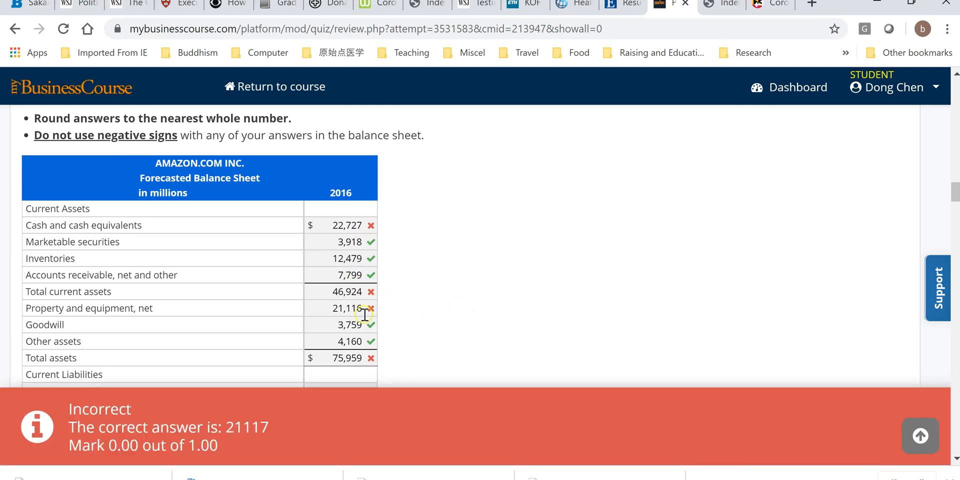
mouse_move(366, 358)
scroll(950, 195, "down", 4)
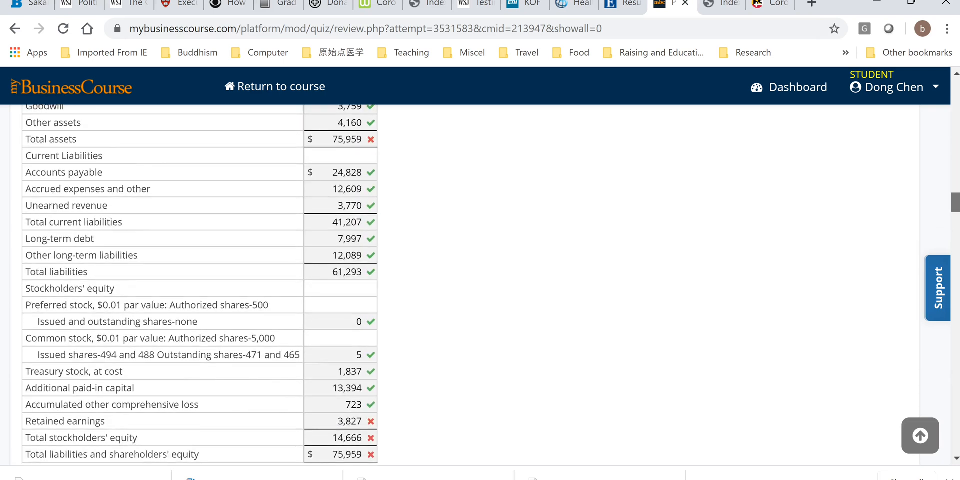
scroll(731, 266, "down", 3)
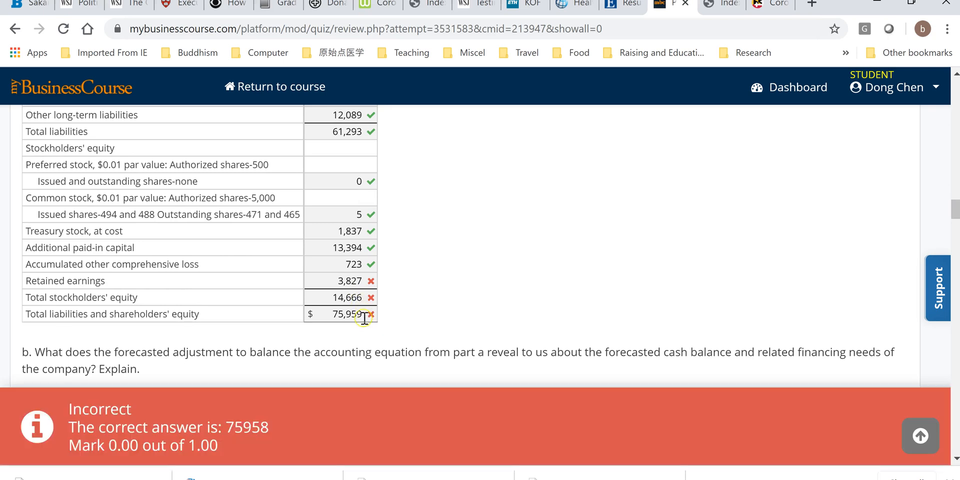
Step: Check the feedback on part b and compare it with the selected answer about cash and financing needs
scroll(526, 292, "down", 5)
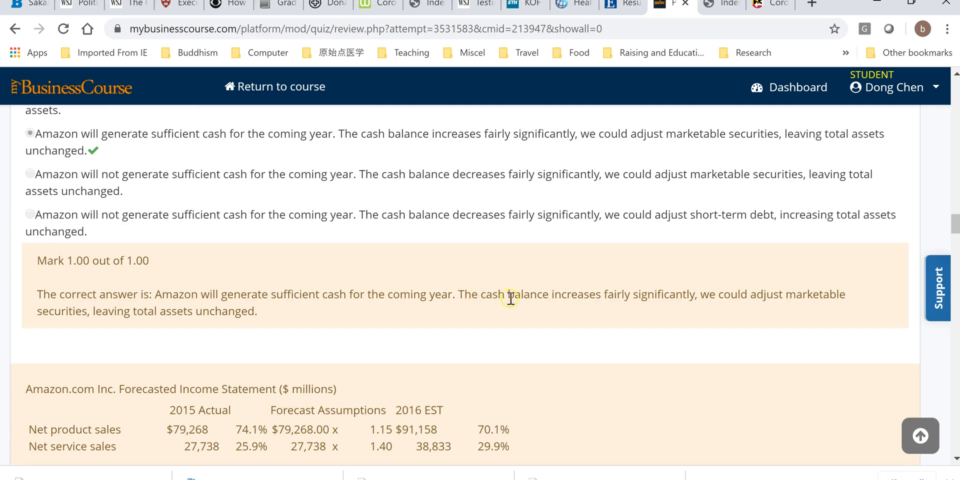
scroll(713, 313, "up", 3)
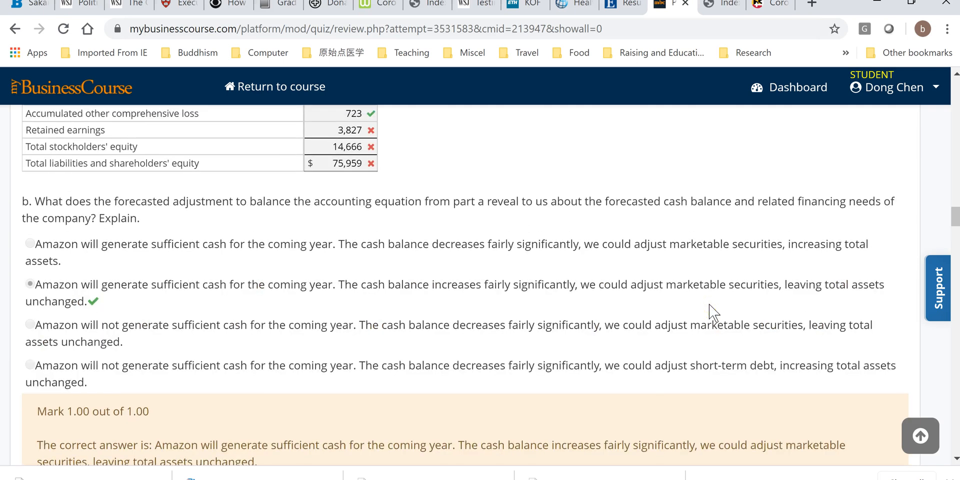
scroll(712, 313, "up", 3)
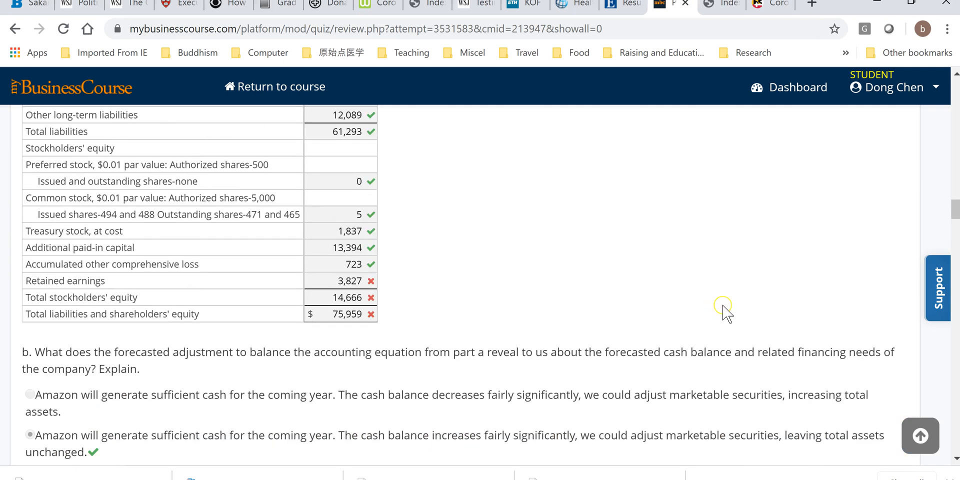
Step: Reread the balance sheet forecast assumptions and rounding instructions, and return to the attempt's grade summary
scroll(723, 314, "up", 9)
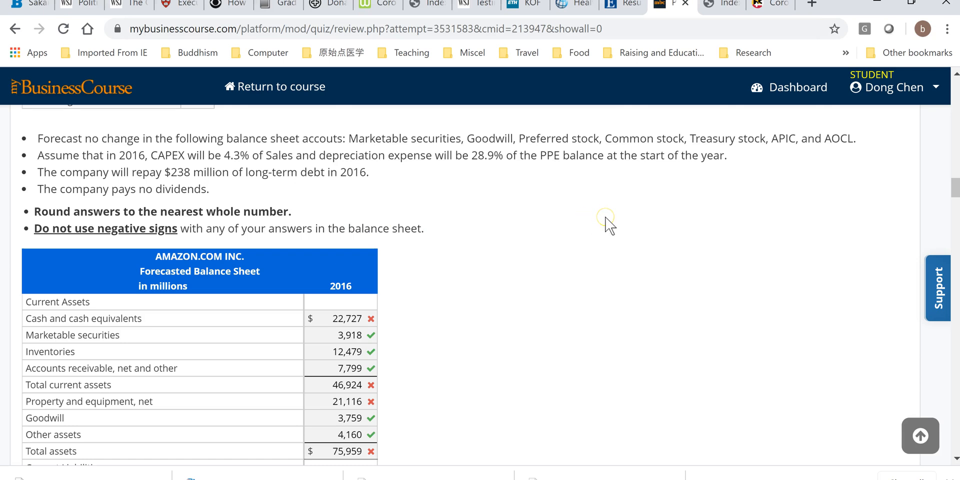
scroll(607, 225, "up", 3)
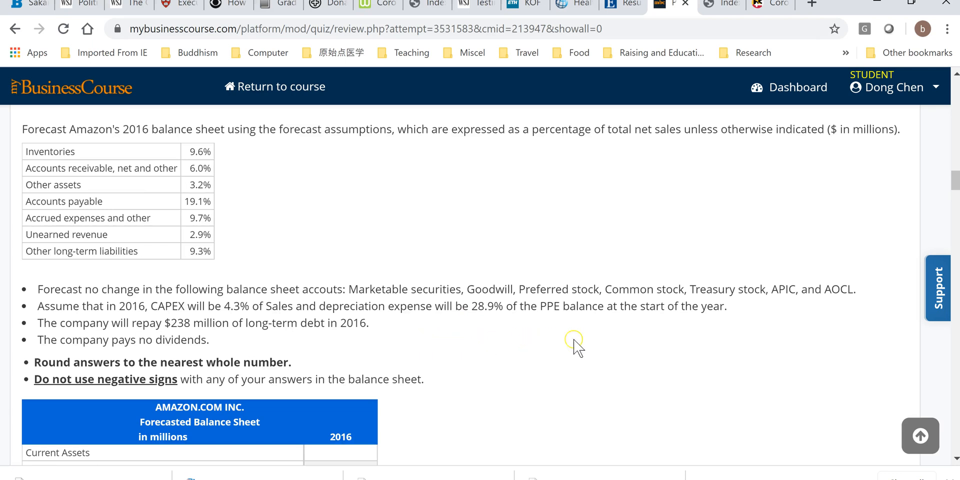
left_click_drag(954, 189, 955, 107)
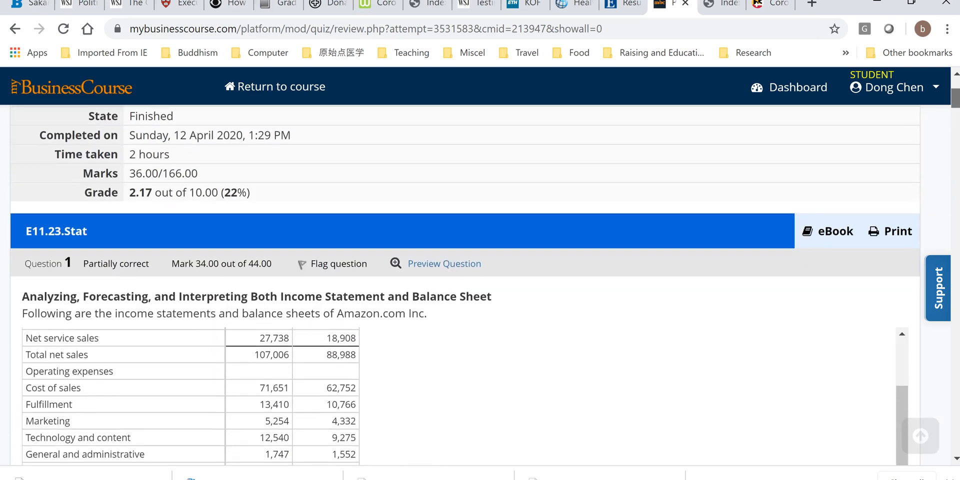